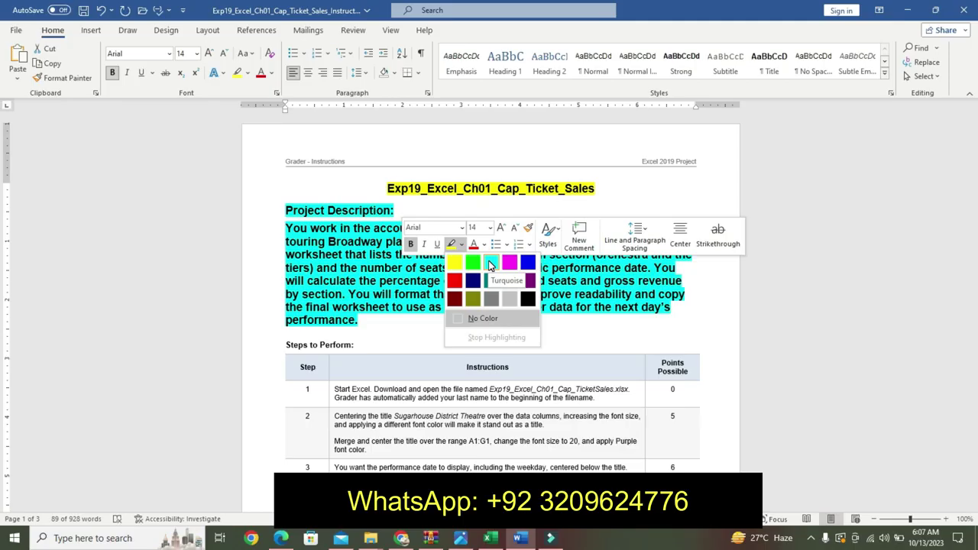
Switch to Excel and look over the ticket sales workbook's seating data
left_click(356, 298)
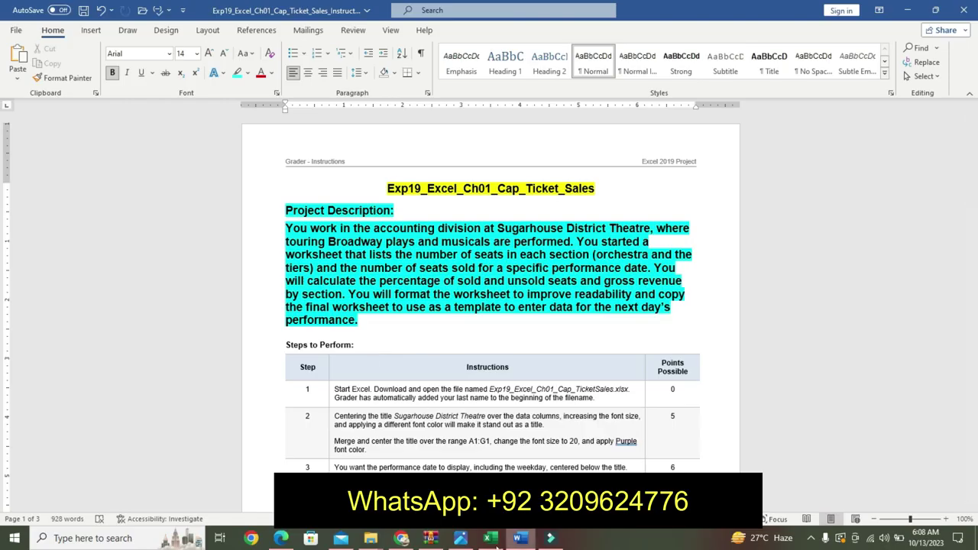
left_click(490, 538)
left_click(491, 392)
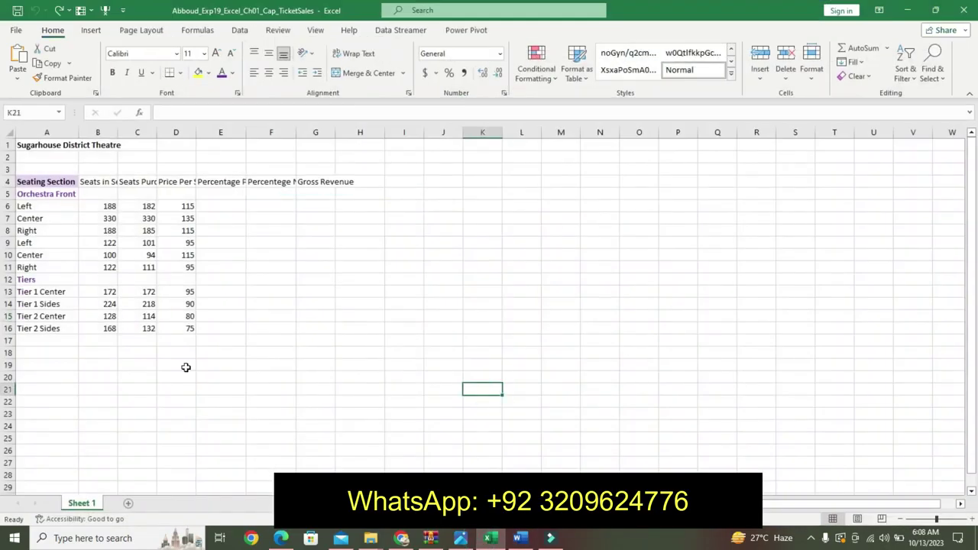
Return to the Word instructions and undo the highlighting and font formatting on the title and project description
left_click(519, 538)
key("ctrl+z")
key("ctrl+z")
key("ctrl+z")
key("ctrl+z")
key("ctrl+z")
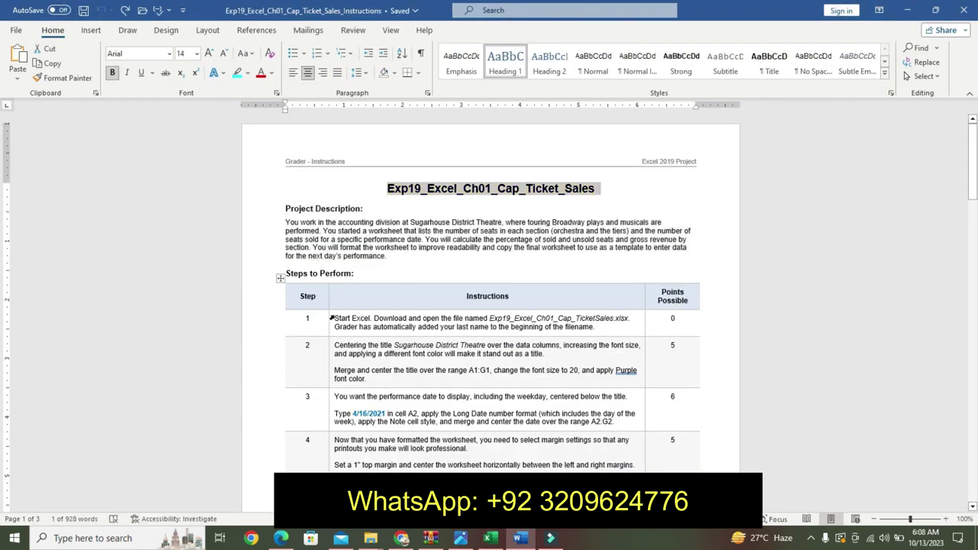
Highlight the step 1 instruction in turquoise, and make its file name 16 pt, bold and highlighted in yellow
left_click(331, 318)
left_click(382, 358)
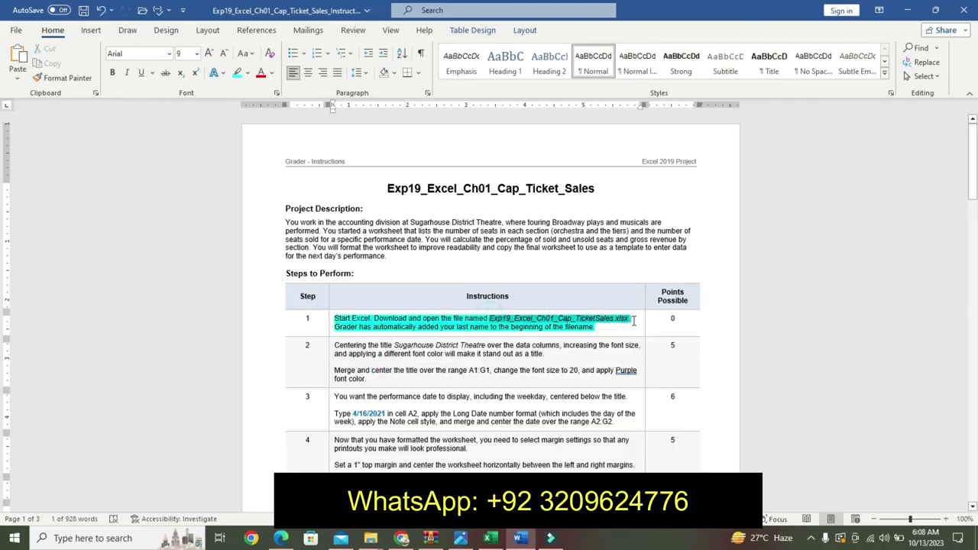
left_click(688, 284)
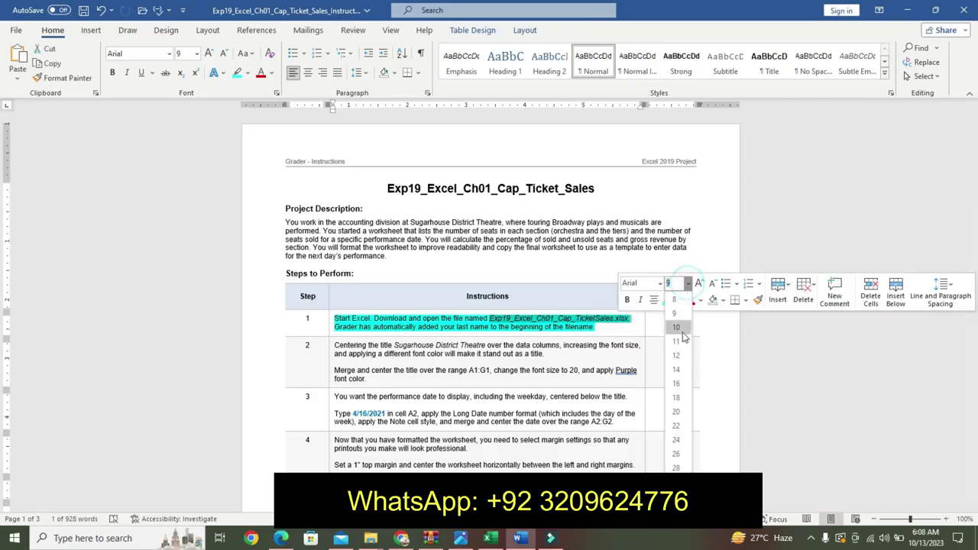
left_click(675, 383)
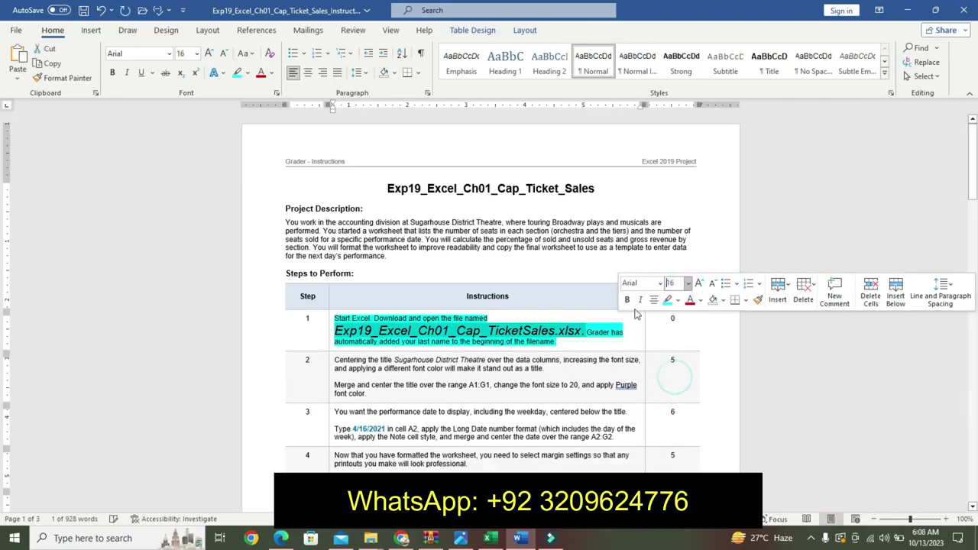
left_click(627, 299)
left_click(677, 301)
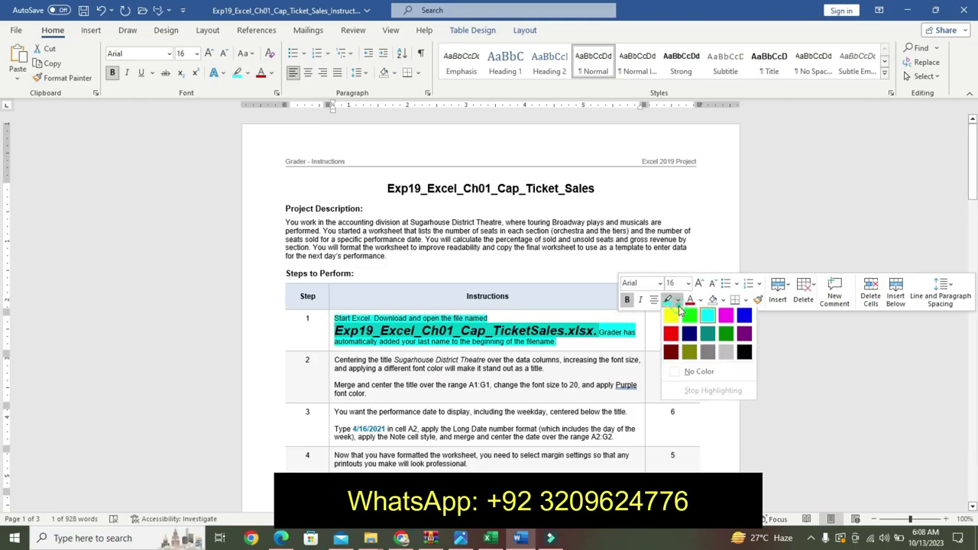
left_click(668, 321)
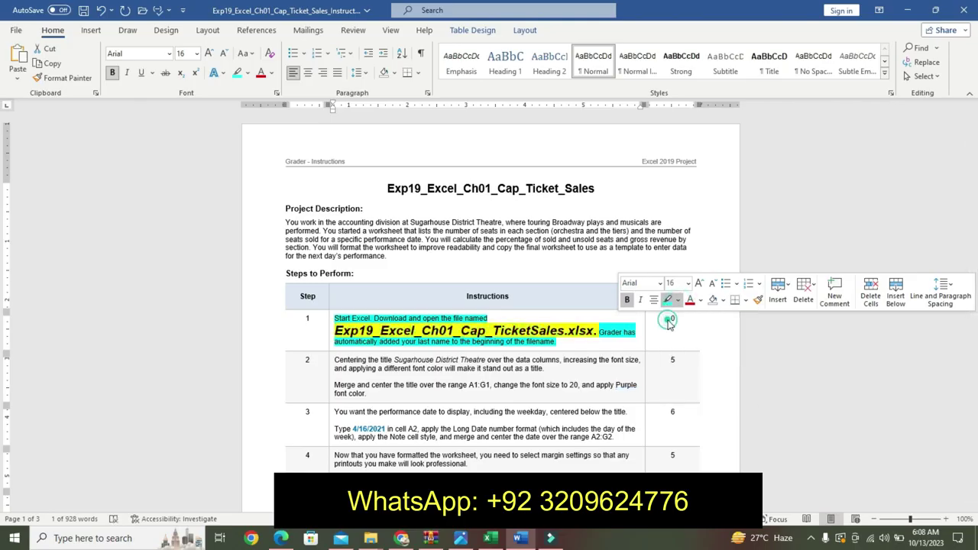
left_click(436, 359)
left_click(331, 325)
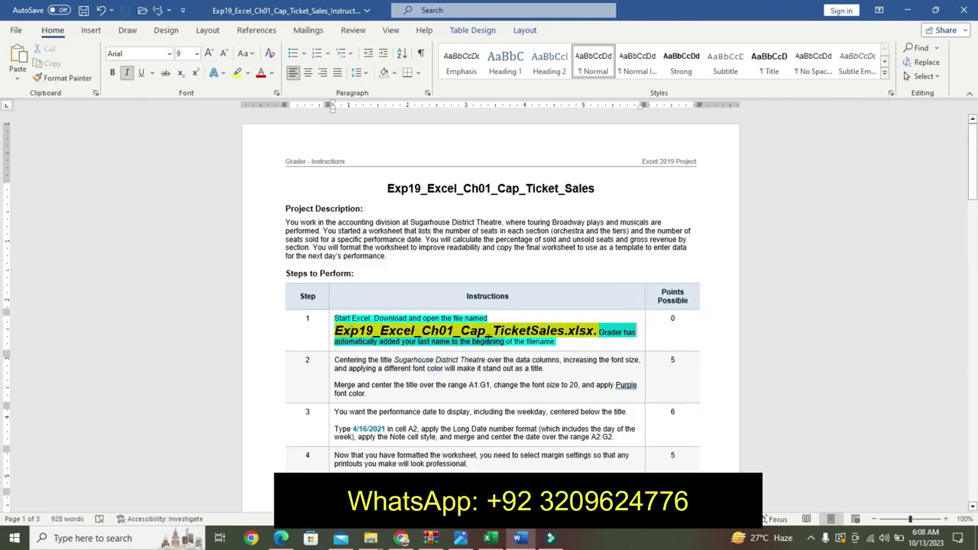
left_click(483, 344)
left_click_drag(337, 330, 596, 331)
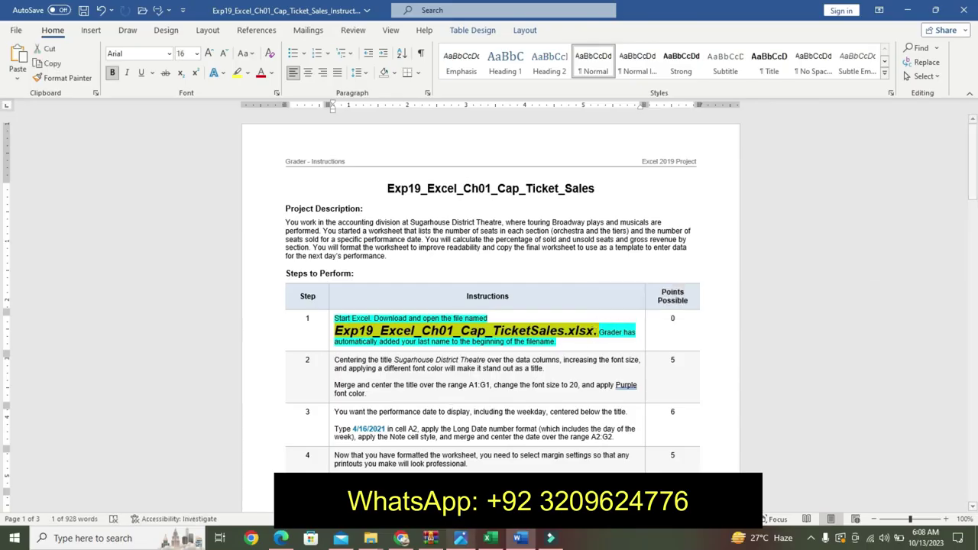
Switch to Excel and view the workbook named in step 1
left_click(490, 538)
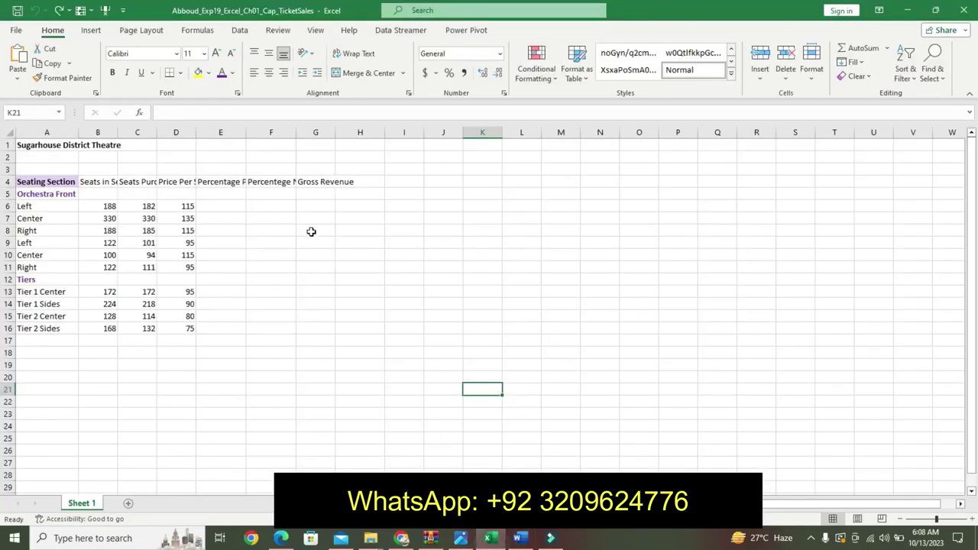
left_click(273, 232)
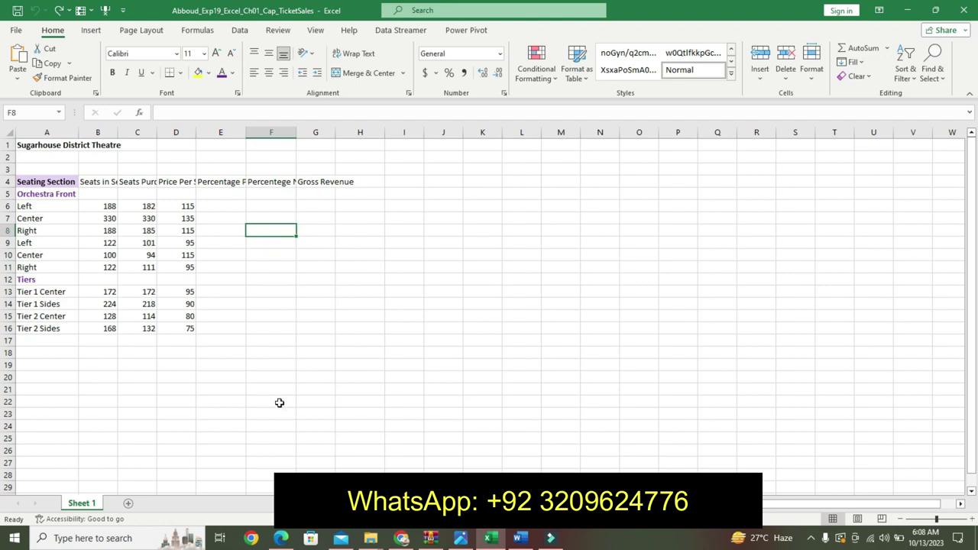
Return to the Word instructions and undo all formatting applied to the step 1 instruction
left_click(521, 538)
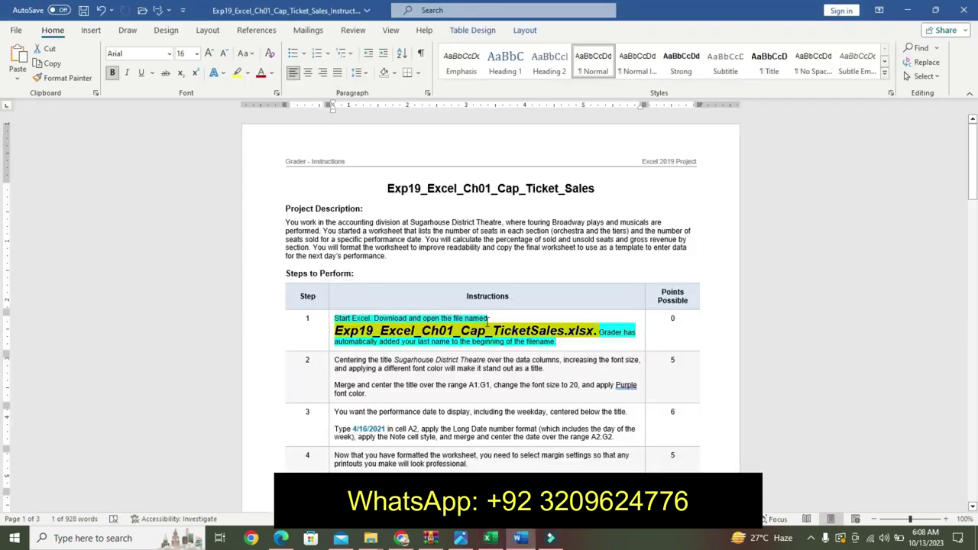
key("ctrl+z")
key("ctrl+z")
key("ctrl+z")
key("ctrl+z")
key("ctrl+z")
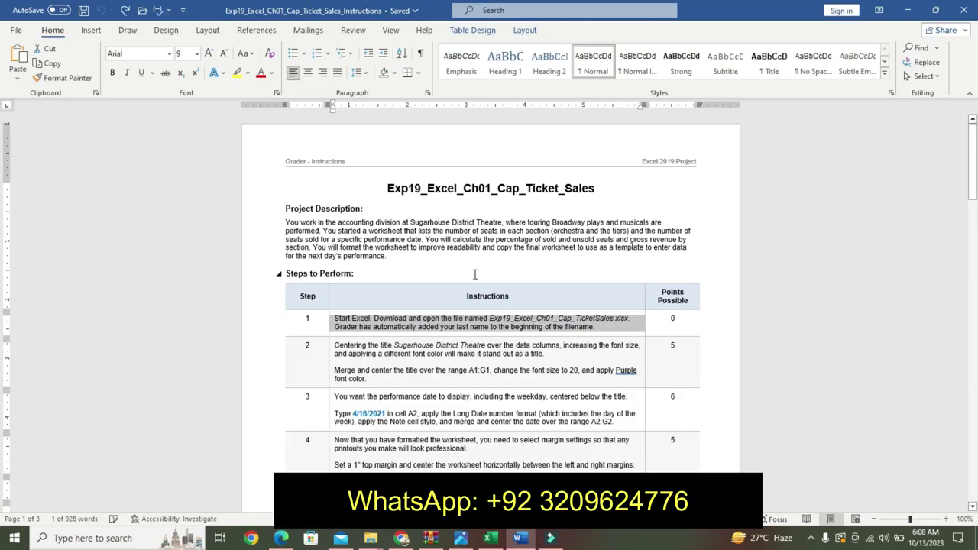
Highlight step 2's first paragraph in yellow, and make its second paragraph 14 pt, bold and highlighted in turquoise
mouse_move(340, 348)
left_mouse_down()
mouse_move(523, 338)
mouse_move(544, 354)
left_mouse_up()
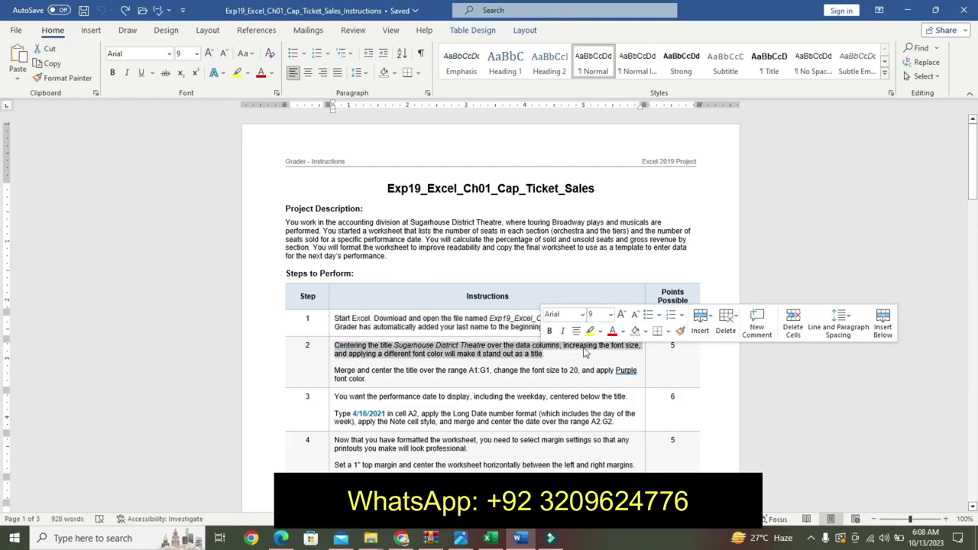
left_click(591, 331)
triple_click(337, 370)
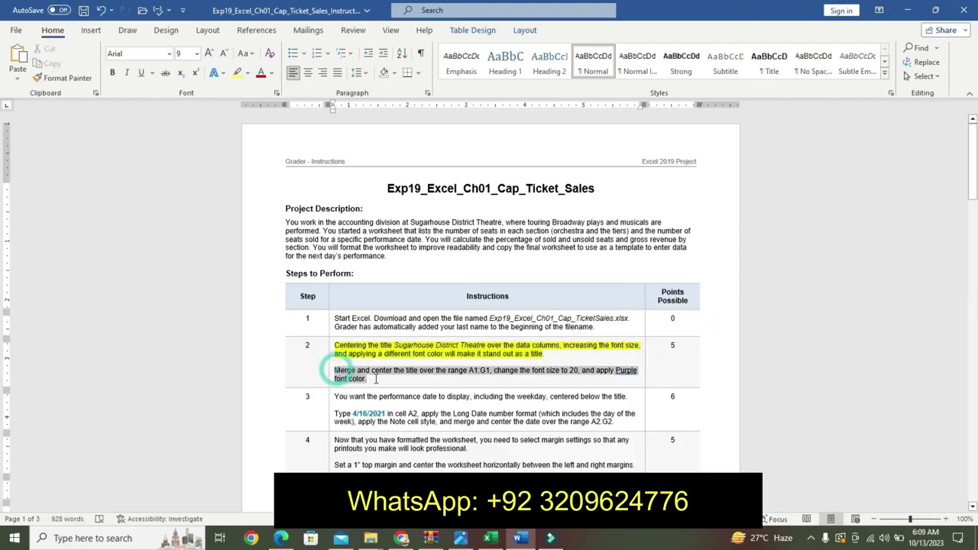
left_click(447, 342)
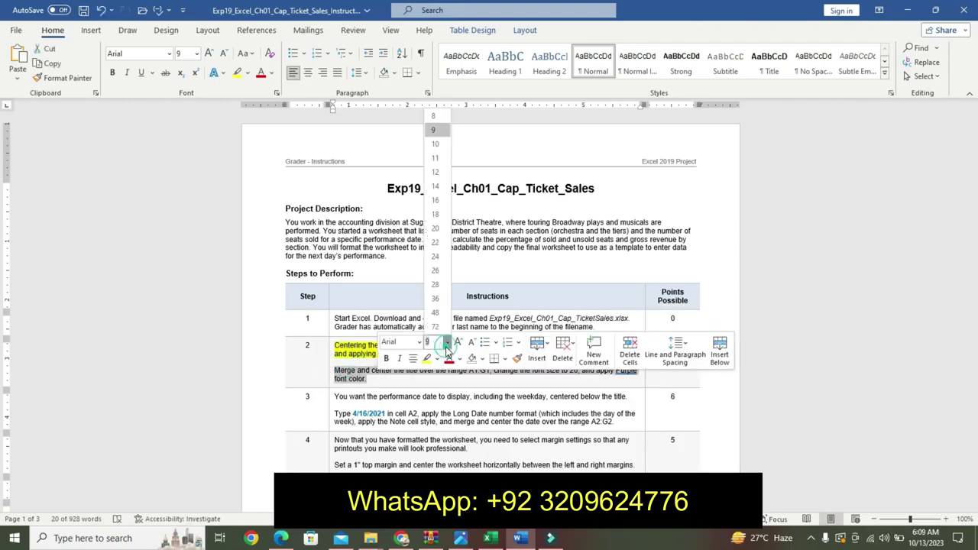
left_click(435, 186)
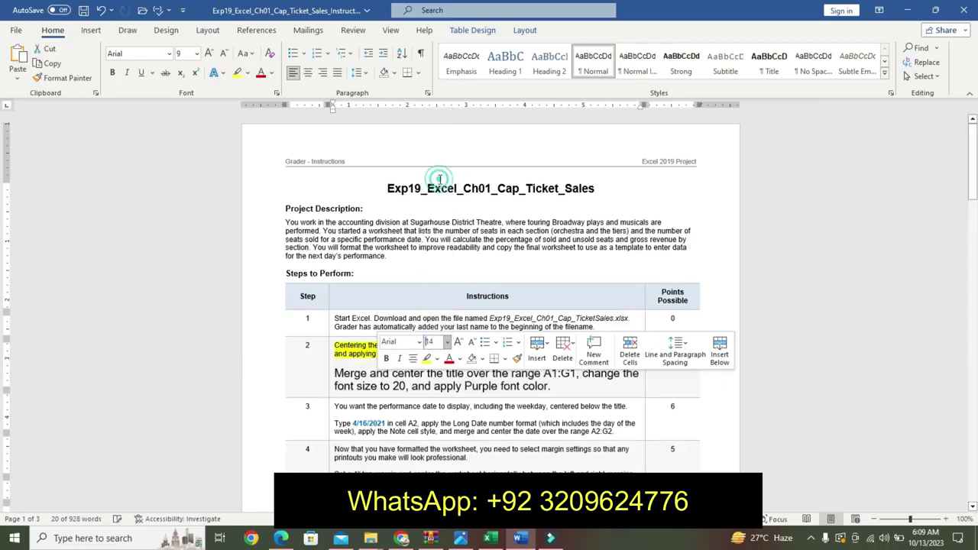
left_click(437, 358)
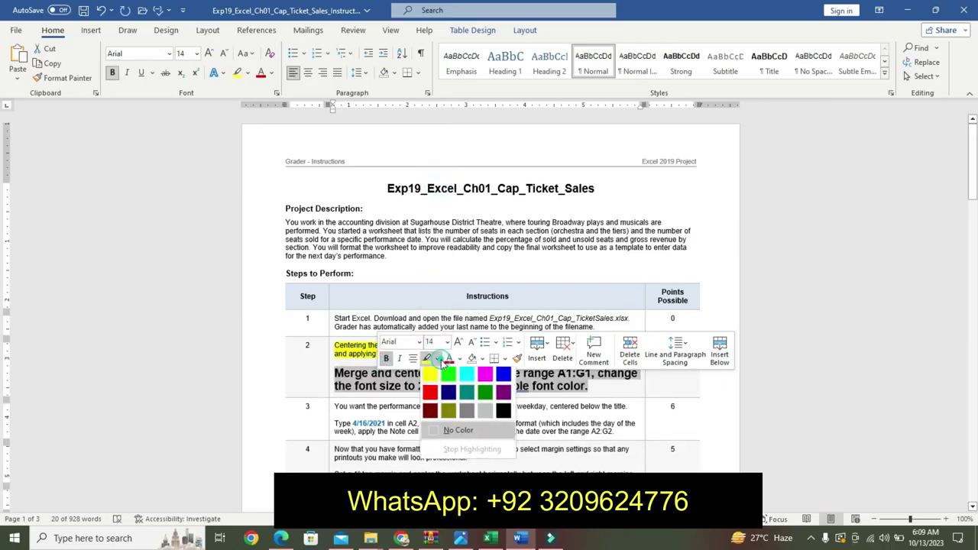
left_click(468, 376)
left_click(360, 392)
Take the range A1:G1 from step 2, switch to Excel, and merge and center the title over A1:G1
left_click_drag(336, 374, 586, 379)
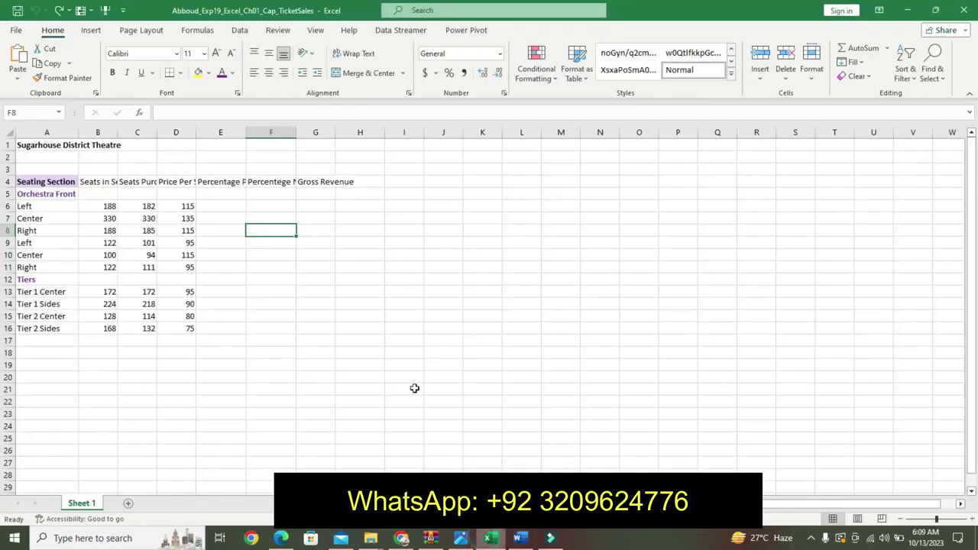
left_click(490, 538)
left_click(35, 113)
key("BackSpace")
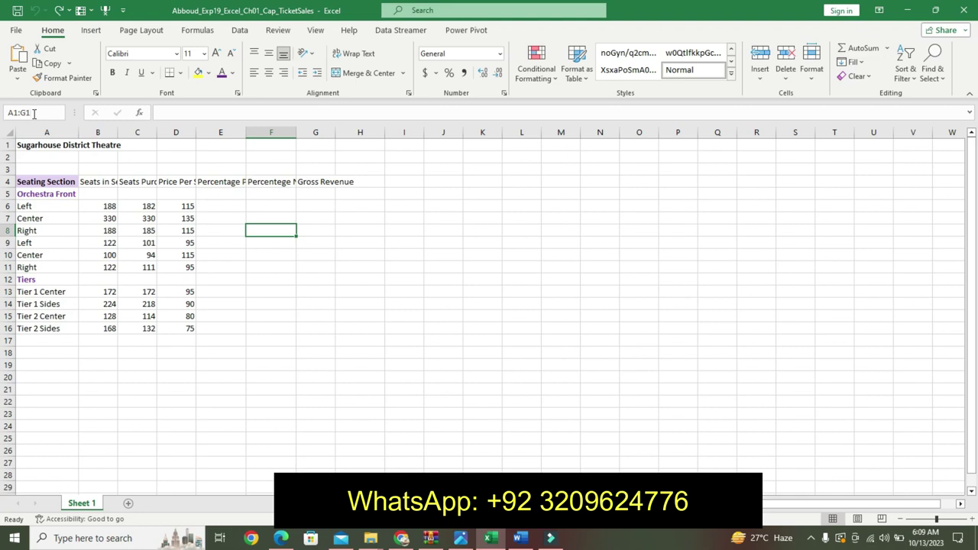
type("A1:G1")
key("Return")
left_click(347, 73)
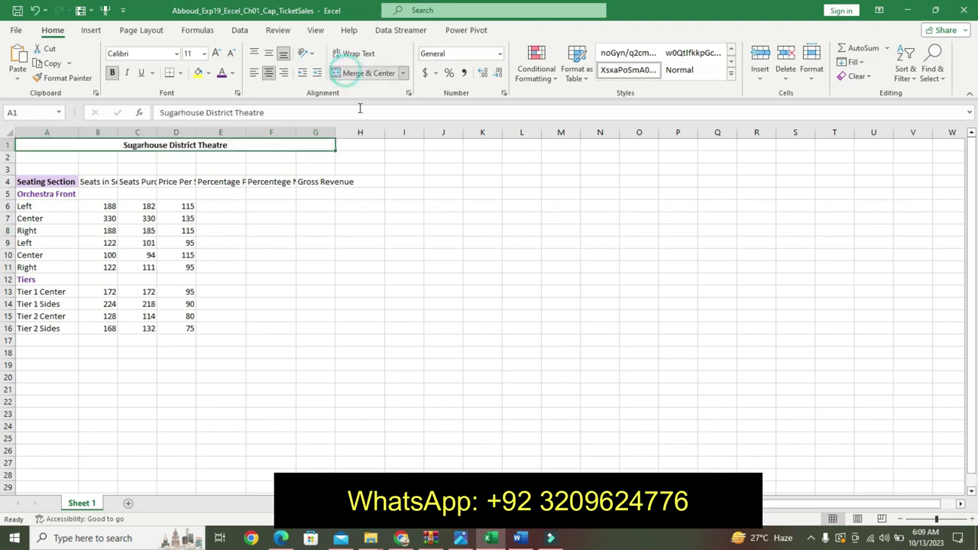
Check the required font size in the Word instructions and set the worksheet title in Excel to size 20
left_click(519, 538)
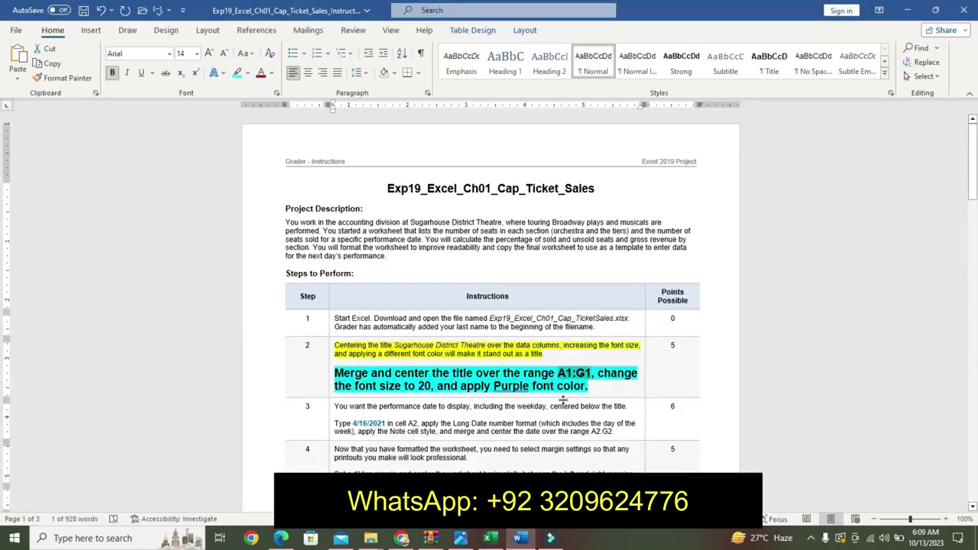
left_click(490, 538)
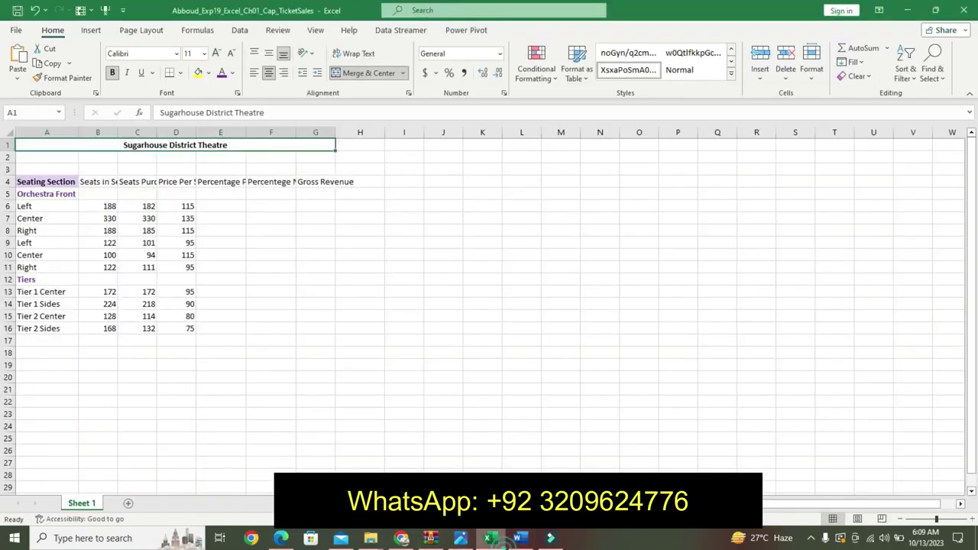
left_click(204, 54)
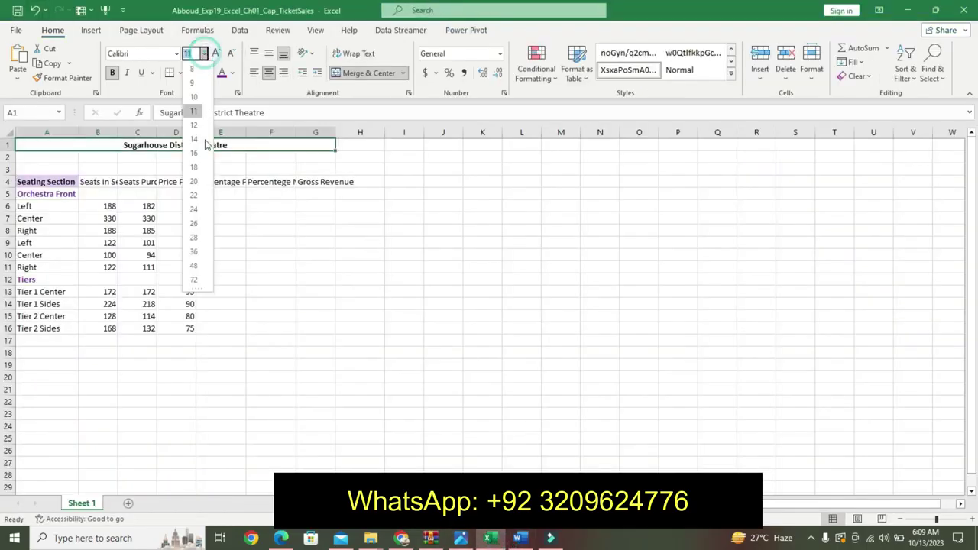
left_click(197, 180)
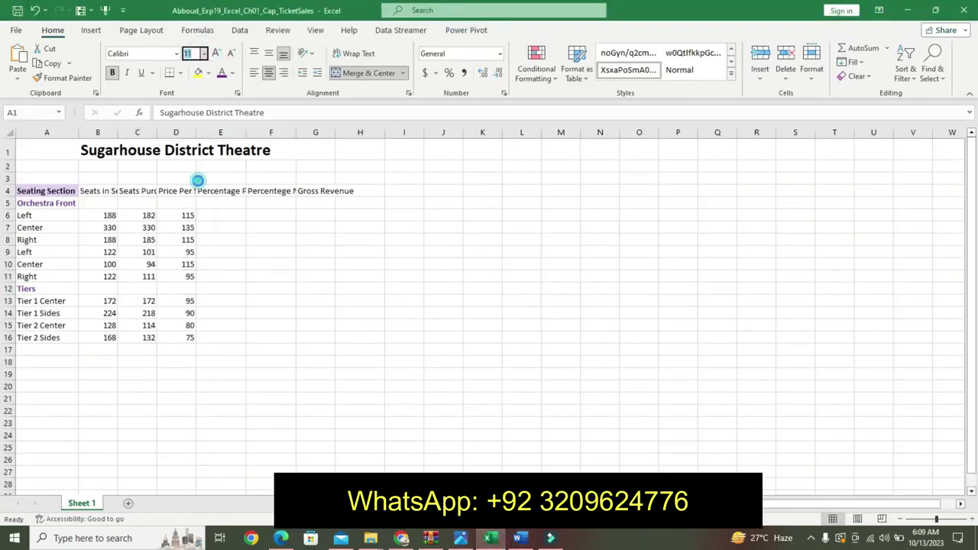
Check the required font color in Word and apply the standard Purple font color to the worksheet title in Excel
left_click(514, 537)
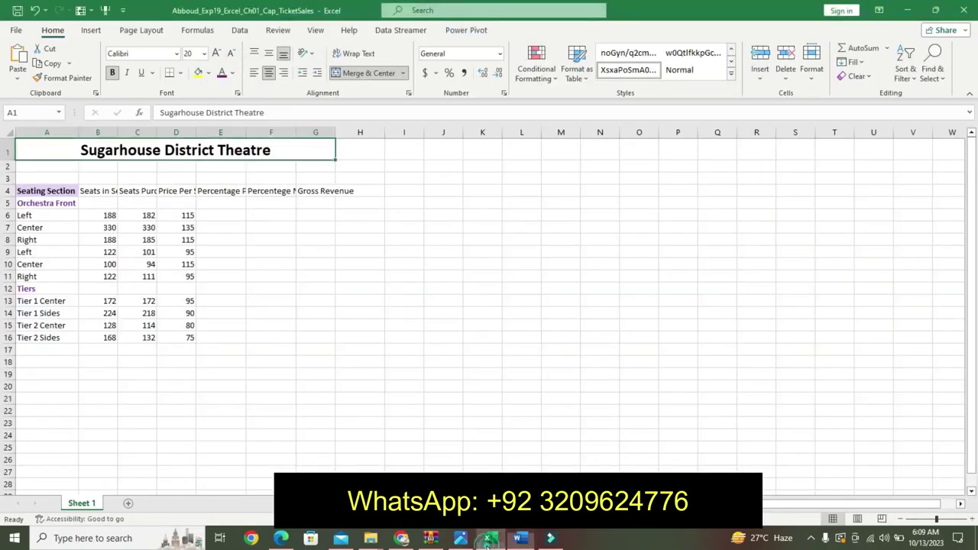
left_click(490, 538)
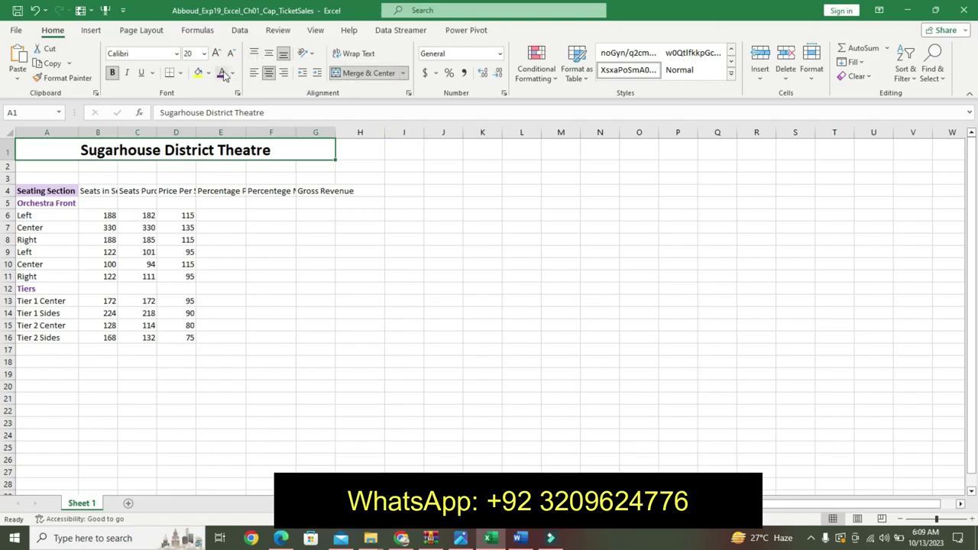
left_click(232, 73)
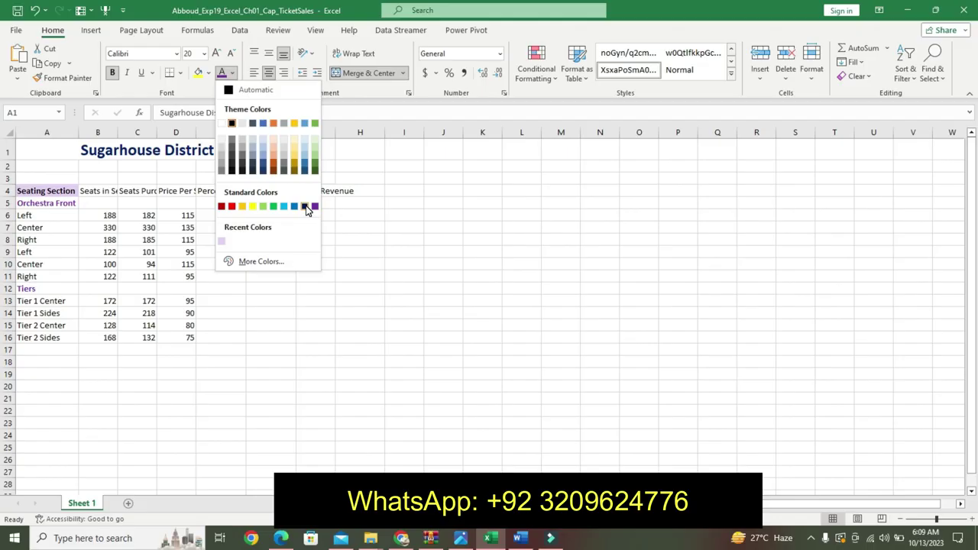
left_click(314, 207)
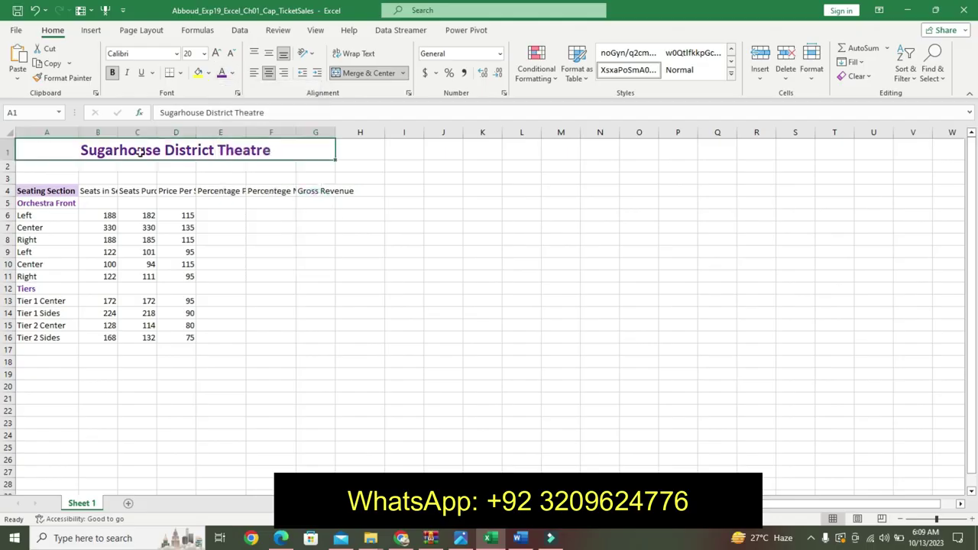
Return to the Word instructions and undo the formatting applied to the step 2 paragraphs
left_click(520, 538)
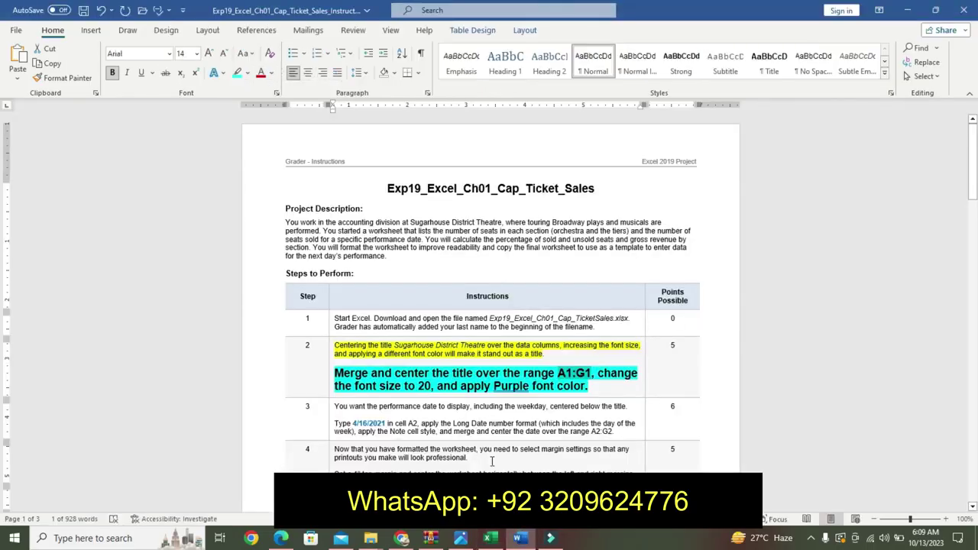
key("ctrl+z")
key("ctrl+z")
key("ctrl+z")
key("ctrl+z")
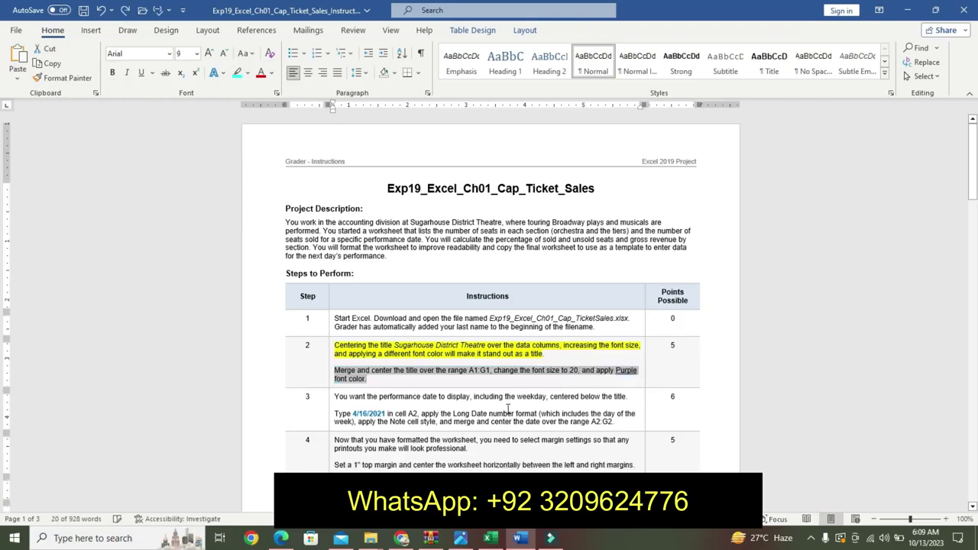
Highlight the first paragraph of step 3 in the Word instructions in yellow
left_click_drag(973, 190, 974, 216)
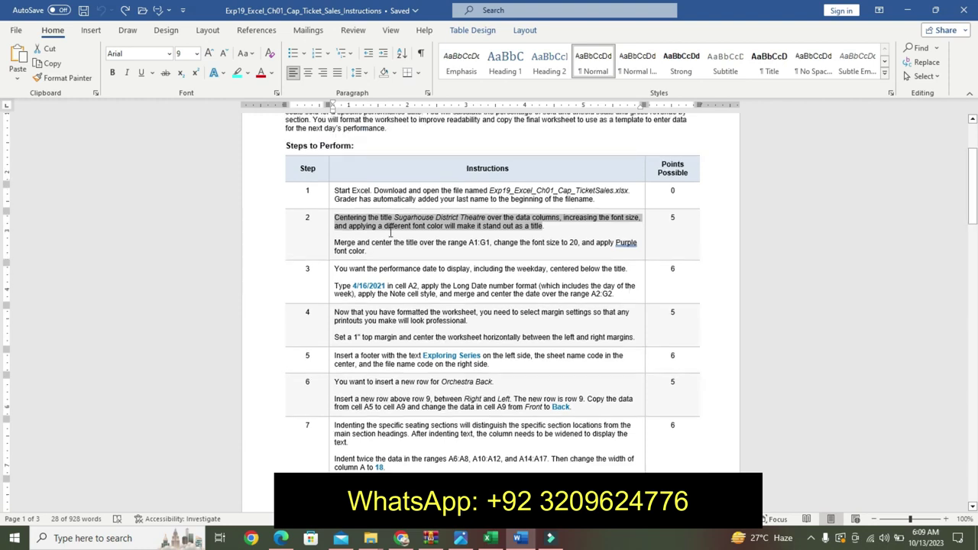
left_click(973, 506)
left_click(973, 507)
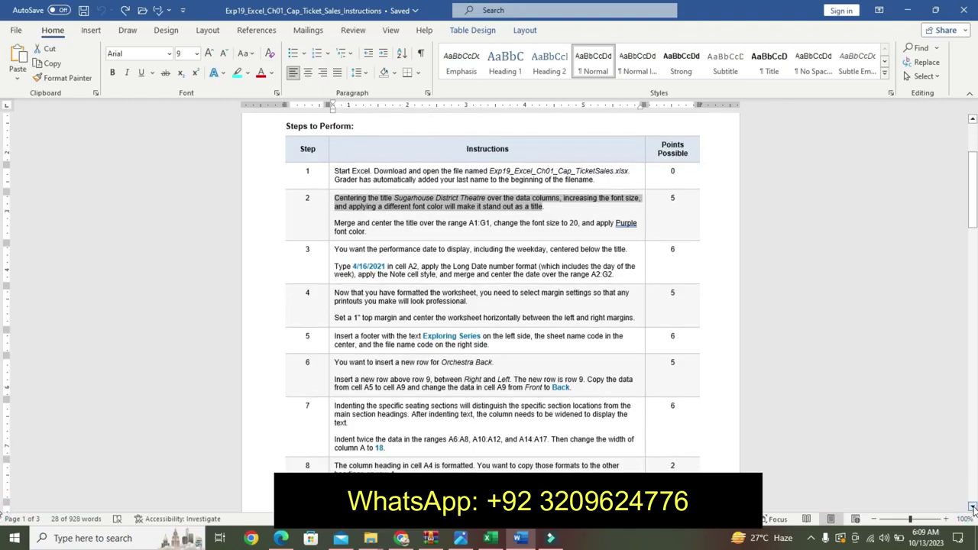
left_click(334, 249)
left_click(370, 249)
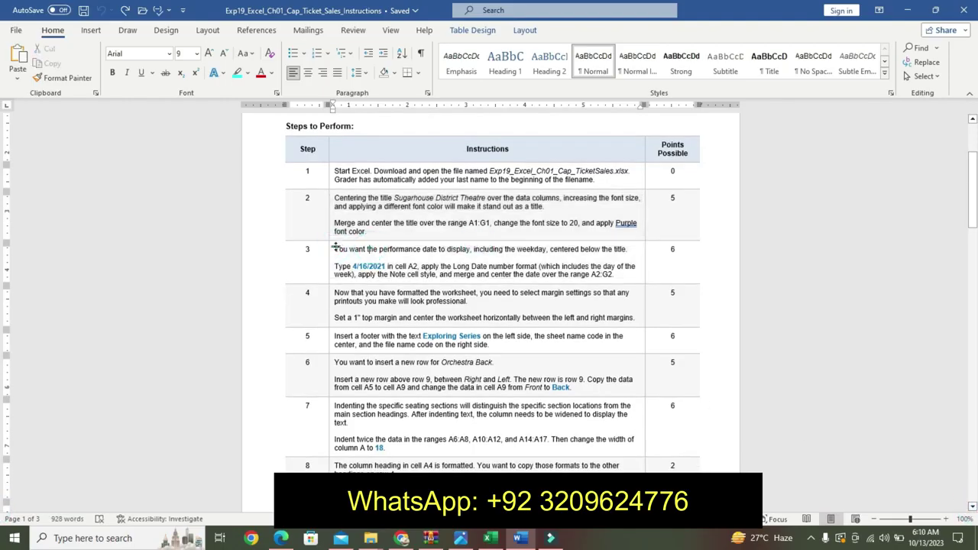
left_click_drag(334, 249, 506, 259)
left_click(565, 233)
left_click(557, 249)
Format the second paragraph of step 3 as bold, size 14, with a turquoise highlight
triple_click(336, 268)
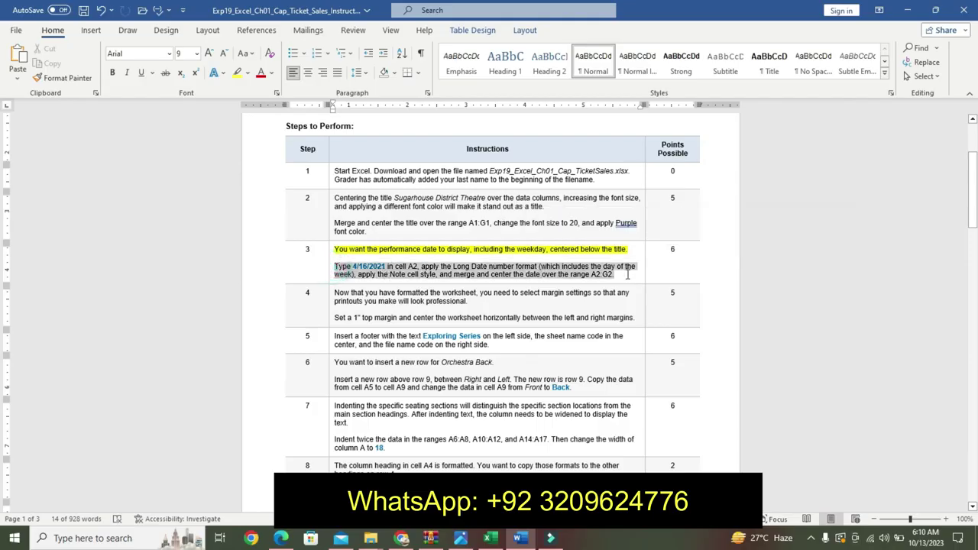
left_click(696, 237)
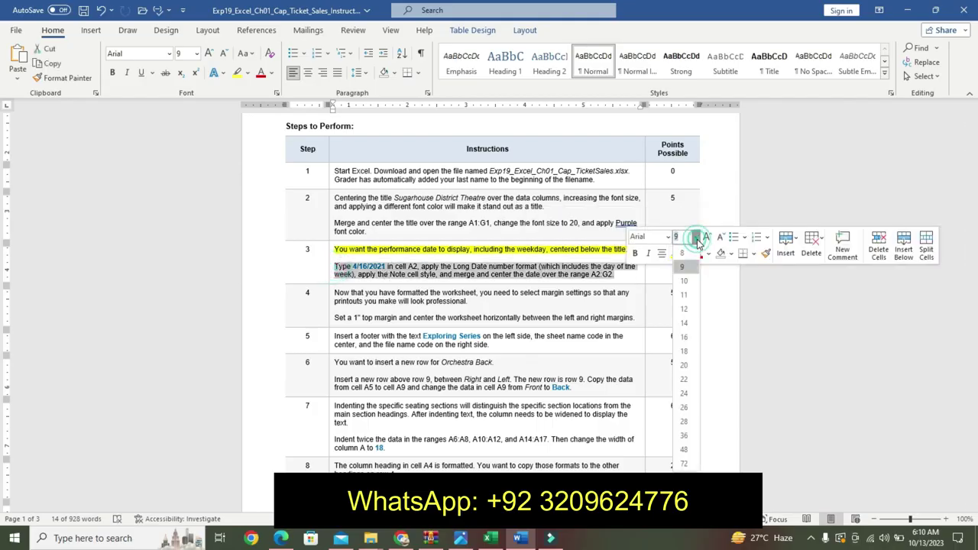
left_click(684, 322)
left_click(634, 253)
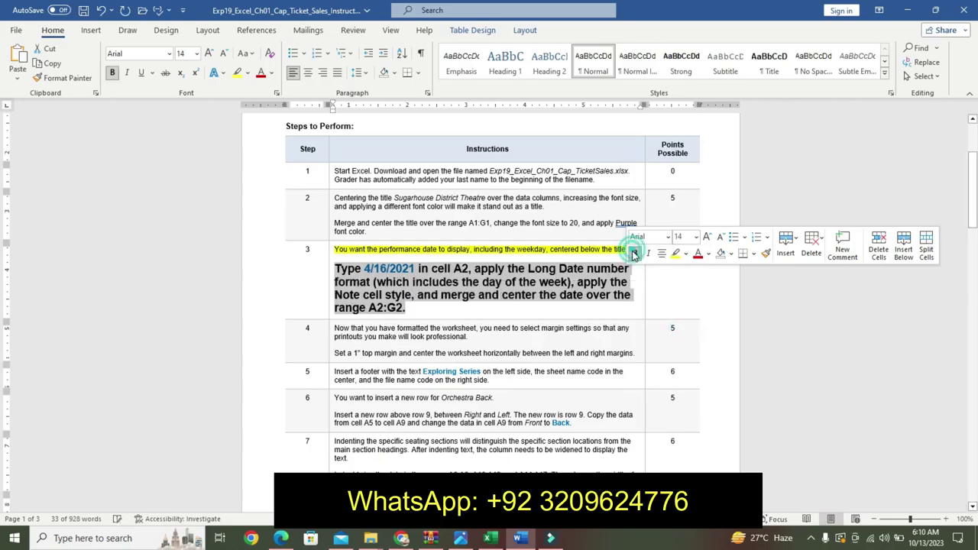
left_click(686, 253)
left_click(716, 275)
left_click(501, 295)
Copy the date 4/16/2021 from step 3, switch to Excel, and enter it in cell A2
left_click_drag(365, 269, 413, 273)
key("ctrl+c")
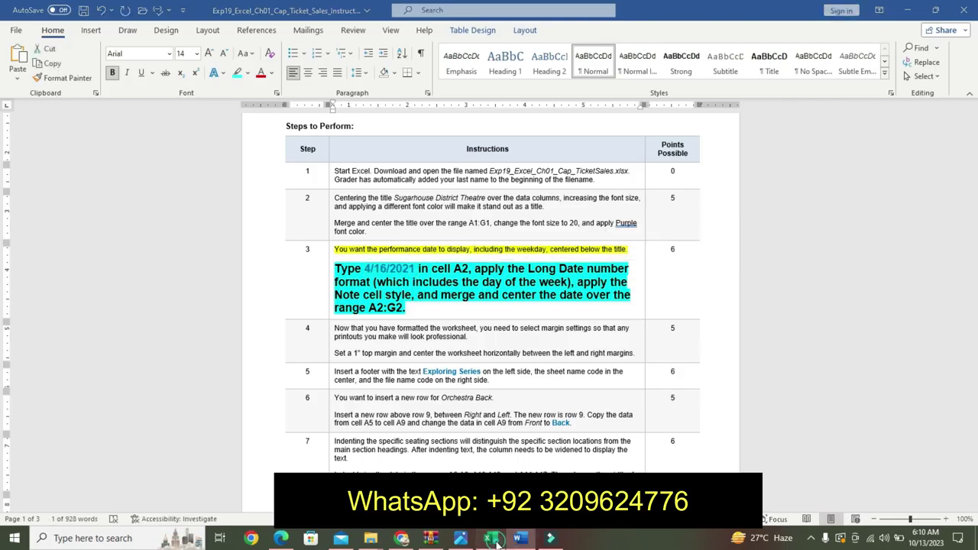
left_click(489, 538)
left_click(53, 167)
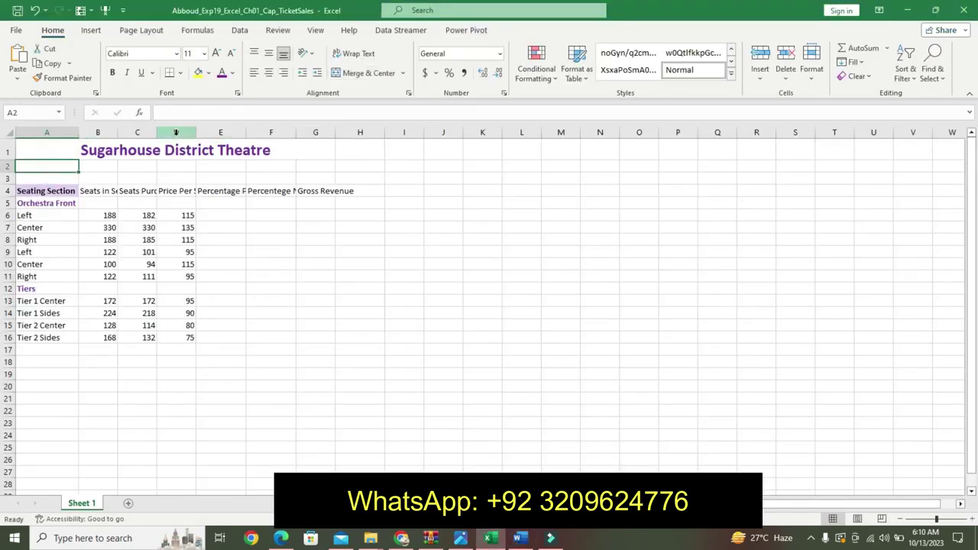
left_click(184, 112)
key("ctrl+v")
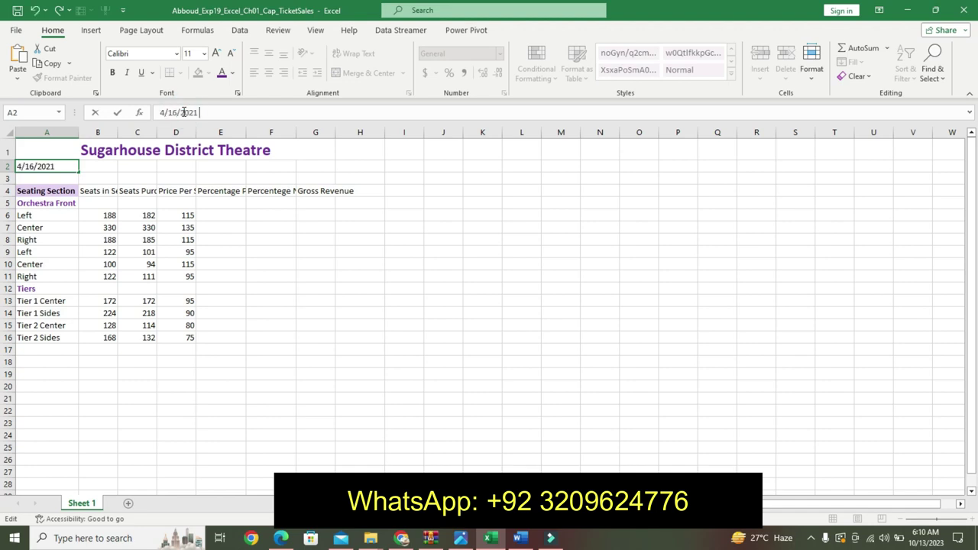
key("Return")
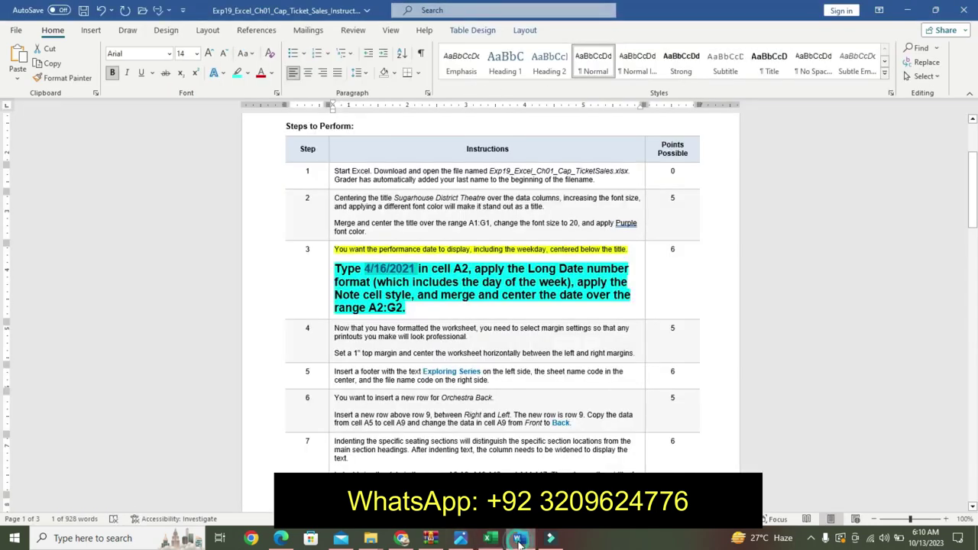
Check the required number format in the Word instructions and apply the Long Date format to cell A2 in Excel
left_click(520, 538)
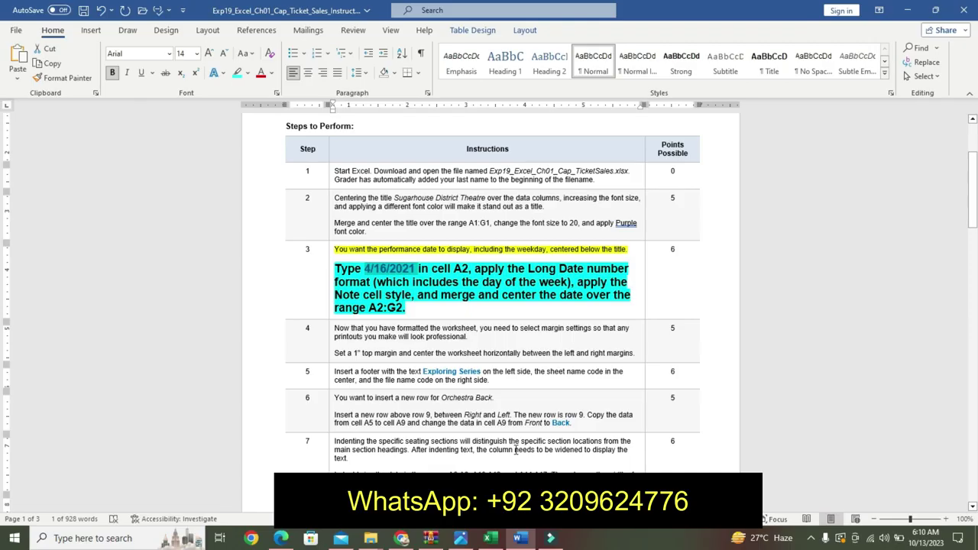
left_click(490, 538)
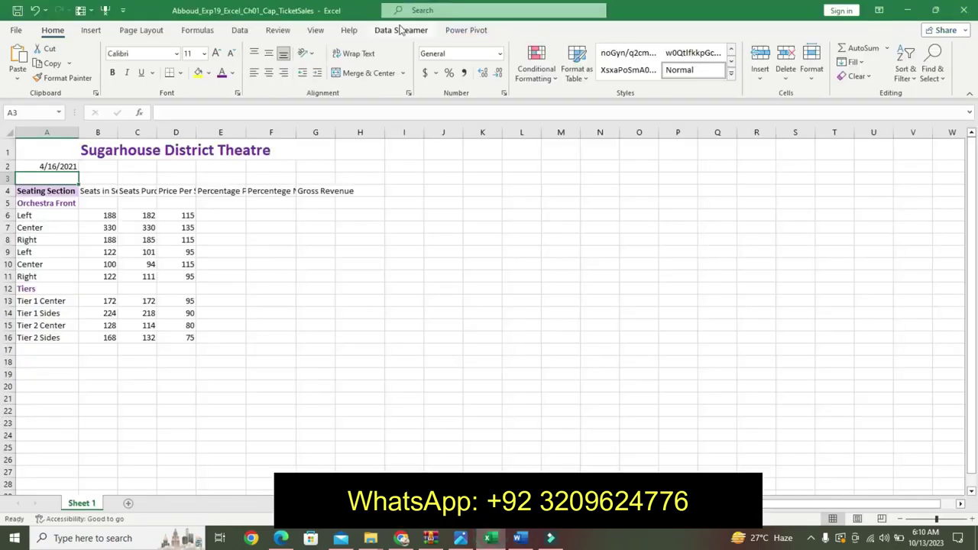
left_click(499, 53)
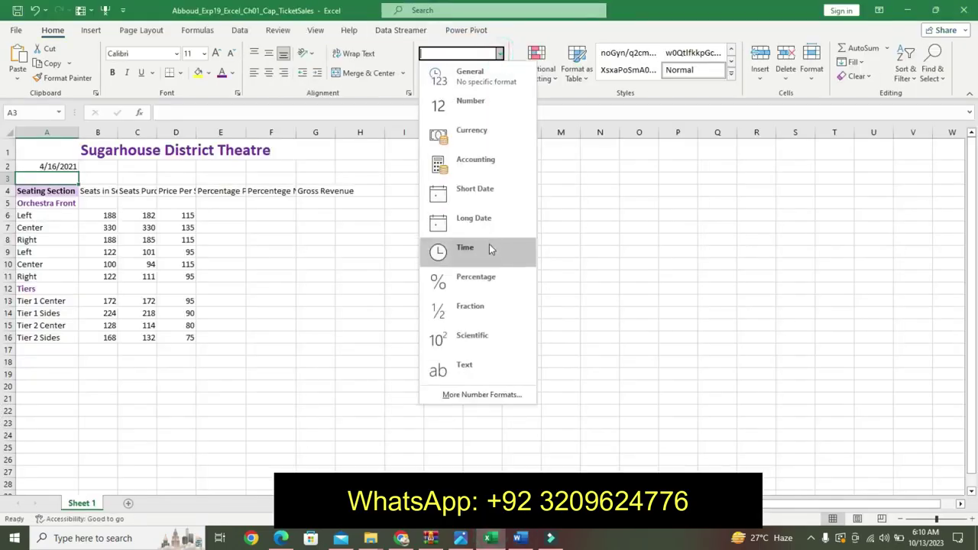
left_click(70, 153)
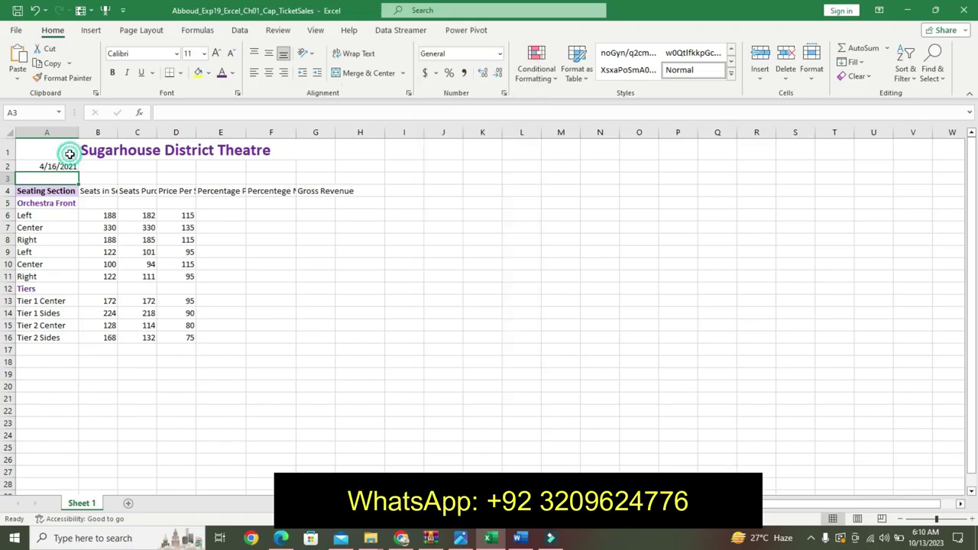
left_click(70, 155)
left_click(75, 165)
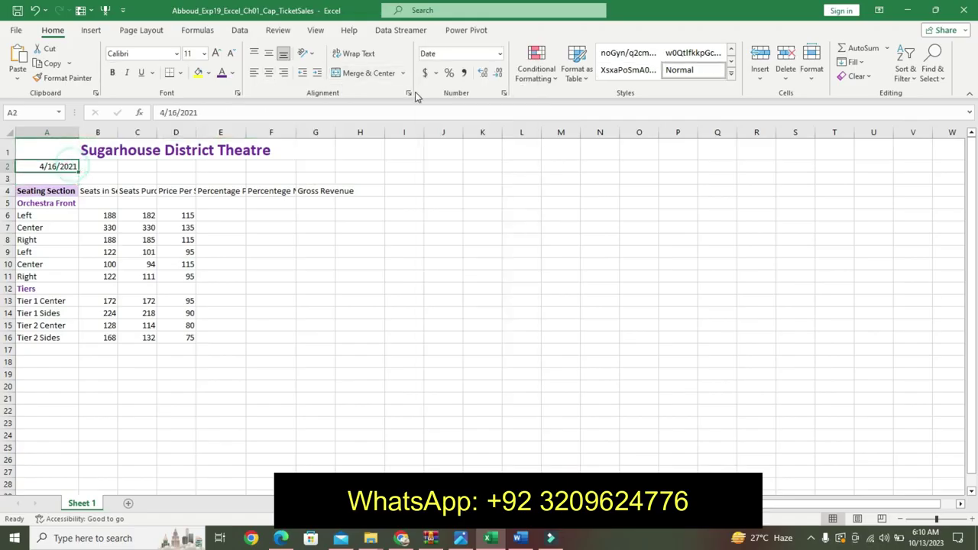
left_click(499, 53)
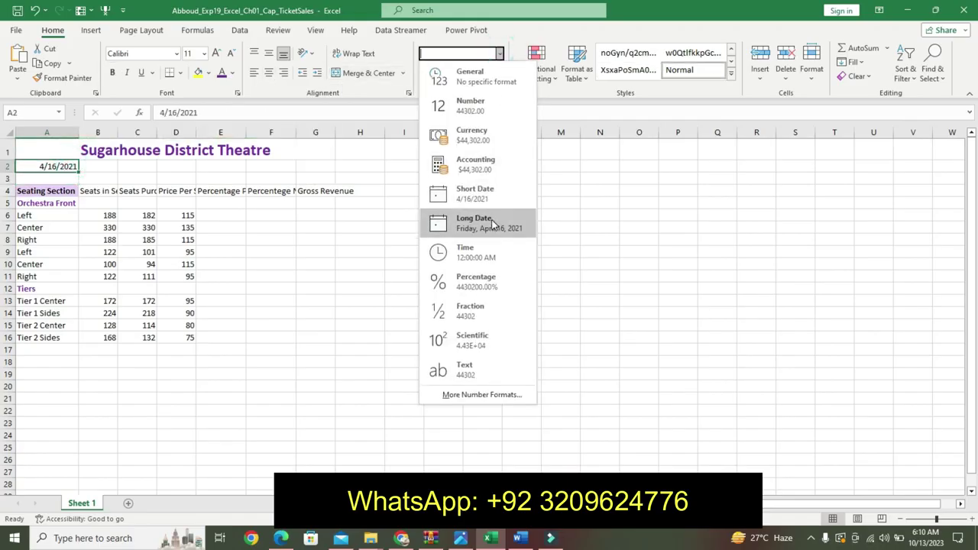
left_click(493, 222)
Check the required cell style in the Word instructions and apply the Note style to cell A2 in Excel
left_click(520, 538)
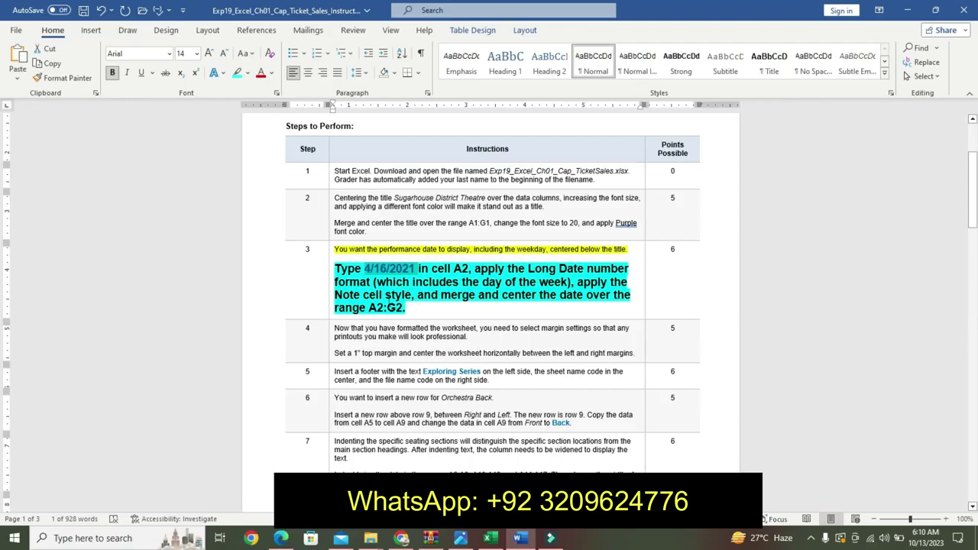
left_click(490, 539)
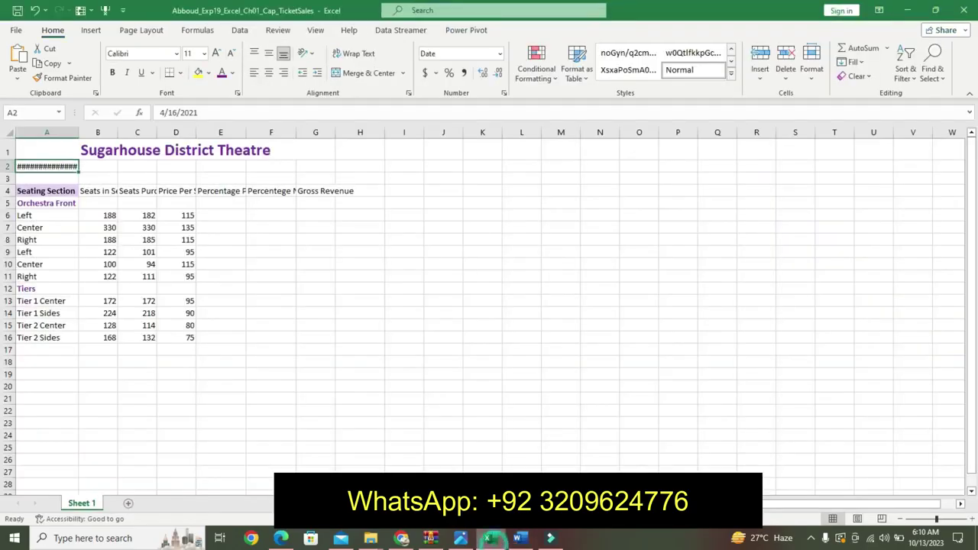
left_click(732, 75)
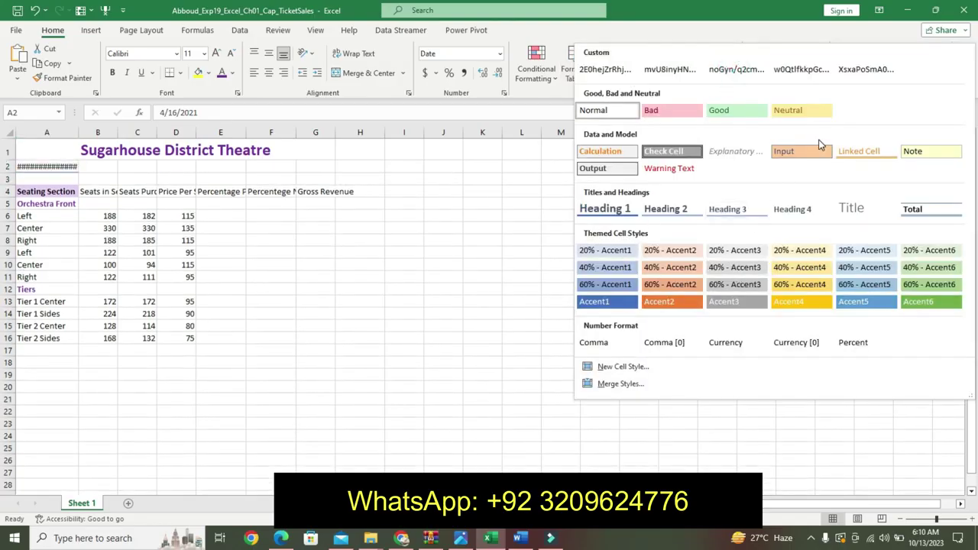
left_click(912, 151)
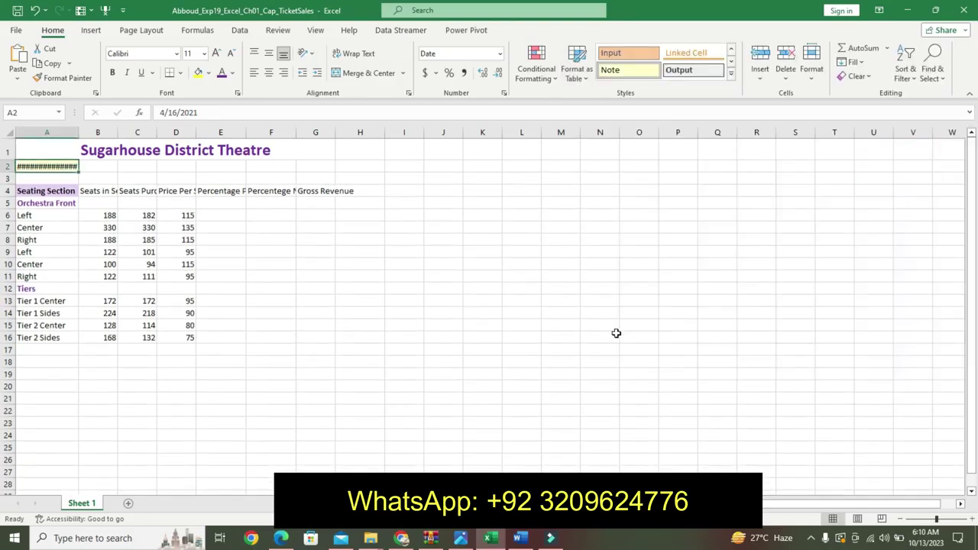
Check the required range in Word and merge and center the date over A2:G2 in Excel
left_click(520, 538)
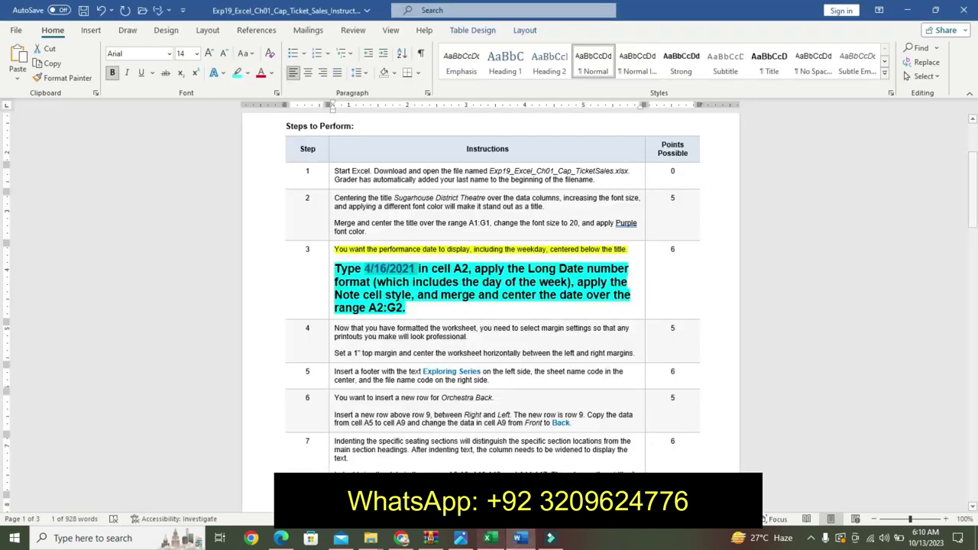
left_click(490, 538)
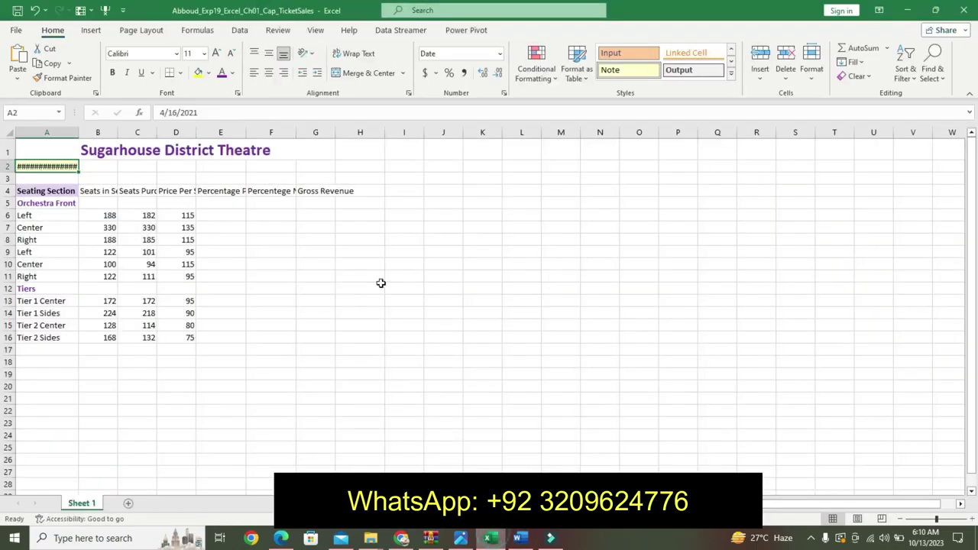
left_click_drag(73, 166, 303, 168)
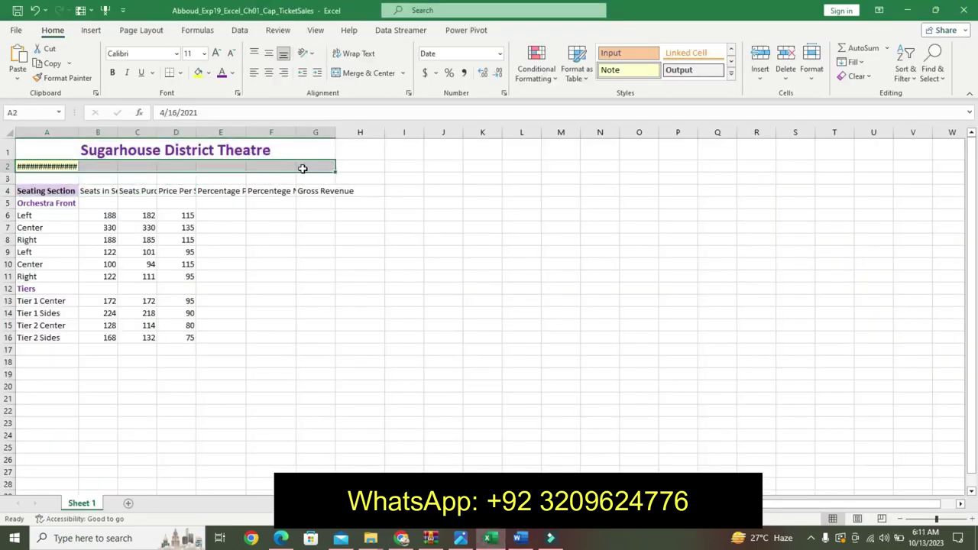
left_click(356, 74)
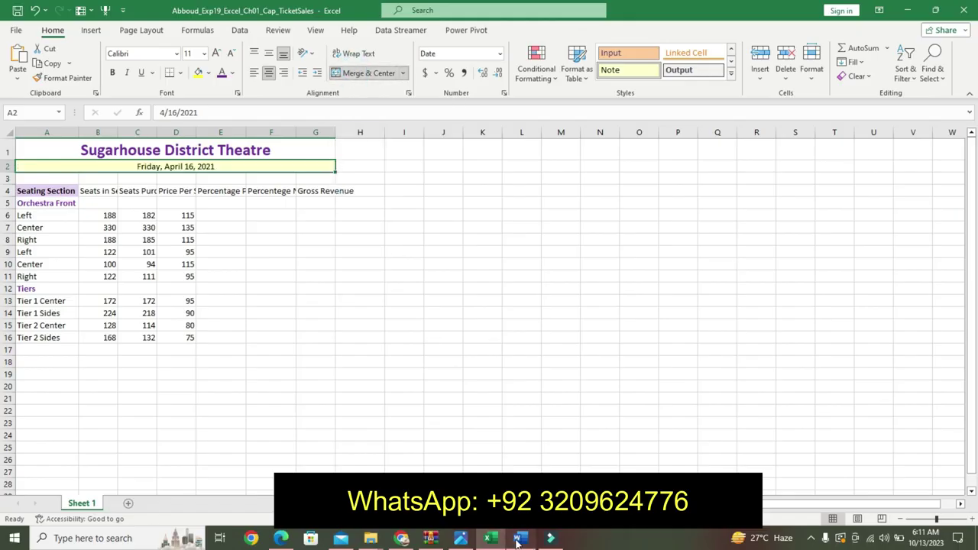
Return to the Word instructions and undo the formatting applied to the step 3 paragraphs
left_click(519, 539)
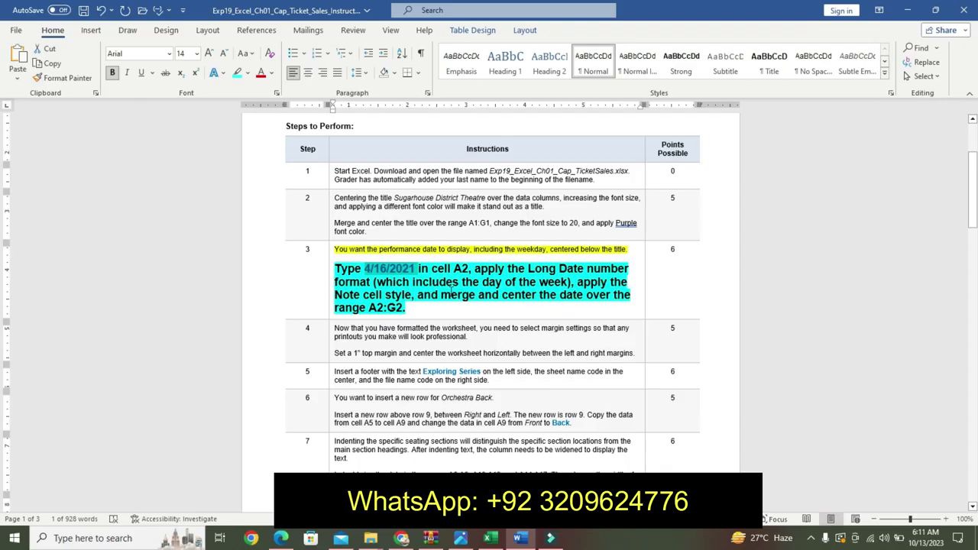
key("ctrl+z")
key("ctrl+z")
key("ctrl+z")
key("ctrl+z")
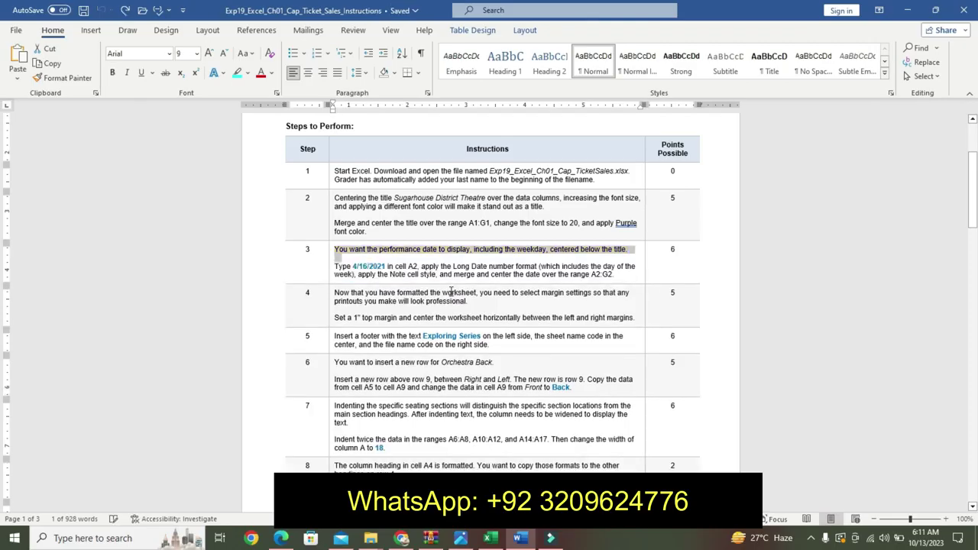
Highlight the first paragraph of step 4 in the instructions in yellow
left_click_drag(337, 297, 440, 301)
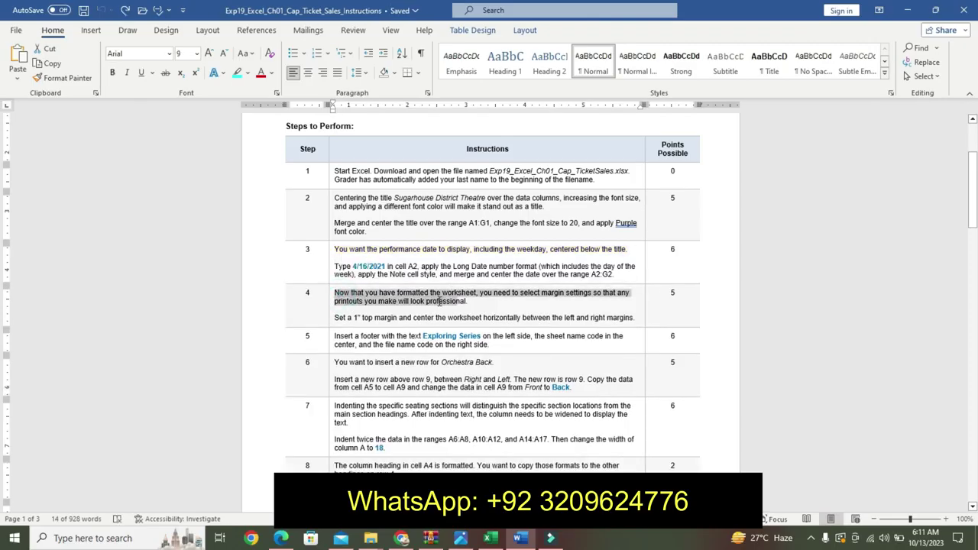
left_click(526, 282)
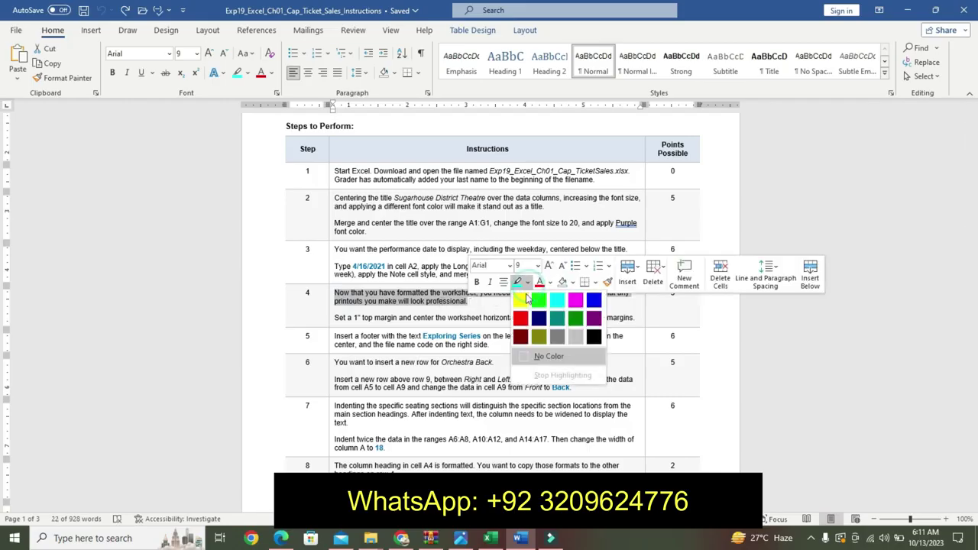
left_click(521, 304)
Format the step 4 margin instruction as bold, size 14, with a turquoise highlight, and select its text for reading
left_click(339, 316)
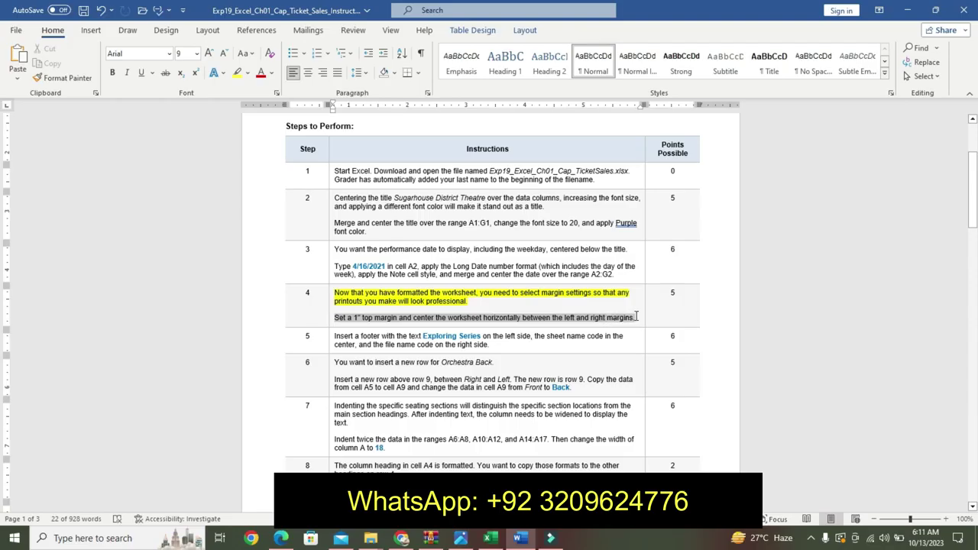
left_click(704, 279)
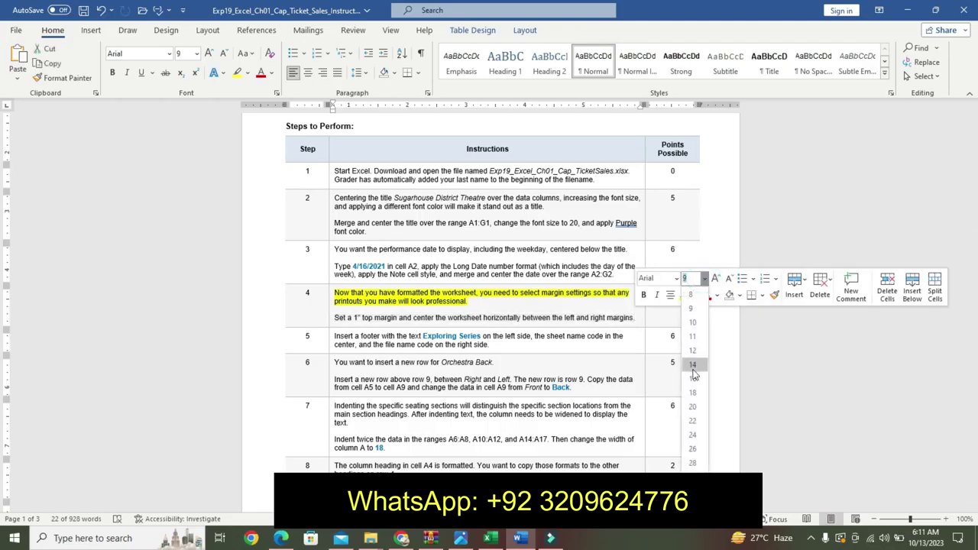
left_click(693, 367)
left_click(644, 295)
left_click(697, 295)
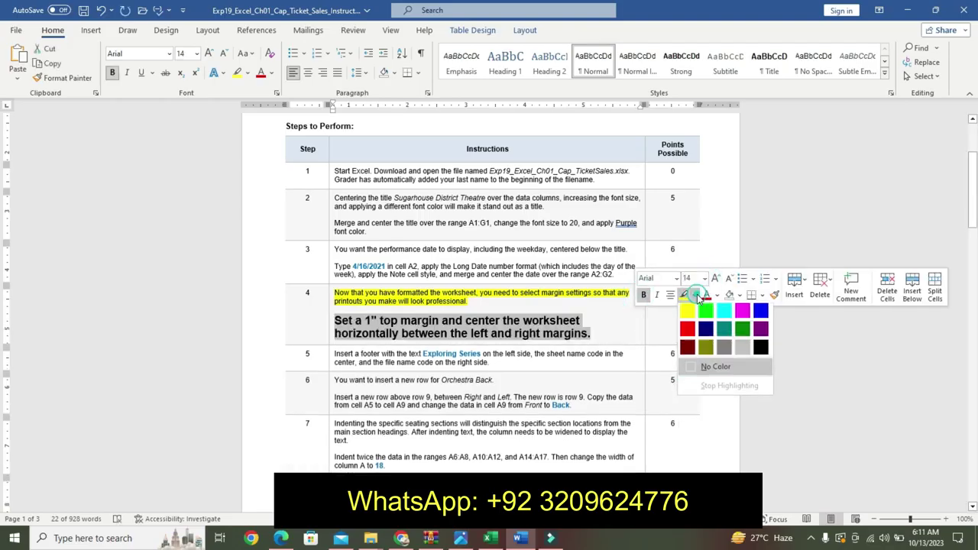
left_click(724, 310)
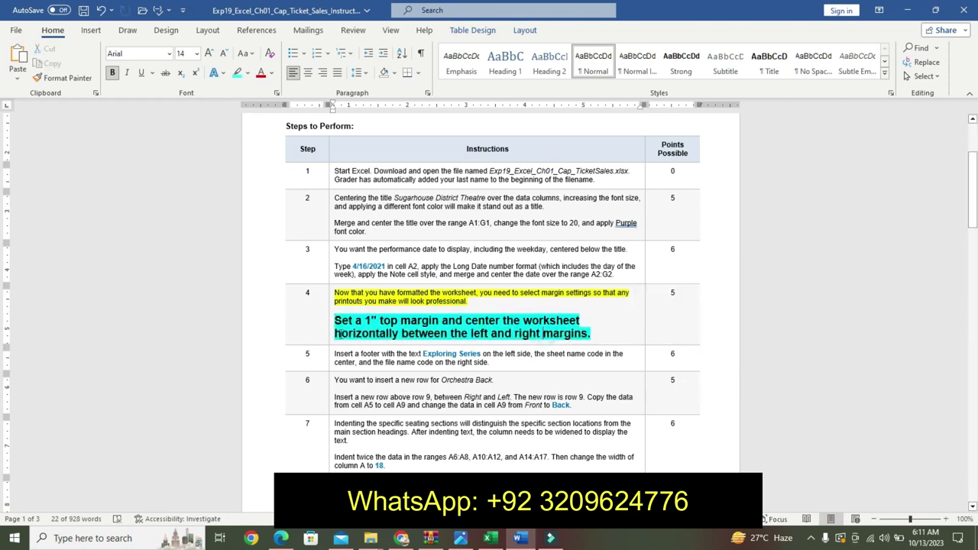
triple_click(379, 329)
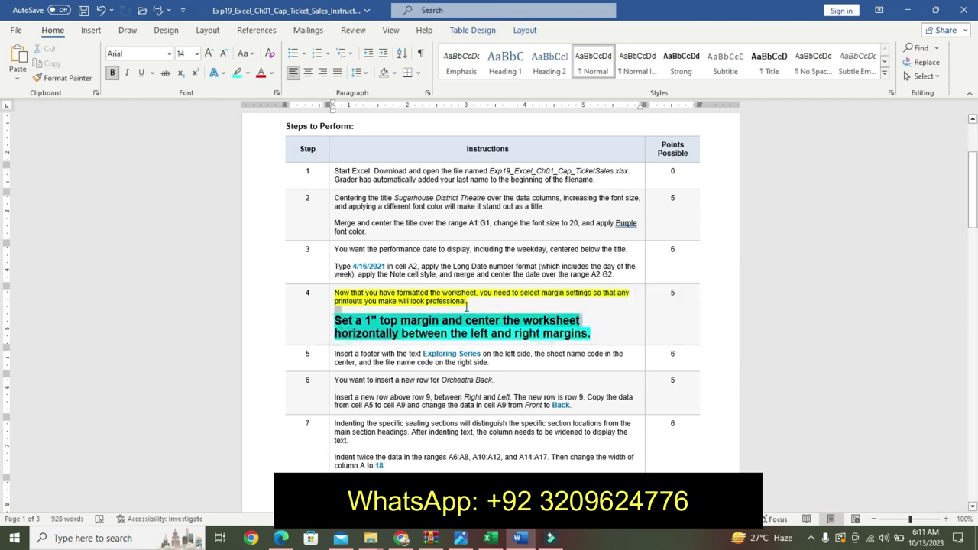
left_click(379, 329)
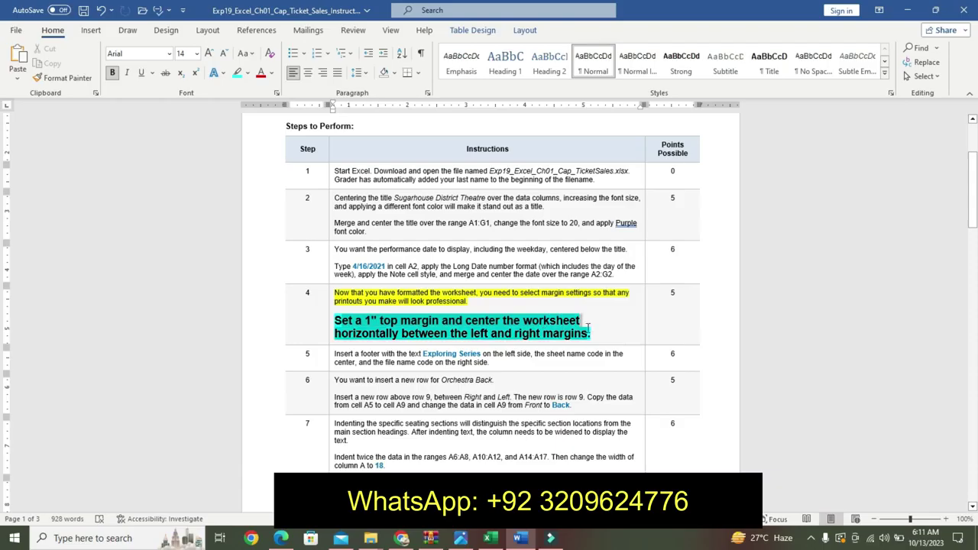
left_click_drag(596, 330, 356, 329)
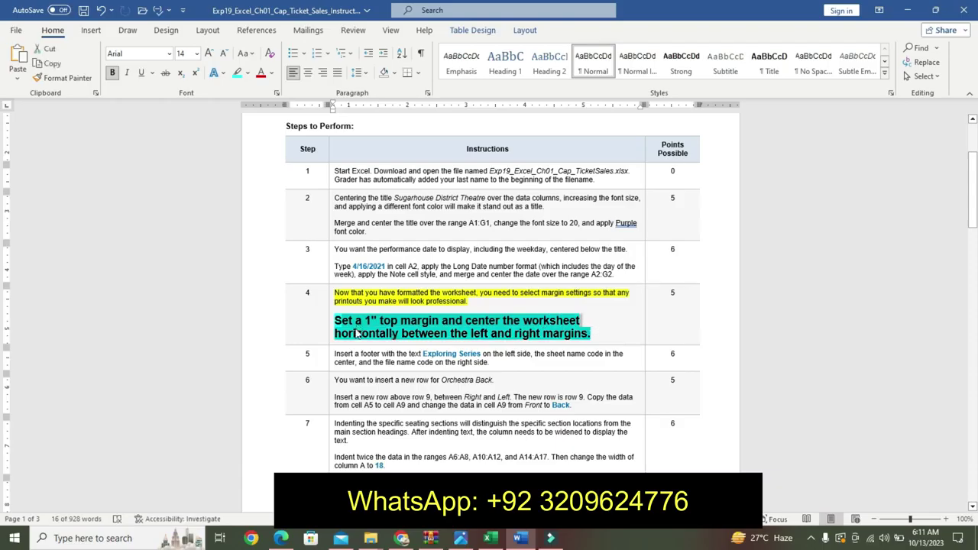
Switch to the Excel workbook and set the worksheet's top page margin to 1 inch
left_click(492, 539)
left_click(323, 277)
left_click(169, 250)
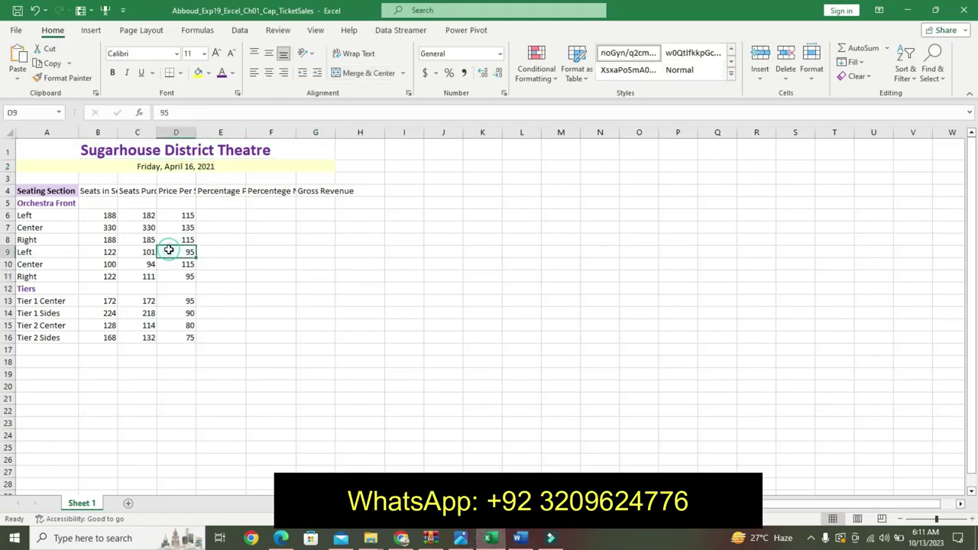
left_click(141, 30)
left_click(107, 76)
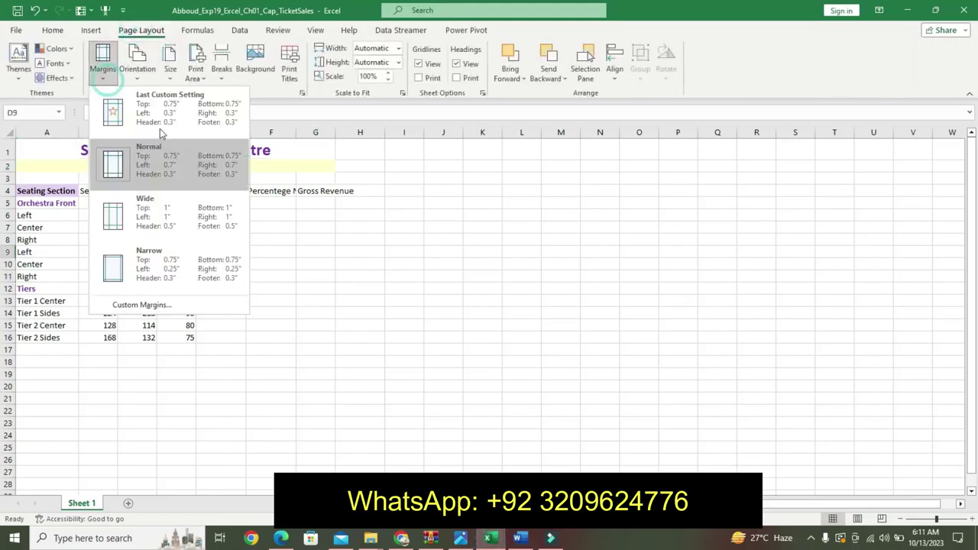
left_click(181, 303)
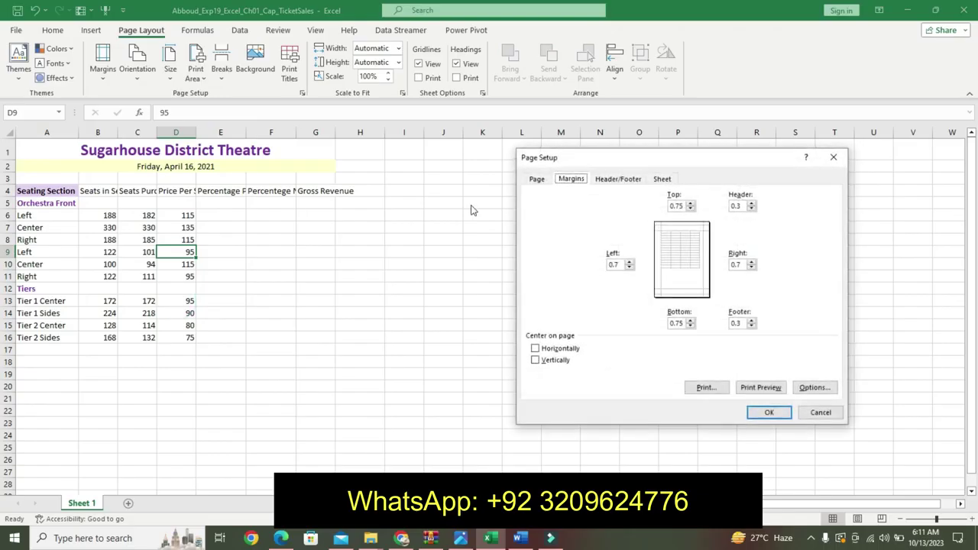
double_click(682, 206)
type("1")
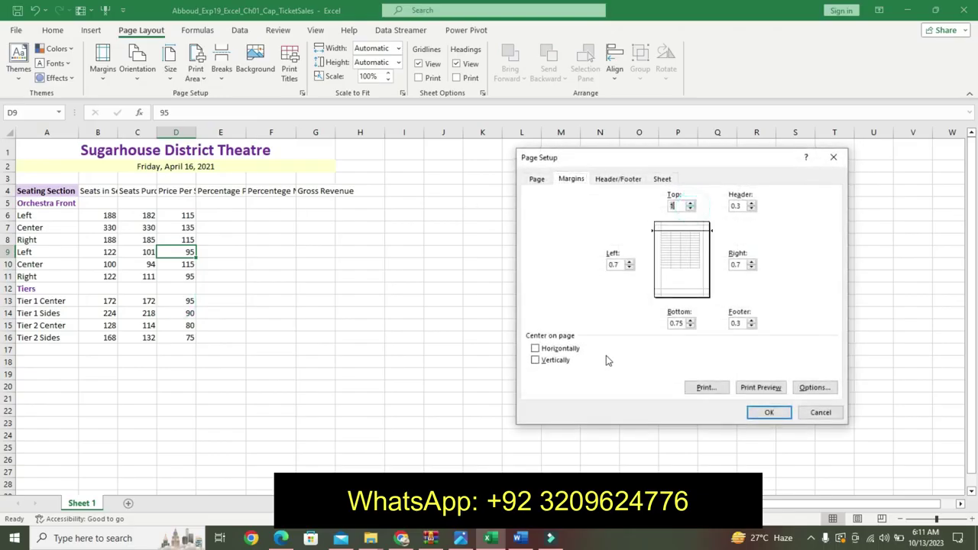
Check the step 4 wording in Word, center the worksheet horizontally on the page in Excel, and apply the page setup
left_click(521, 538)
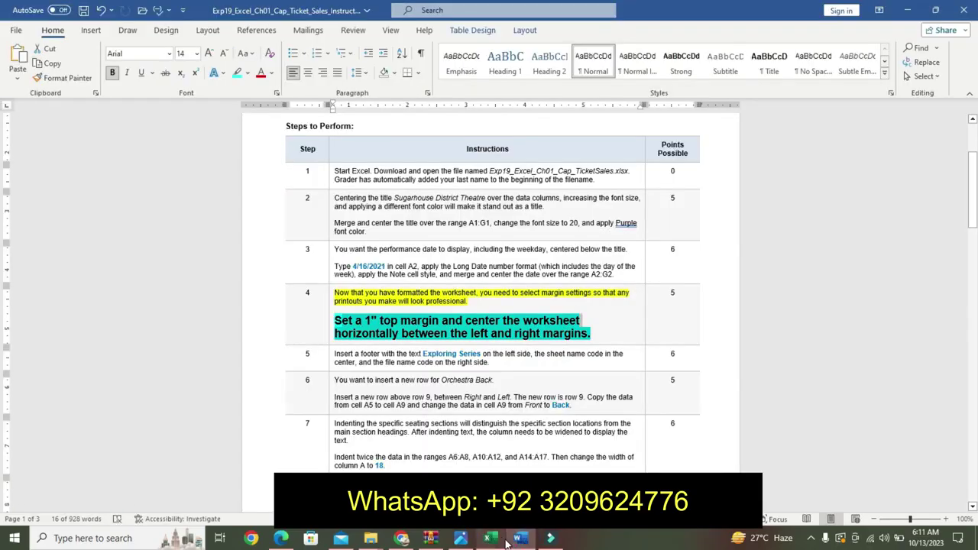
left_click(489, 425)
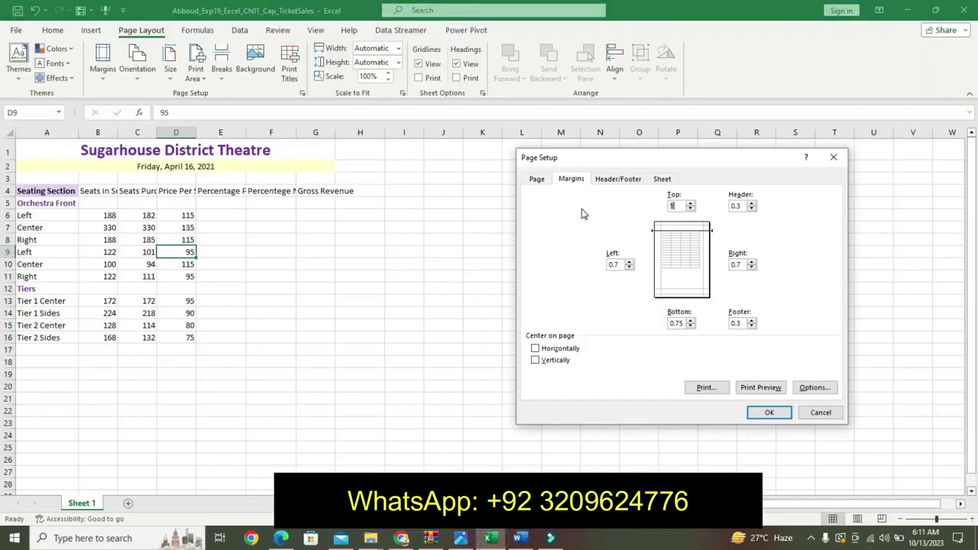
left_click(535, 349)
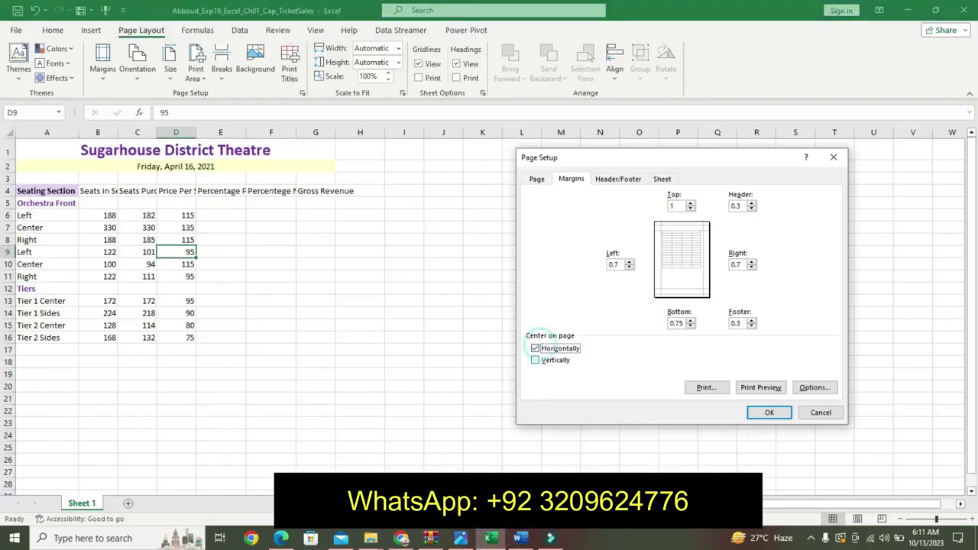
left_click(517, 538)
left_click(489, 538)
left_click(765, 411)
left_click(764, 411)
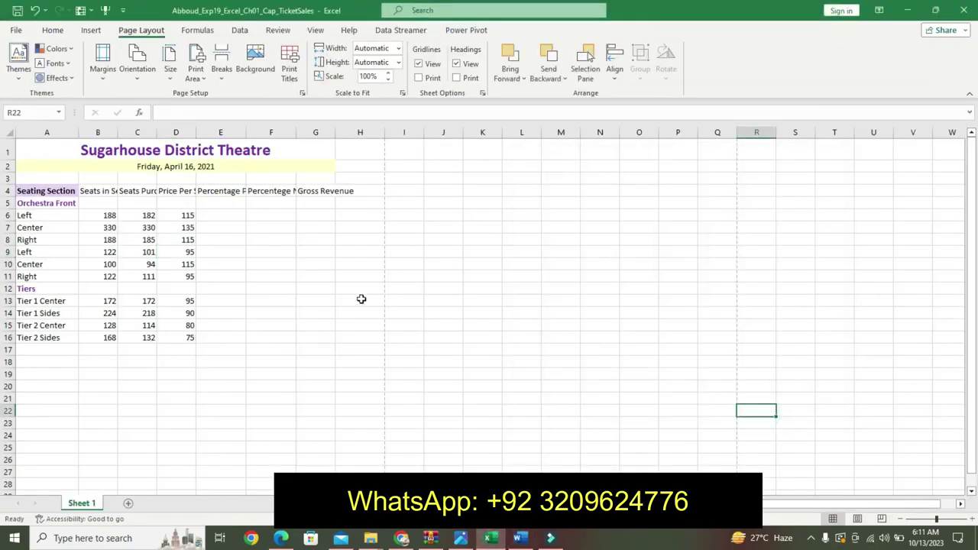
Reopen the custom margin settings to verify the top margin and horizontal centering
left_click(103, 68)
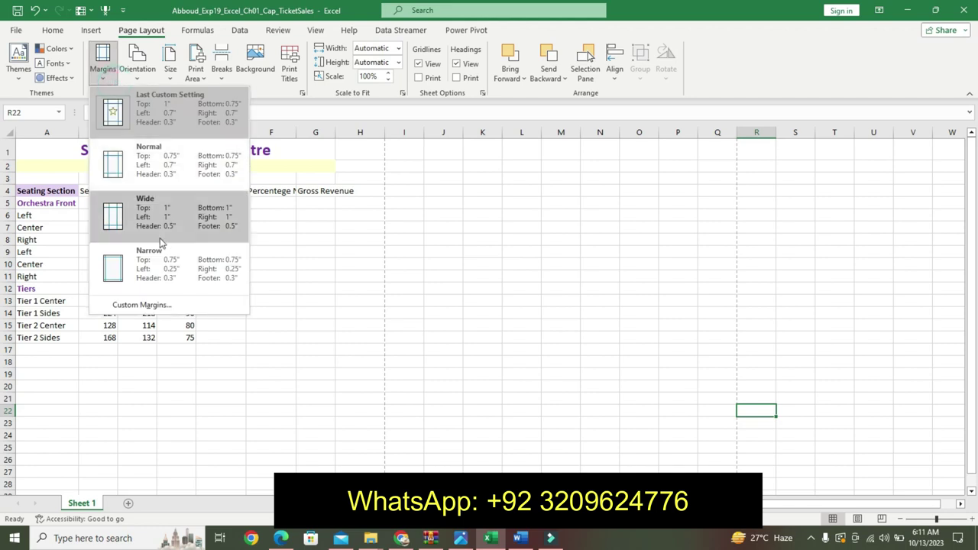
left_click(141, 305)
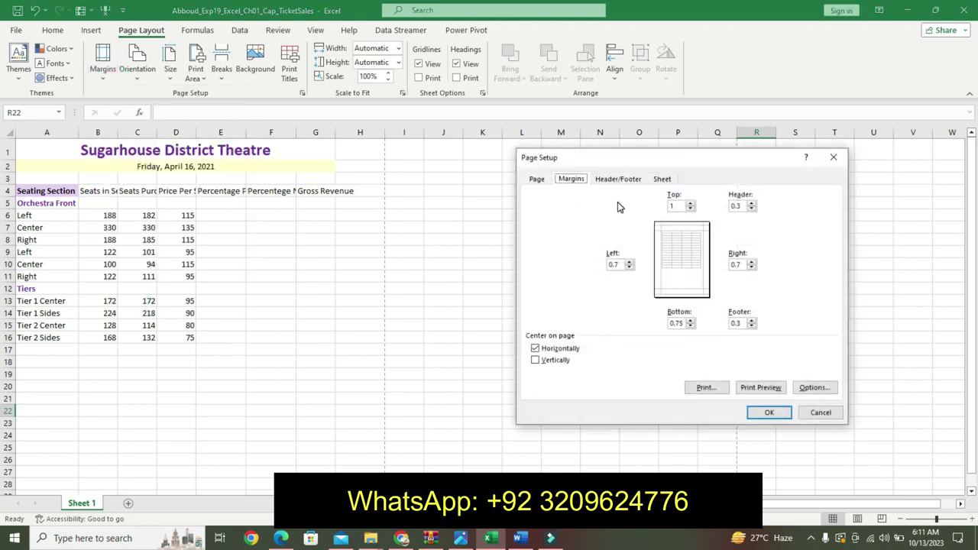
left_click(770, 416)
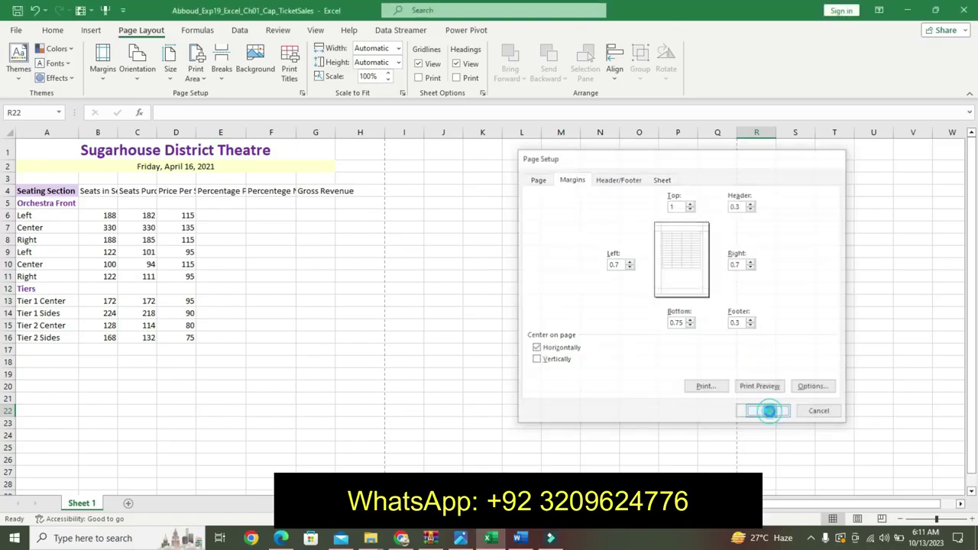
left_click(102, 69)
left_click(349, 252)
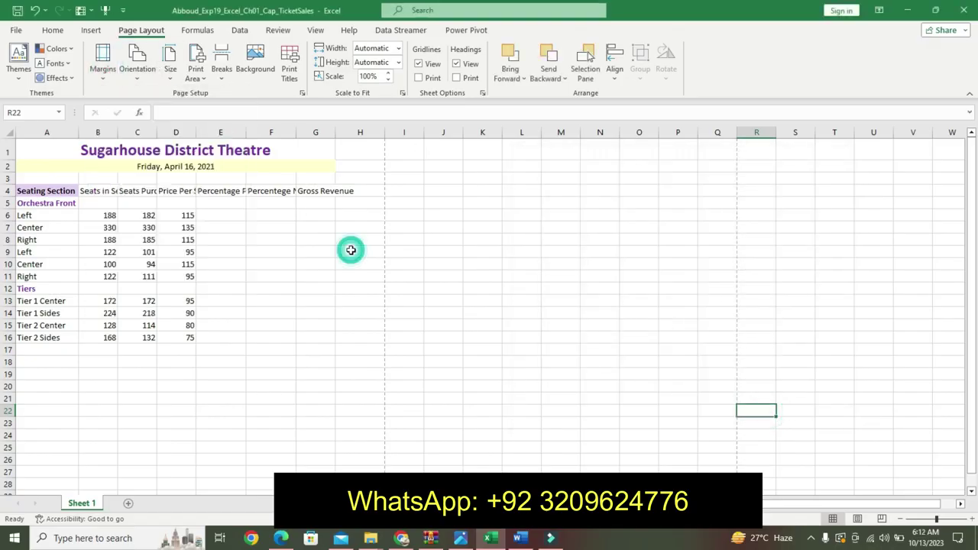
Return to the Word instructions and undo the formatting applied to the step 4 paragraphs
left_click(520, 538)
left_click(480, 355)
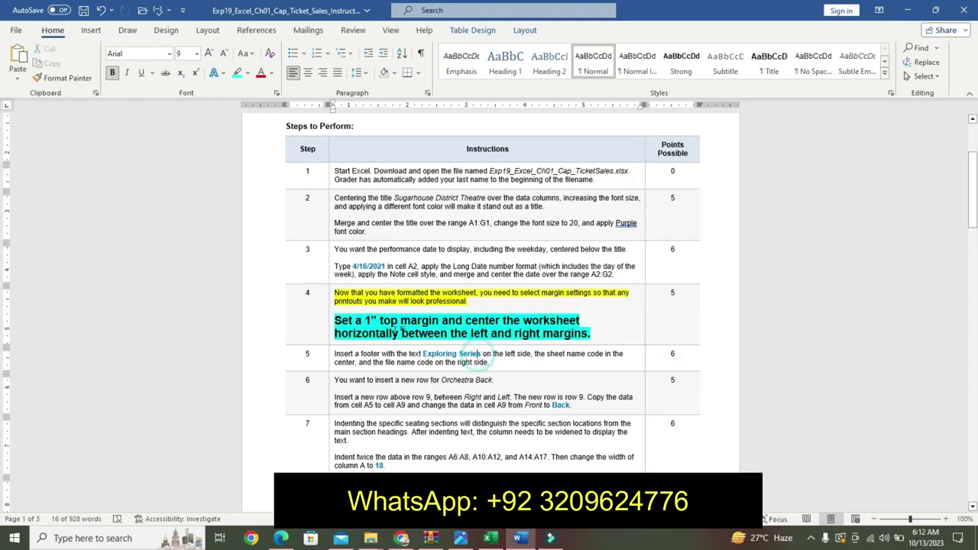
key("ctrl+z")
key("ctrl+z")
key("ctrl+z")
key("ctrl+z")
key("ctrl+z")
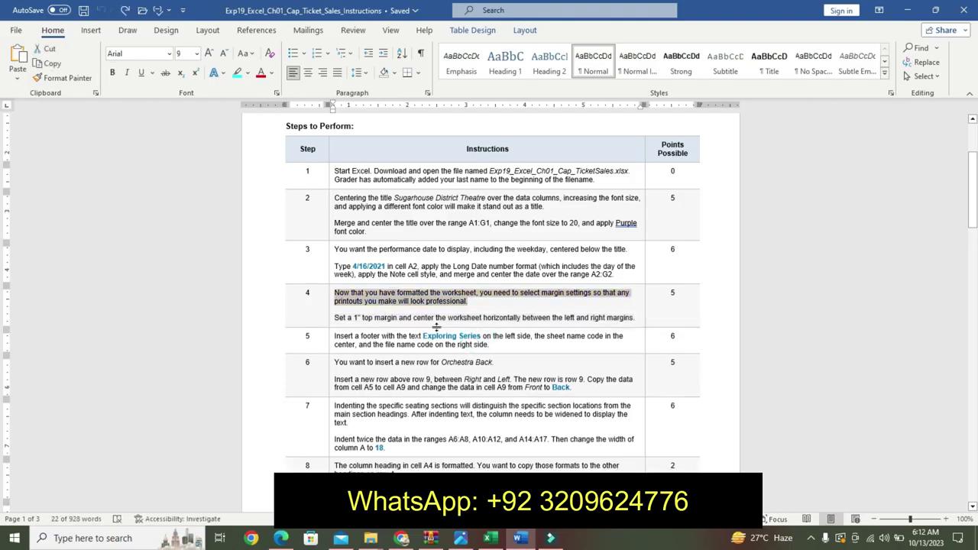
Copy "Exploring Series" from step 5 in Word and paste it into the left section of a custom footer in Excel
left_click_drag(423, 336, 480, 337)
key("ctrl+c")
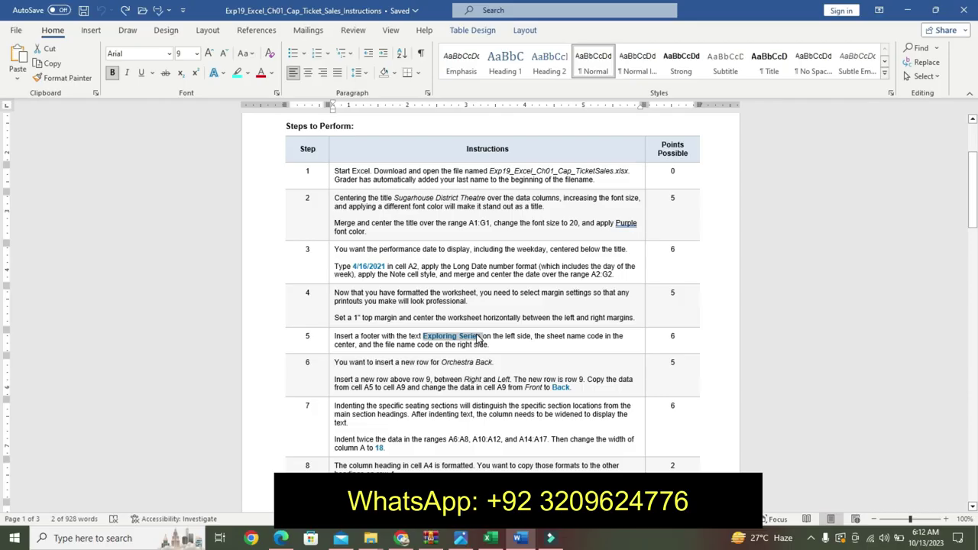
left_click(490, 538)
left_click(146, 218)
left_click(90, 30)
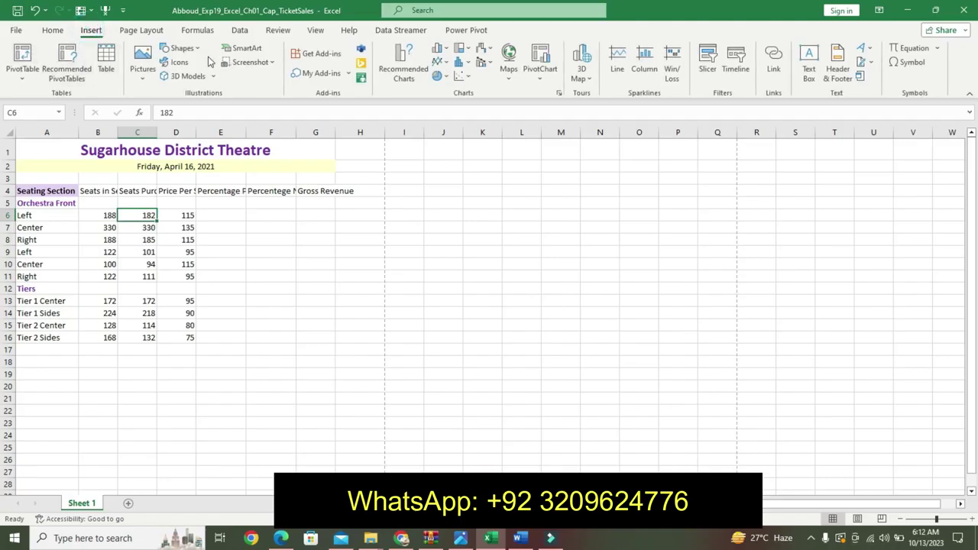
left_click(141, 31)
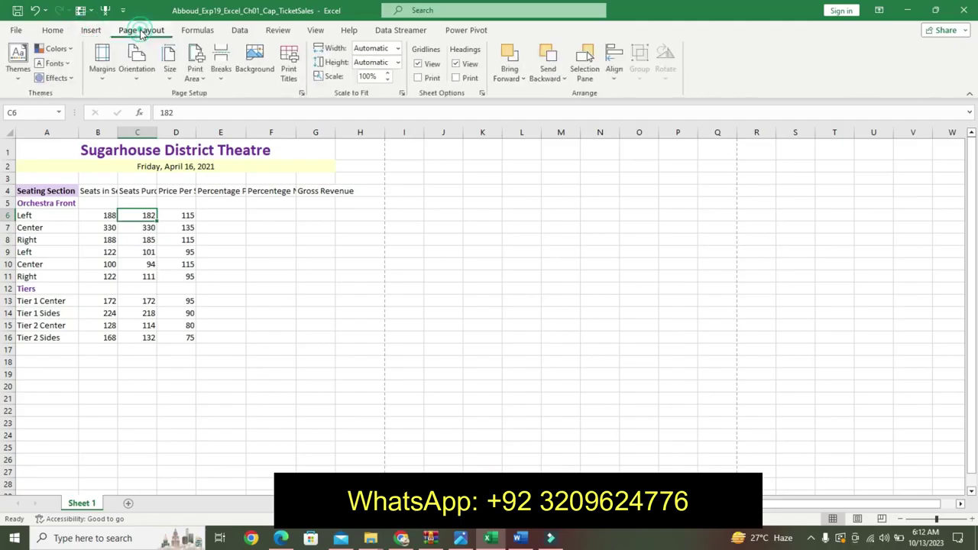
left_click(102, 61)
left_click(196, 306)
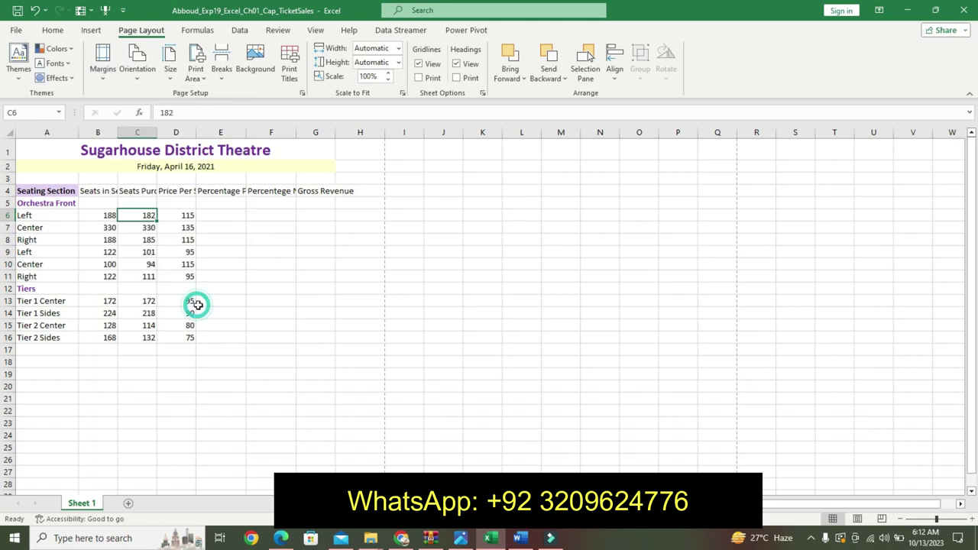
left_click(620, 179)
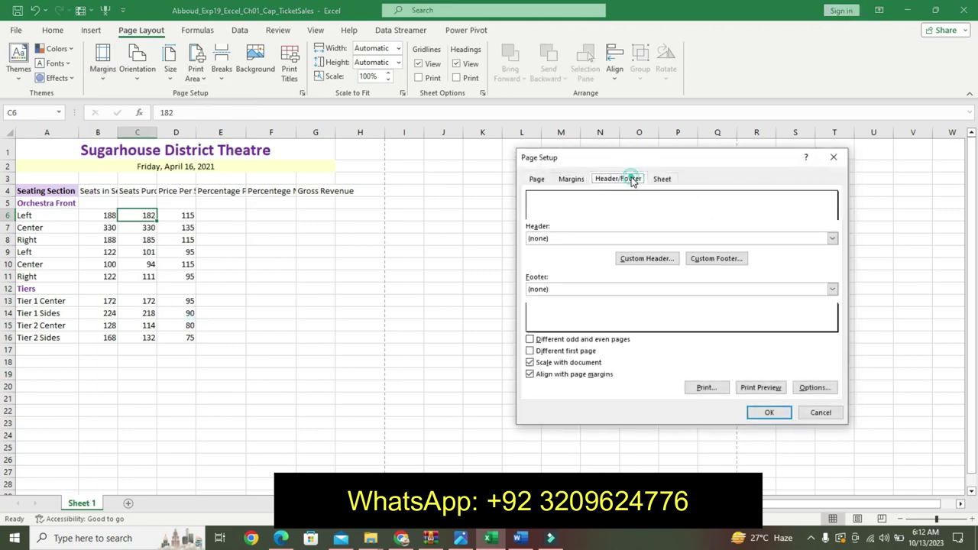
left_click(697, 258)
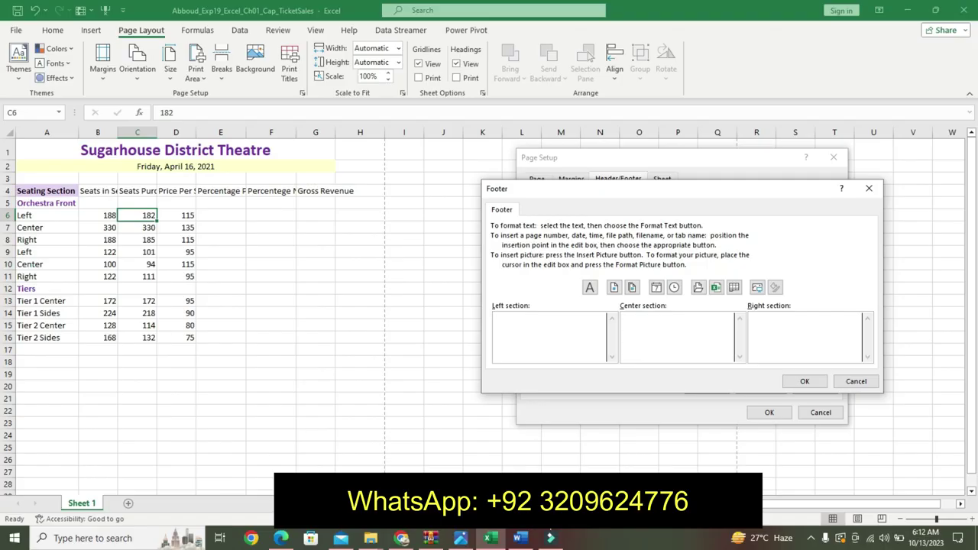
left_click(520, 538)
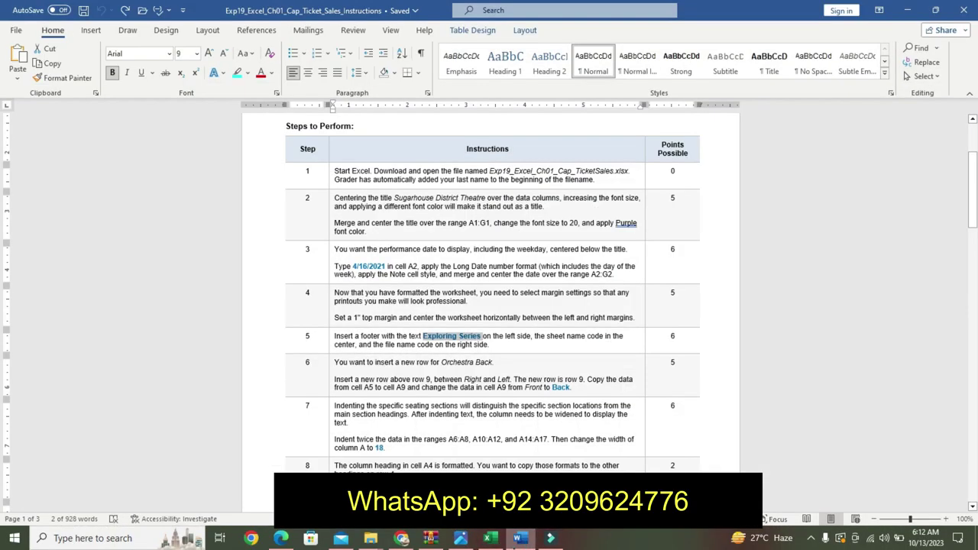
left_click(490, 538)
key("ctrl+v")
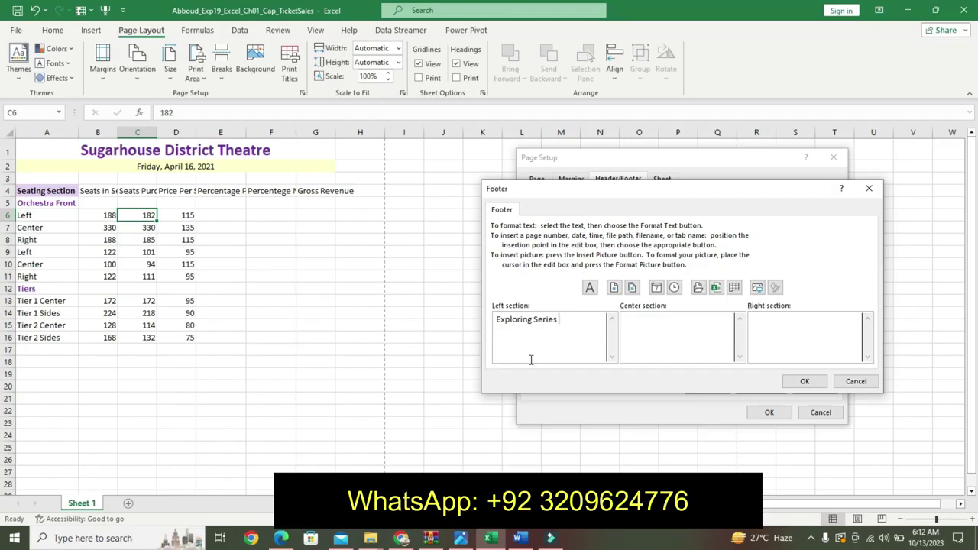
Insert the sheet name code in the footer's center section and the file name code in its right section, and apply the footer
left_click(656, 334)
left_click(734, 287)
left_click(784, 342)
left_click(716, 287)
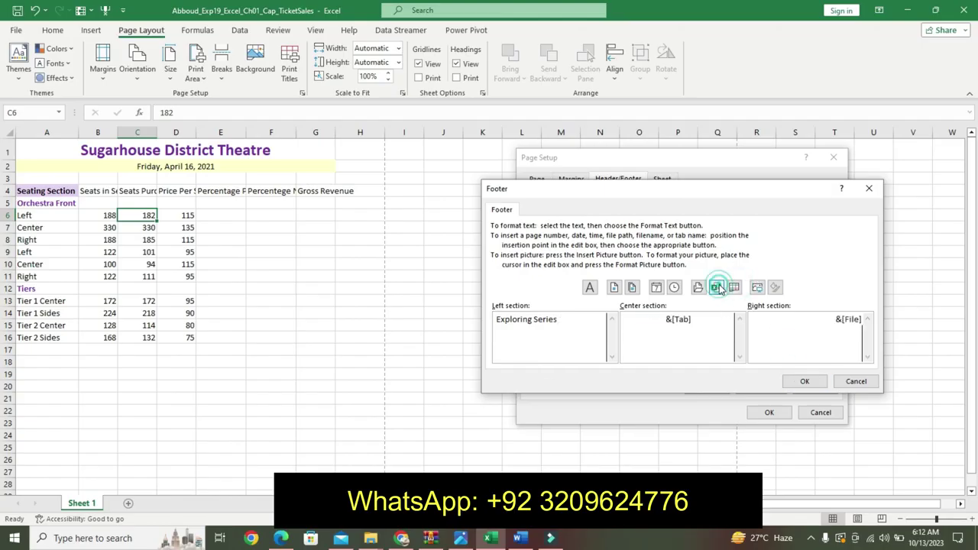
left_click(810, 381)
left_click(769, 412)
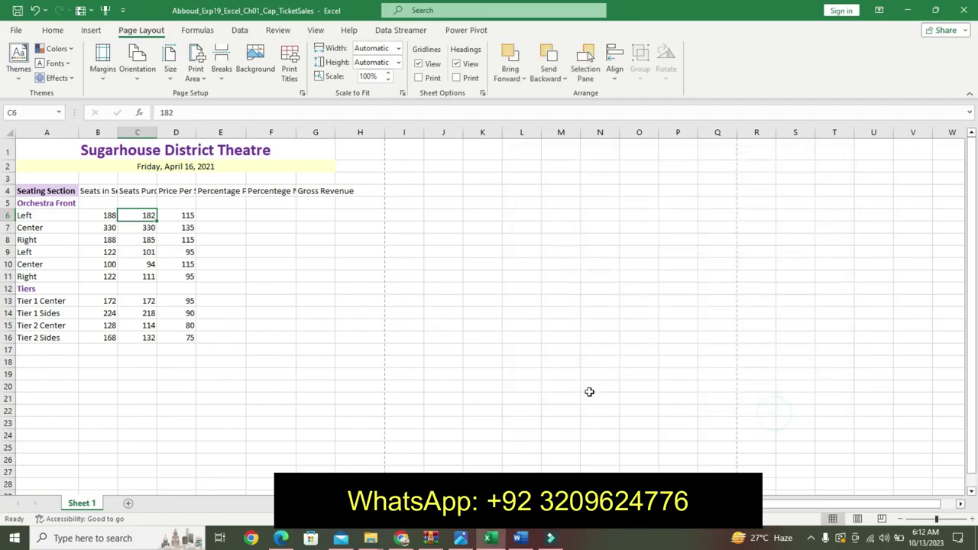
Switch to the Word instructions and format the step 5 footer paragraph with a turquoise highlight, size 18, and bold
left_click(519, 538)
left_click(535, 350)
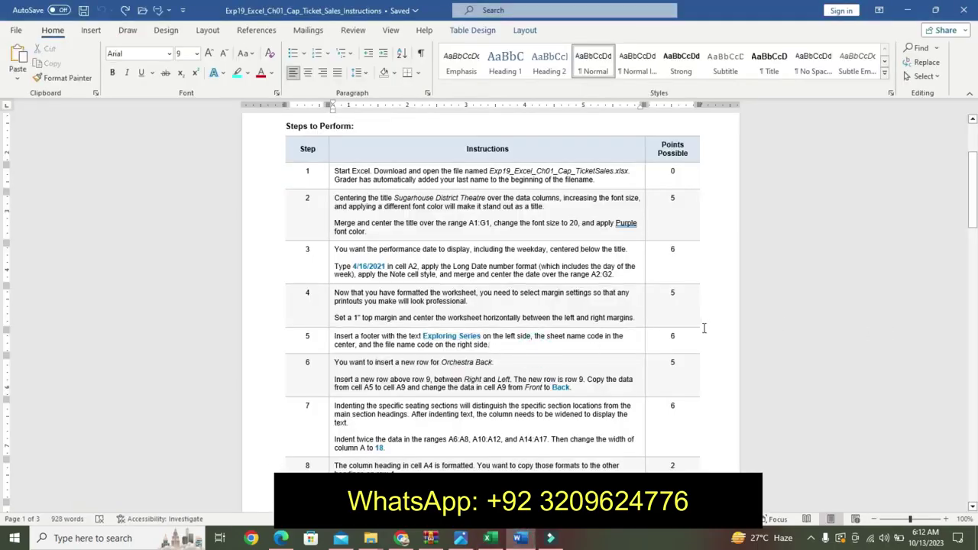
triple_click(334, 343)
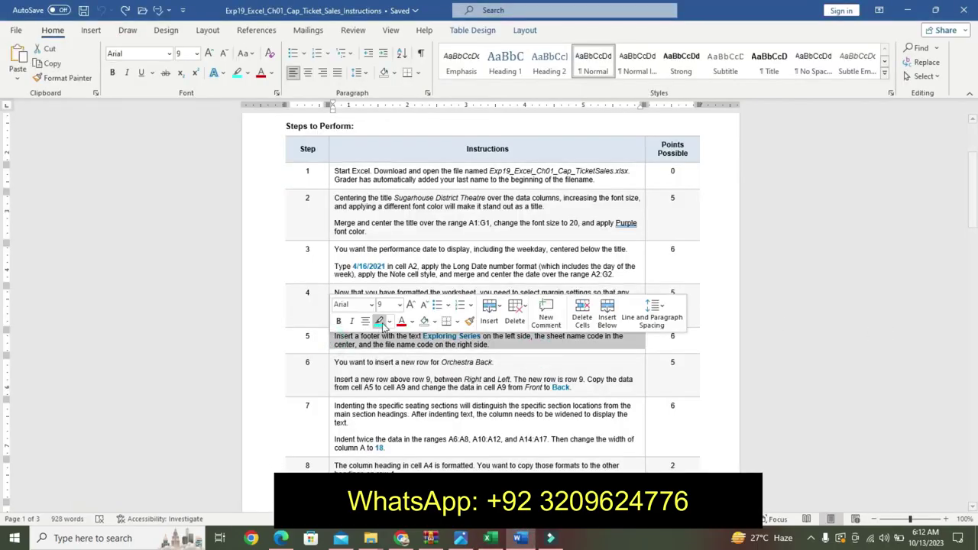
left_click(400, 305)
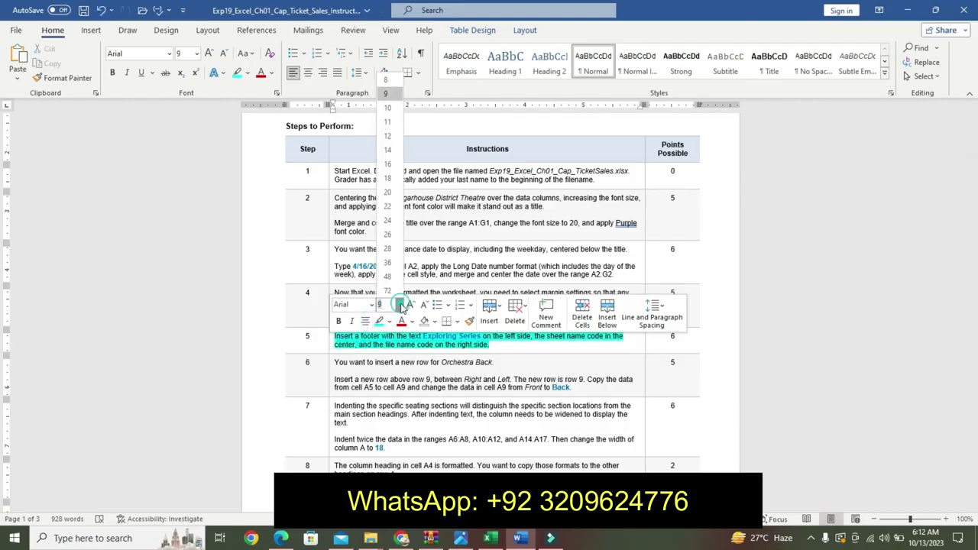
left_click(336, 341)
left_click(336, 342)
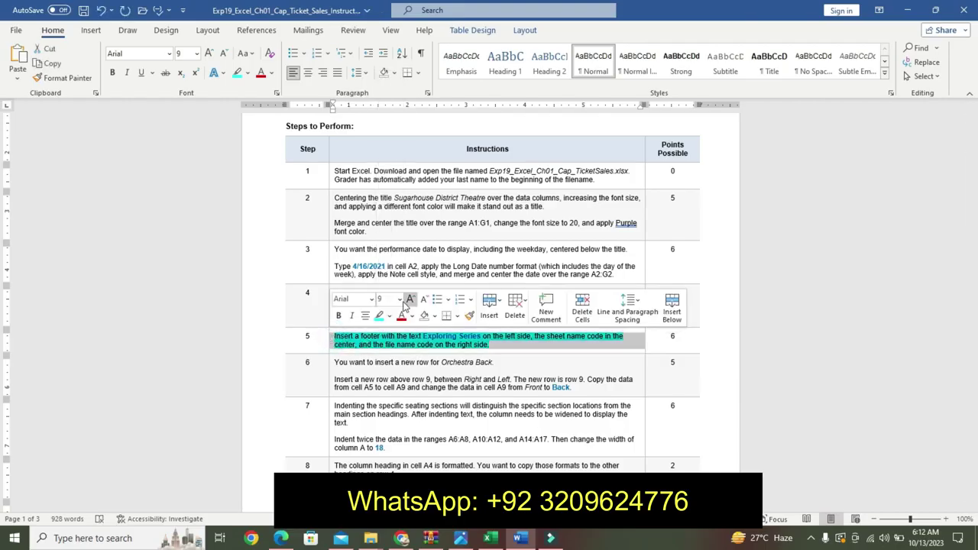
left_click(400, 300)
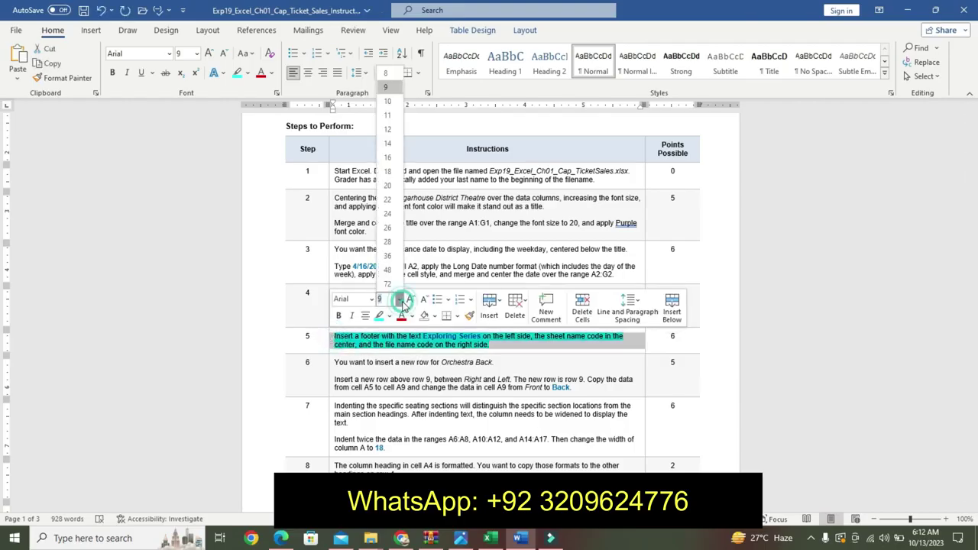
left_click(387, 172)
left_click(338, 315)
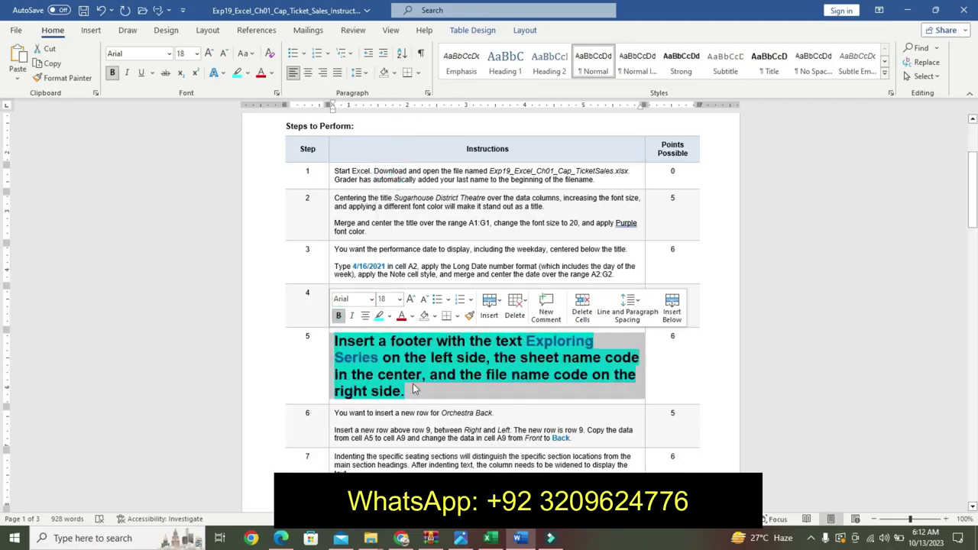
left_click(418, 360)
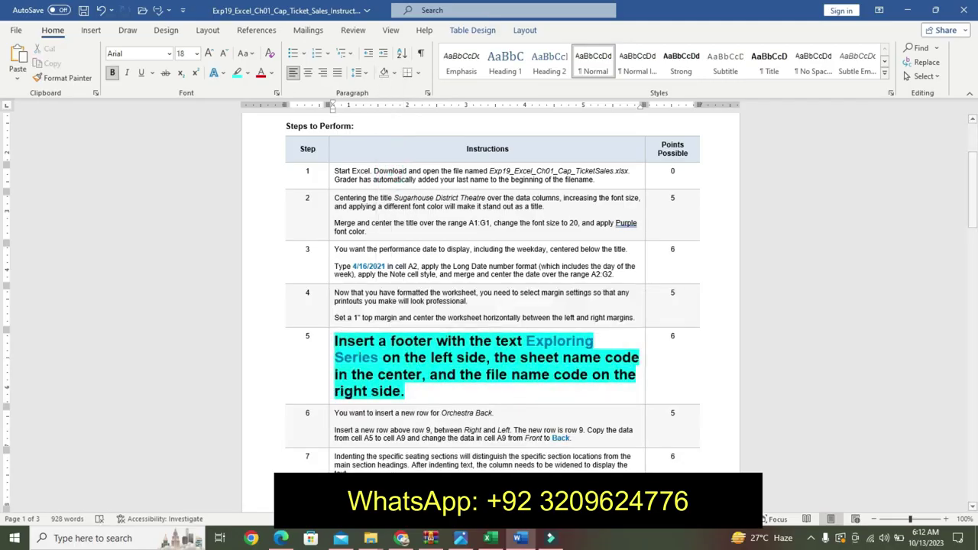
Switch to Excel and review the left, center and right sections of the worksheet's custom footer
left_click(490, 538)
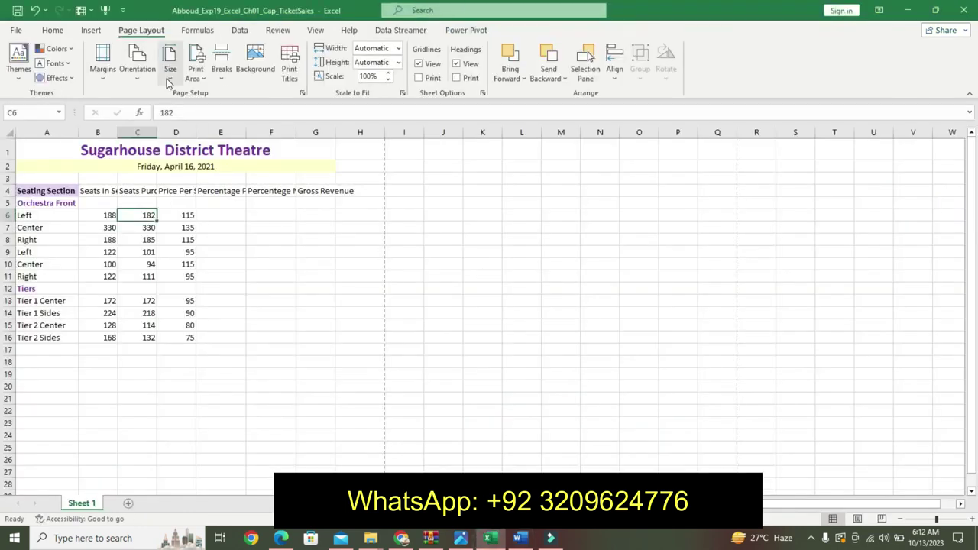
left_click(101, 69)
left_click(167, 306)
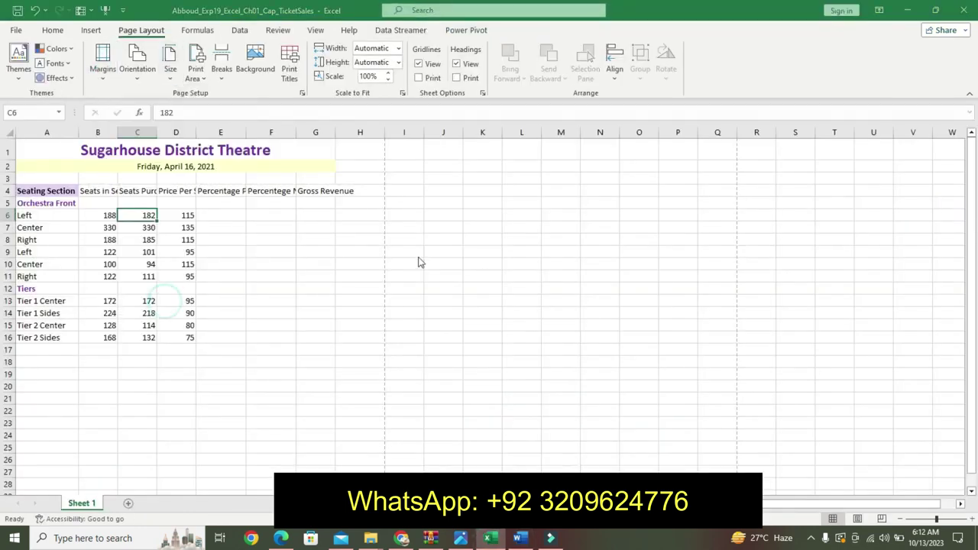
left_click(619, 178)
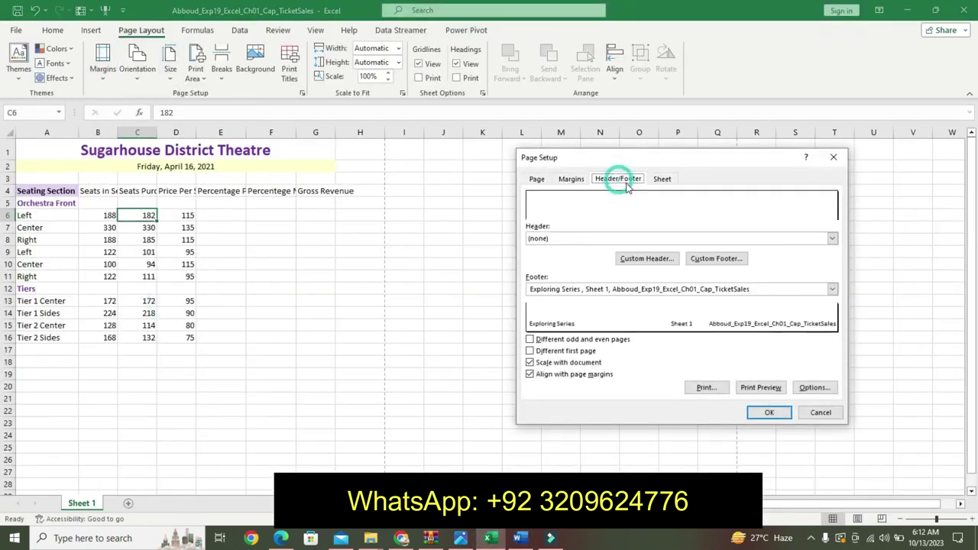
left_click(715, 260)
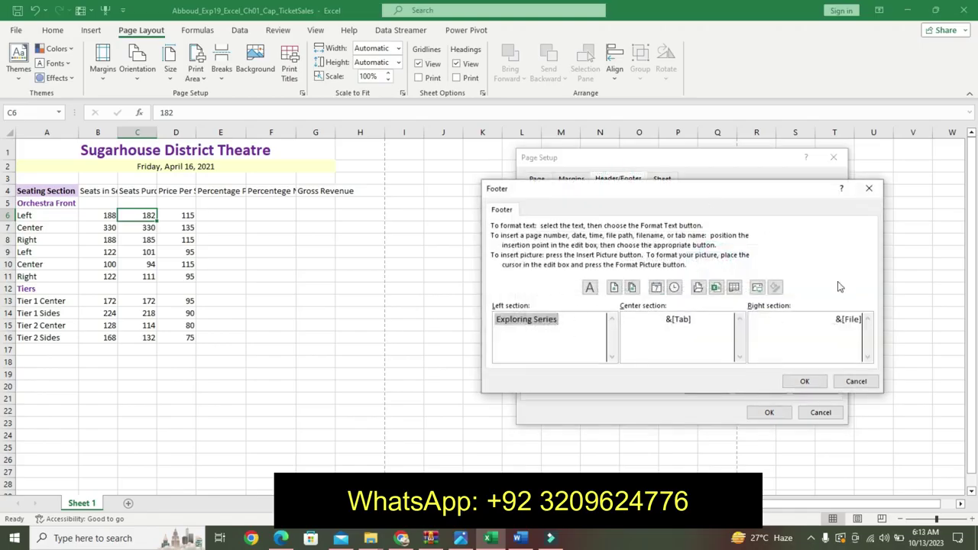
left_click(534, 350)
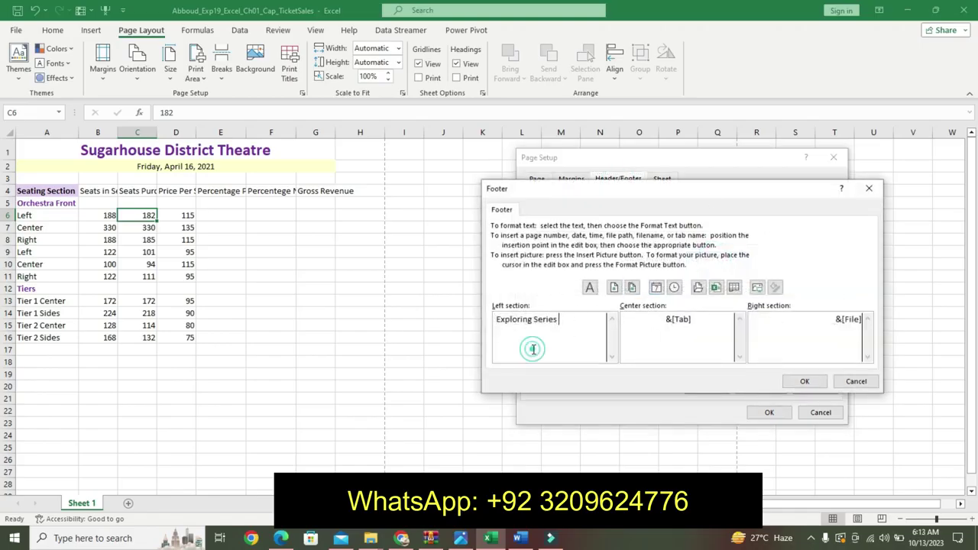
left_click(804, 382)
left_click(770, 412)
Return to the Word instructions and undo the formatting applied to the step 5 footer paragraph
left_click(520, 538)
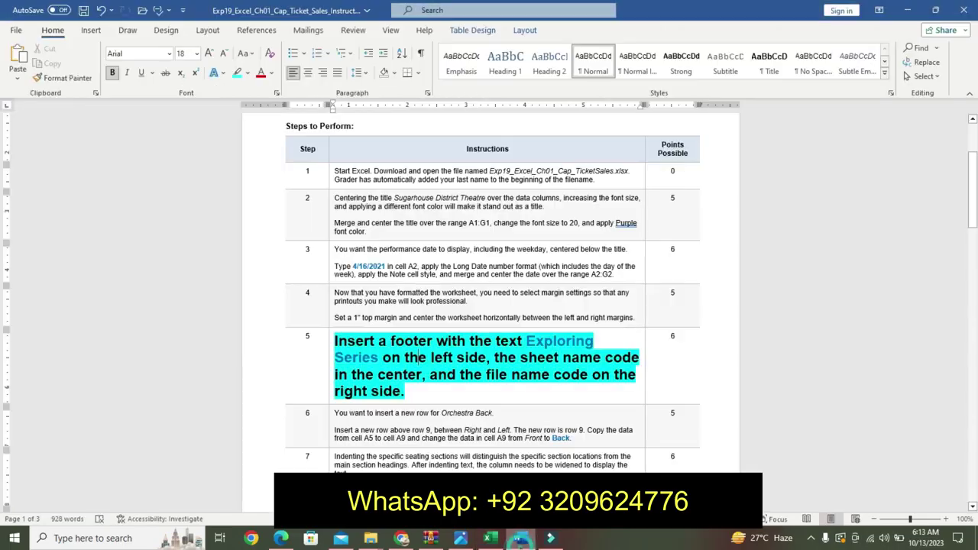
key("ctrl+z")
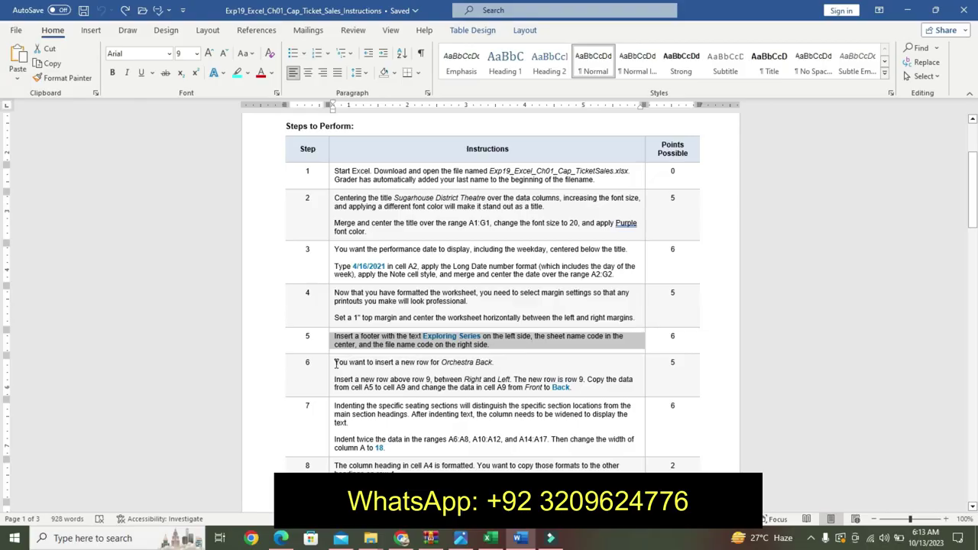
Highlight step 6's first paragraph in yellow and format its second paragraph with a turquoise highlight, size 18, and bold
left_click_drag(339, 362, 494, 361)
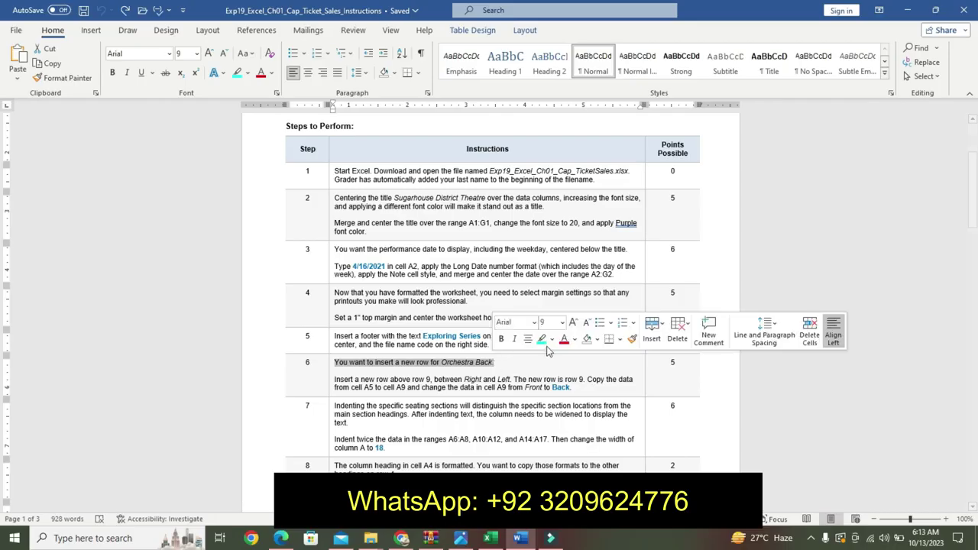
left_click(552, 339)
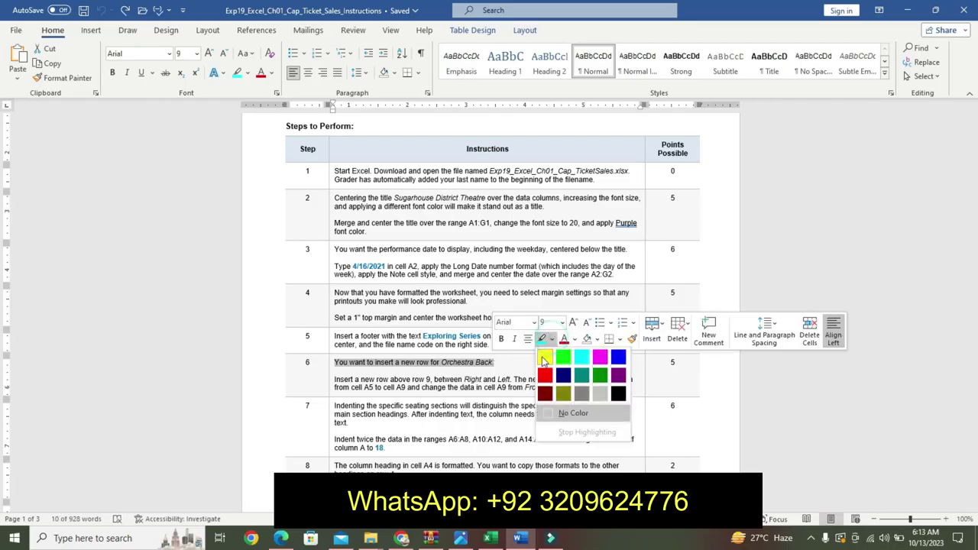
left_click(545, 359)
left_click_drag(335, 379, 569, 392)
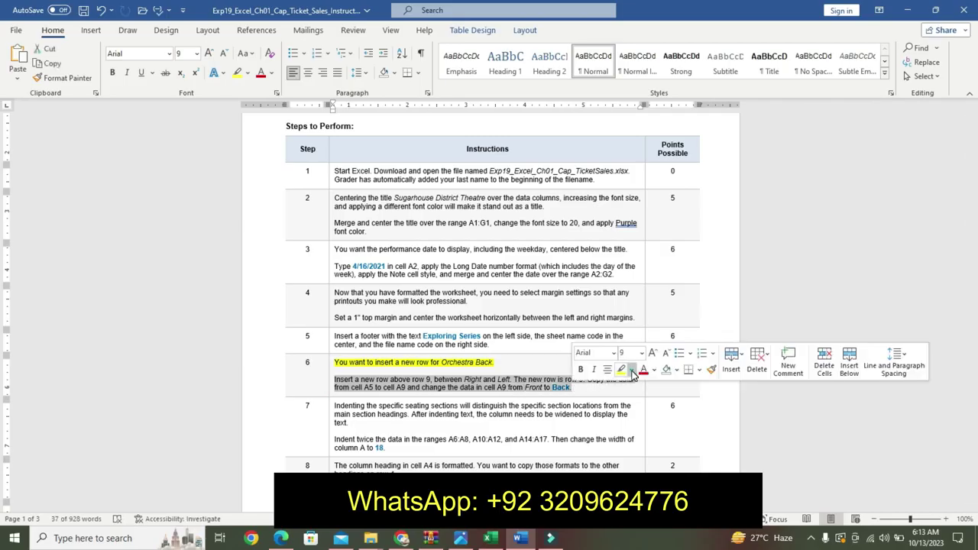
left_click(632, 370)
left_click(661, 391)
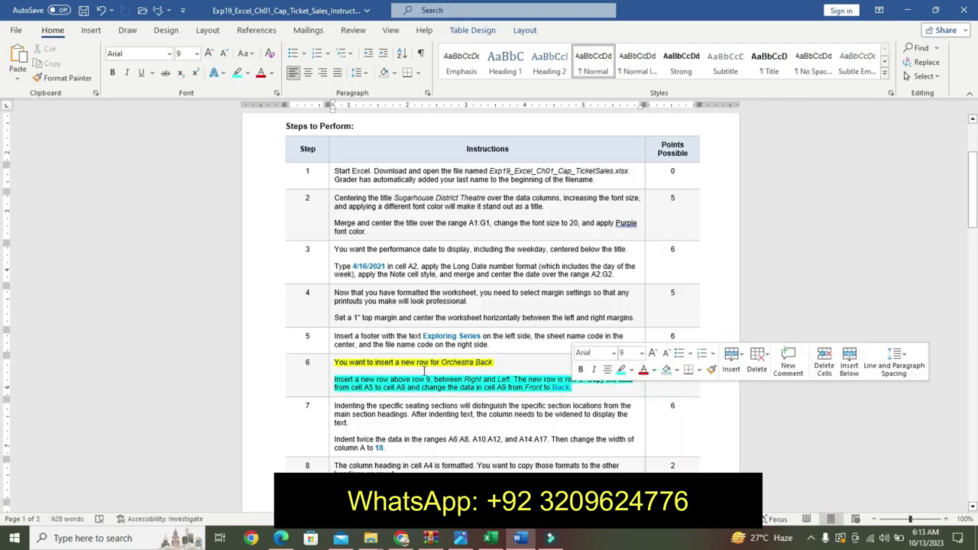
left_click_drag(335, 380, 570, 388)
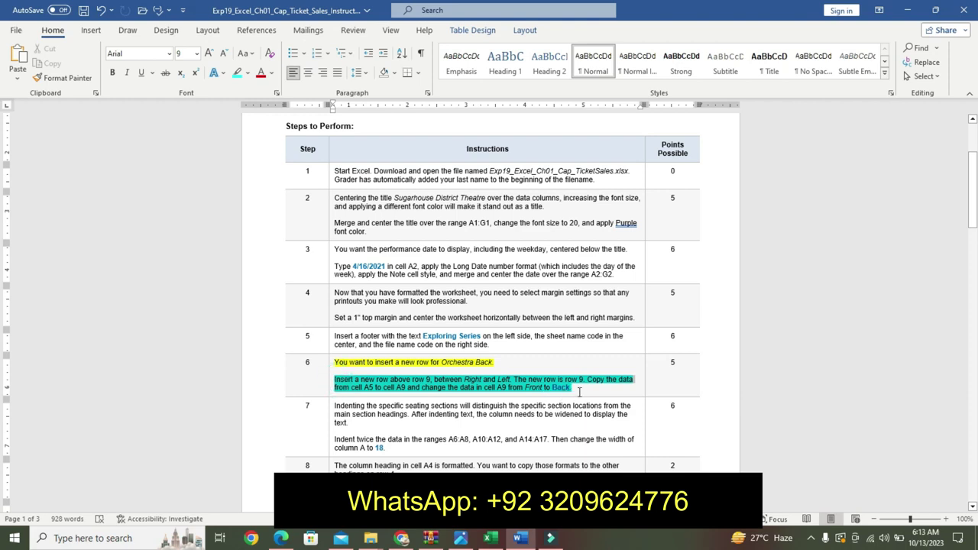
left_click(647, 355)
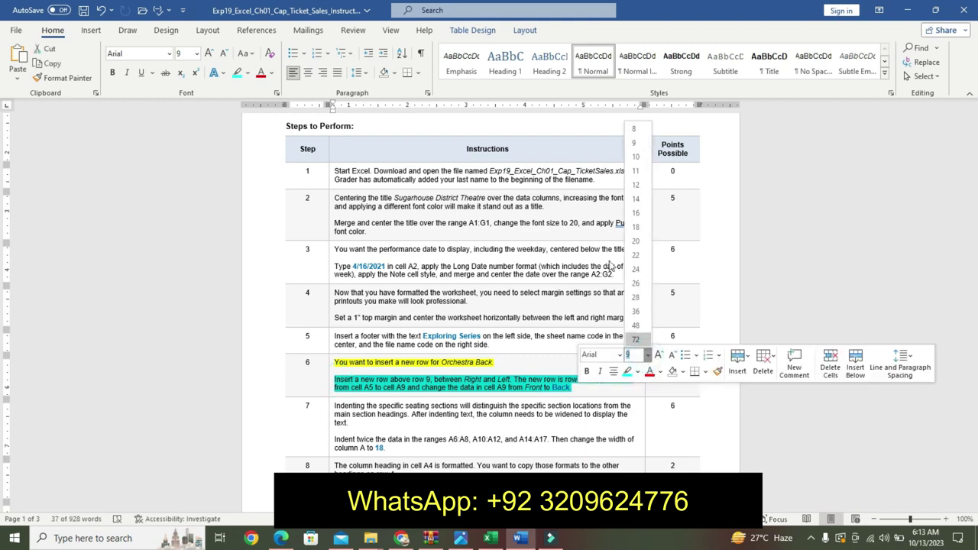
left_click(636, 227)
left_click(587, 371)
left_click(349, 392)
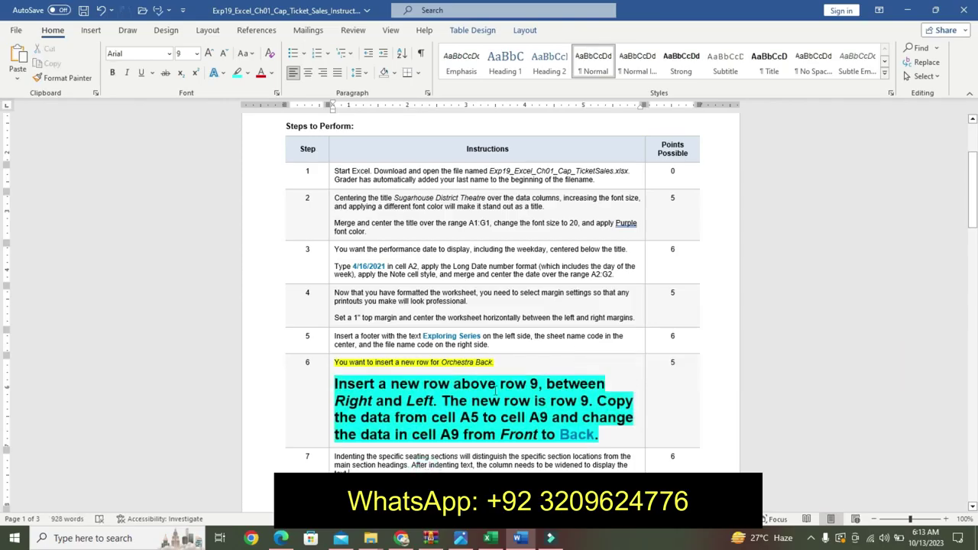
Switch to Excel and insert a new row above row 9, between Right and Left
left_click(490, 538)
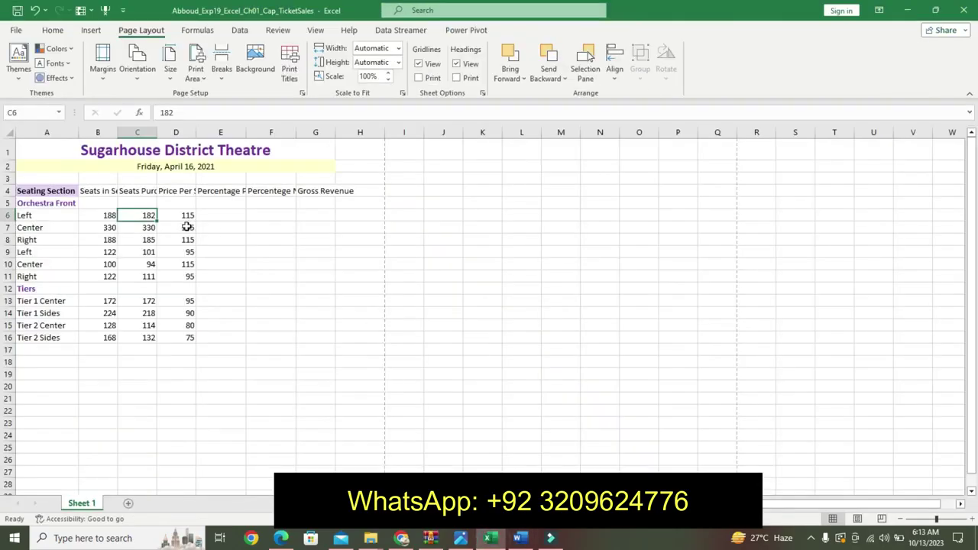
left_click(9, 252)
right_click(9, 252)
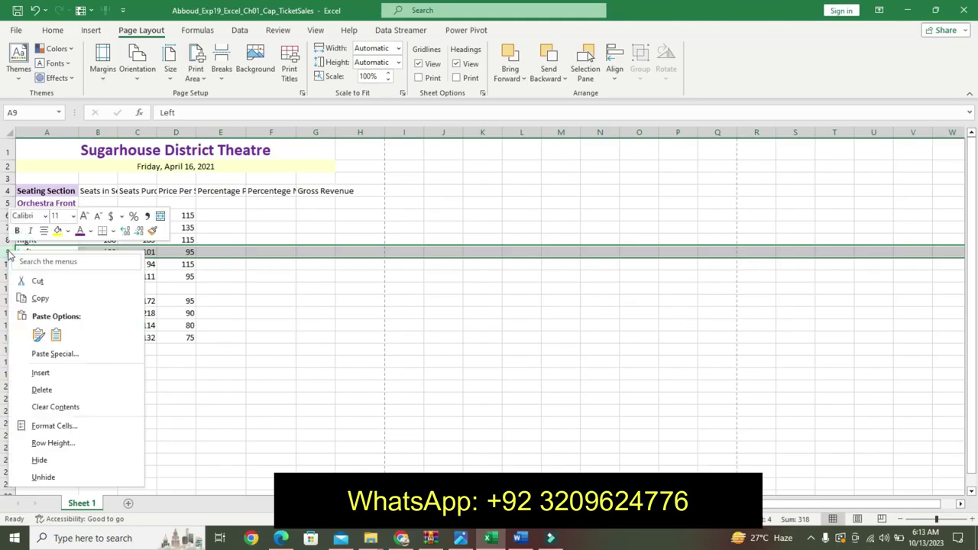
left_click(42, 373)
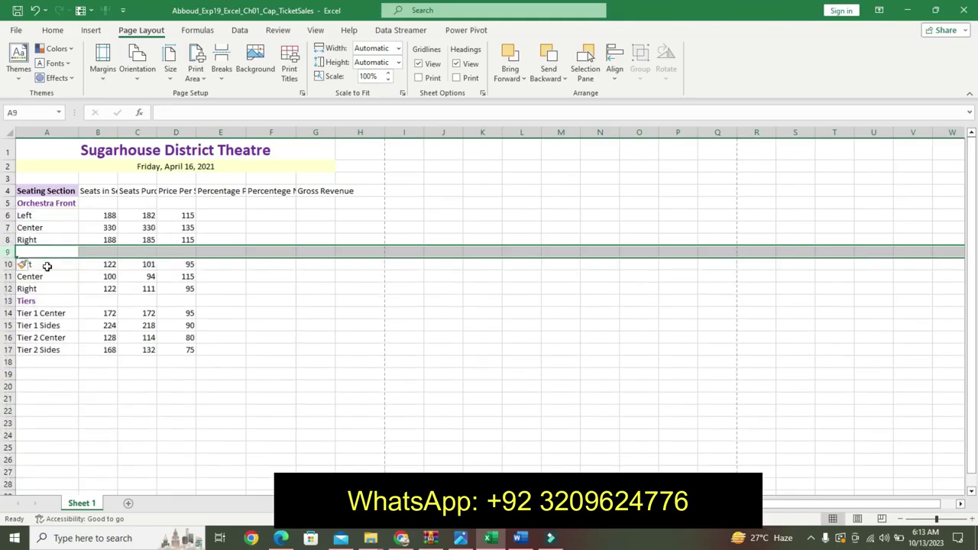
Check step 6 in the Word instructions, then copy cell A5 in Excel and paste it into cell A9
left_click(520, 538)
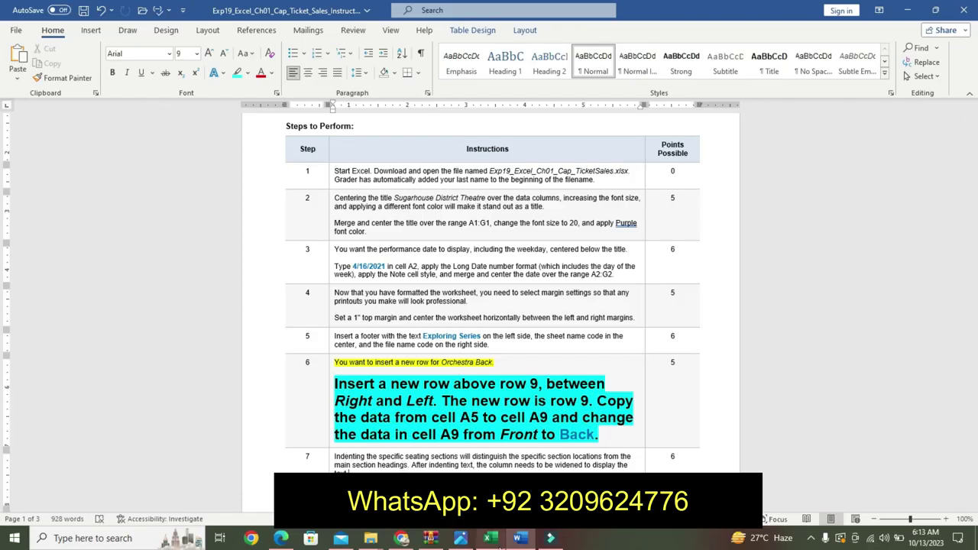
left_click(492, 542)
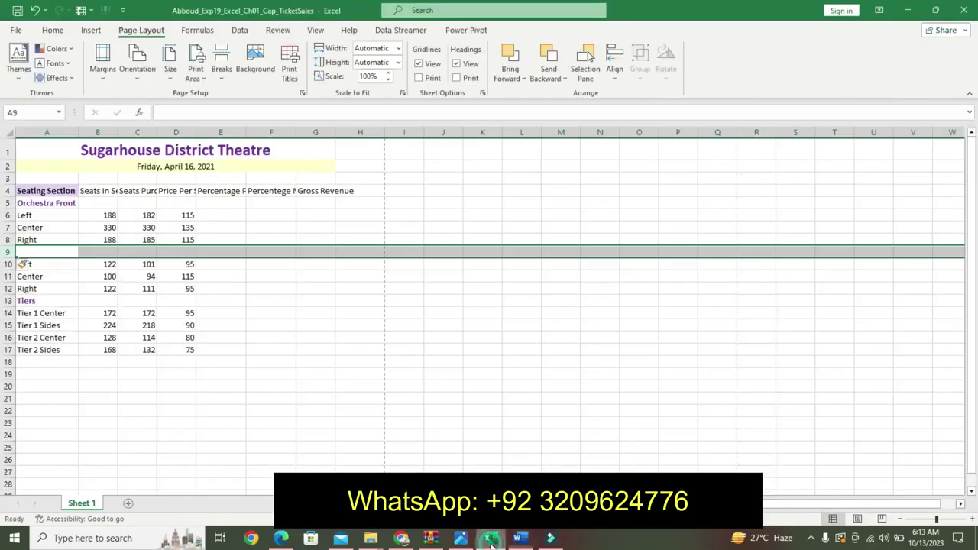
left_click(55, 202)
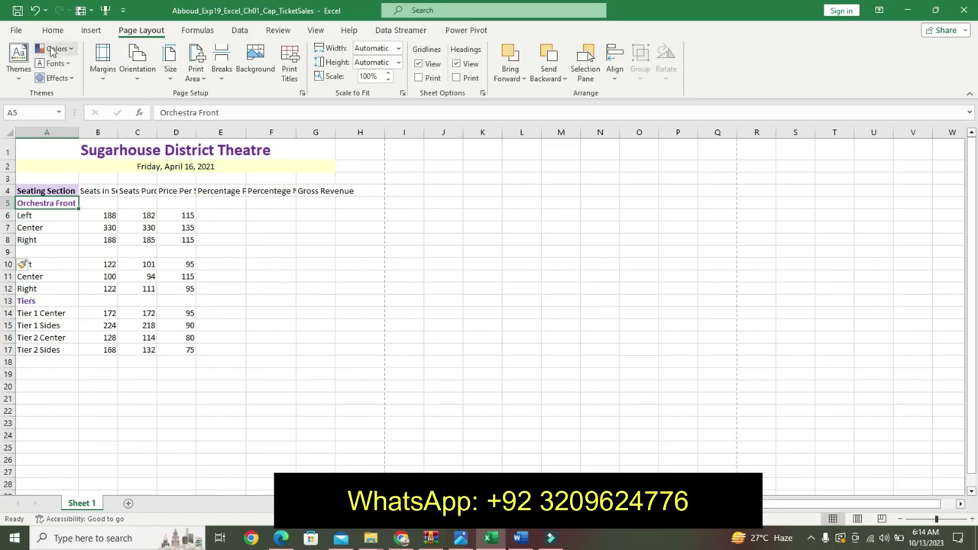
left_click(53, 29)
left_click(47, 63)
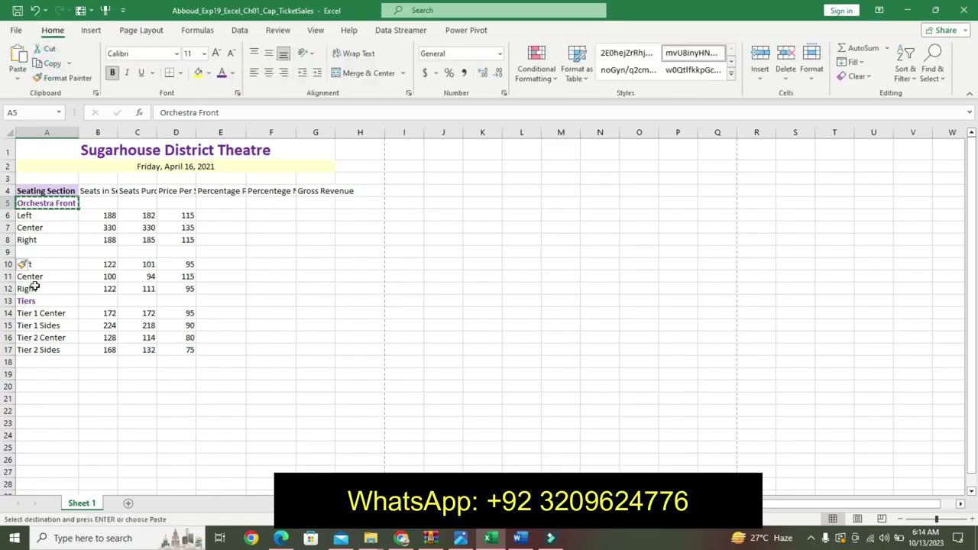
left_click(35, 252)
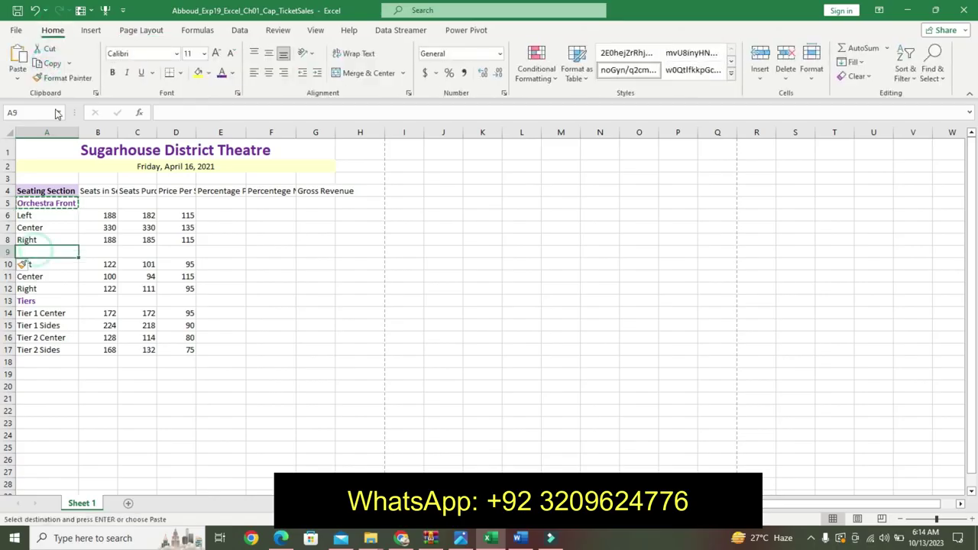
left_click(17, 60)
key("Escape")
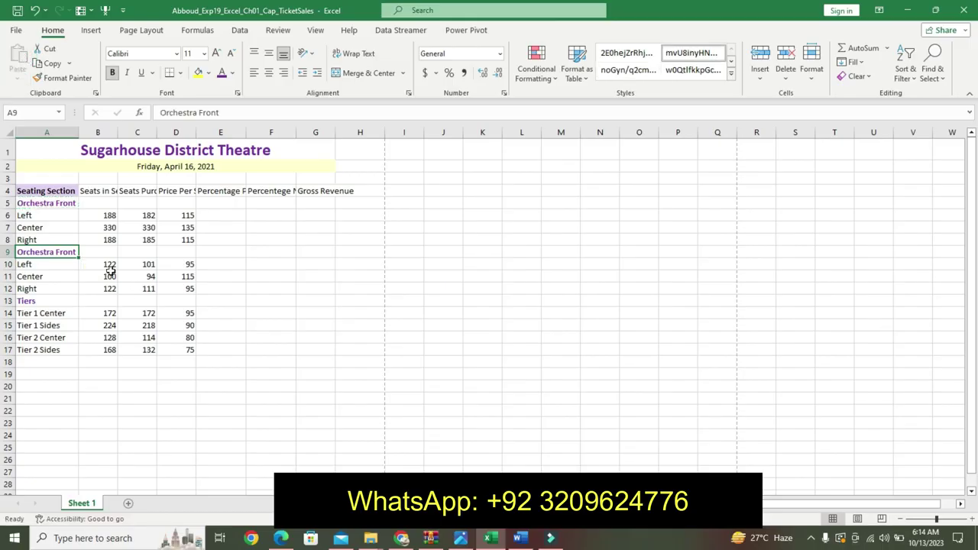
Check the replacement wording in Word and change the text in Excel cell A9 to "Orchestra Back"
left_click(520, 538)
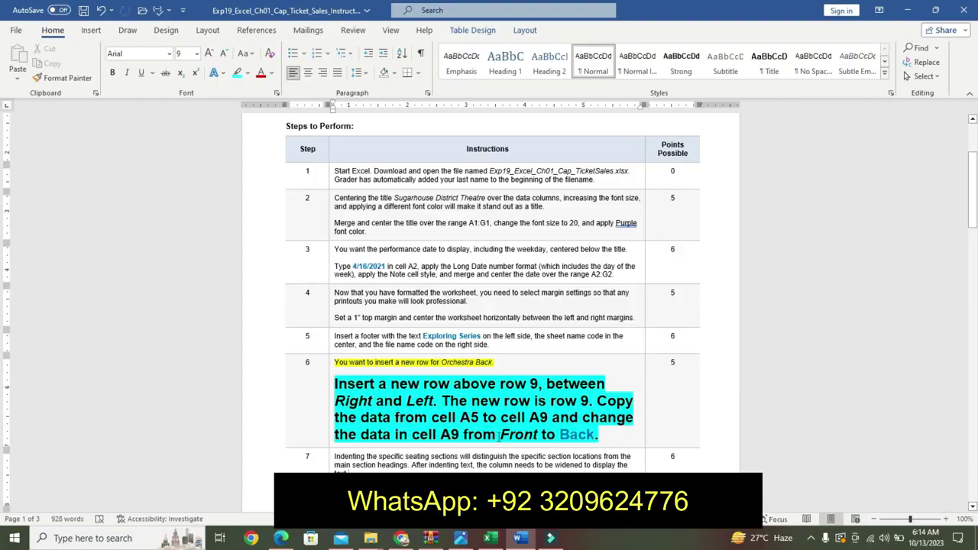
left_click(490, 538)
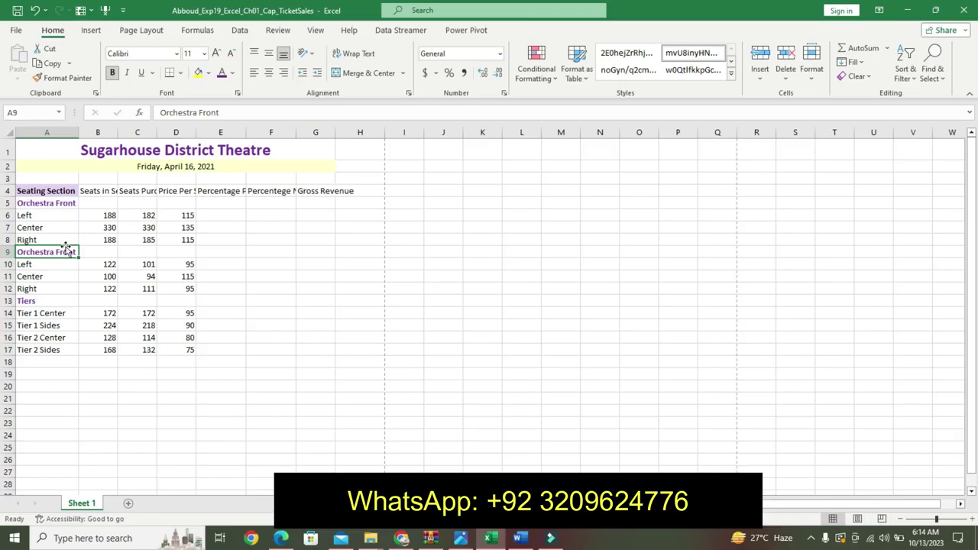
left_click(241, 112)
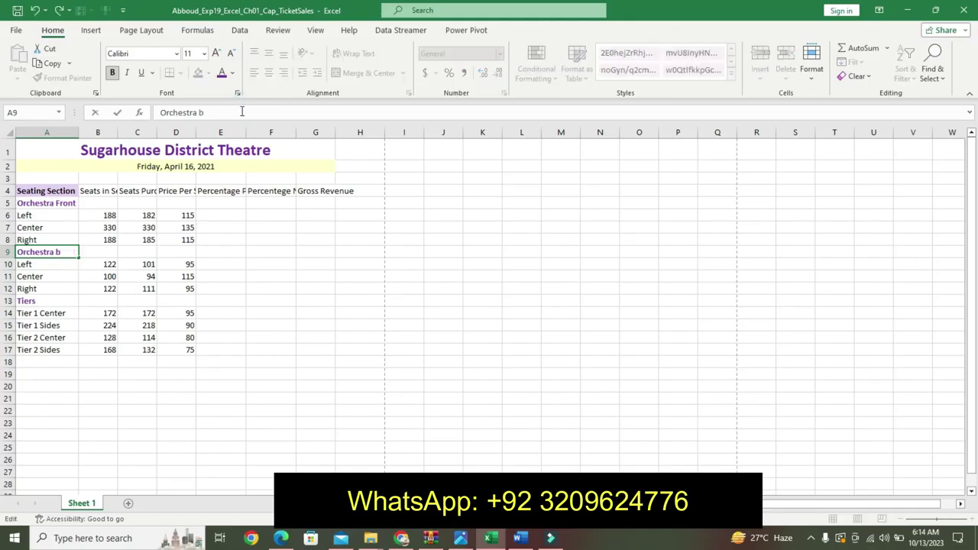
left_click(520, 538)
left_click(492, 540)
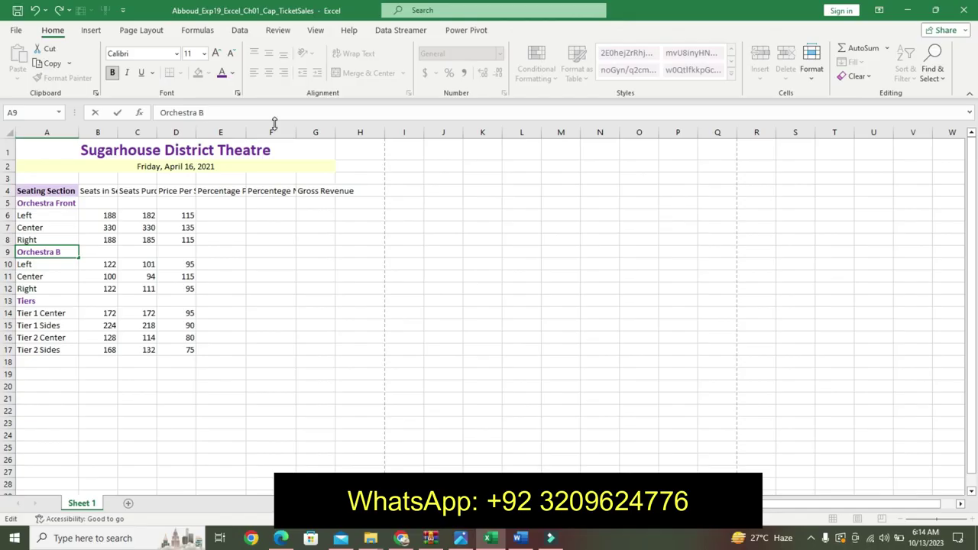
key("Return")
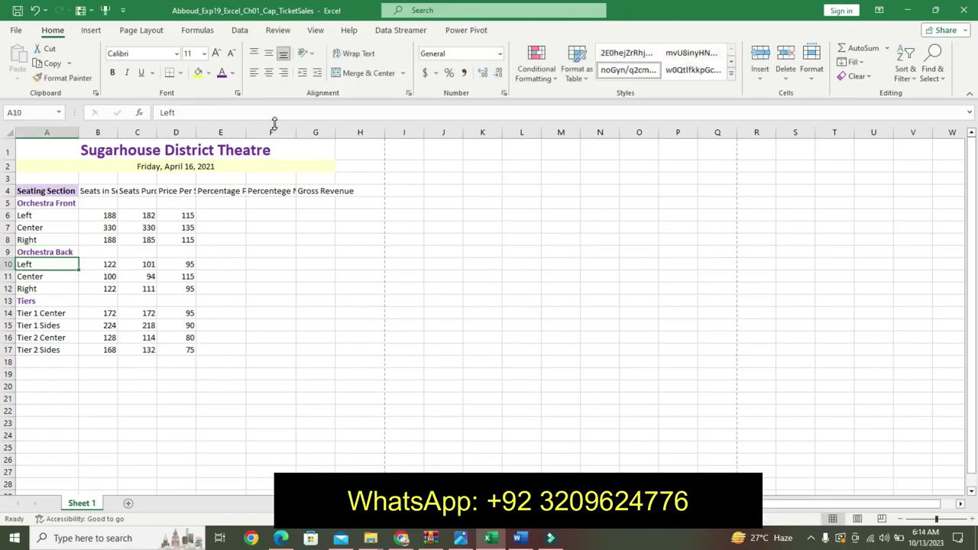
Return to the Word instructions and undo the formatting applied to the step 6 paragraphs
left_click(520, 538)
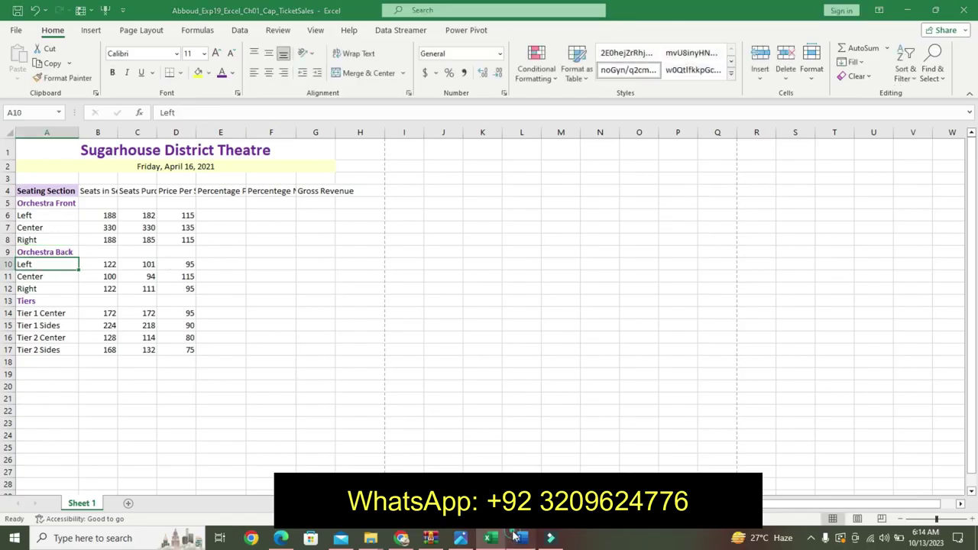
key("ctrl+z")
key("ctrl+z")
key("ctrl+z")
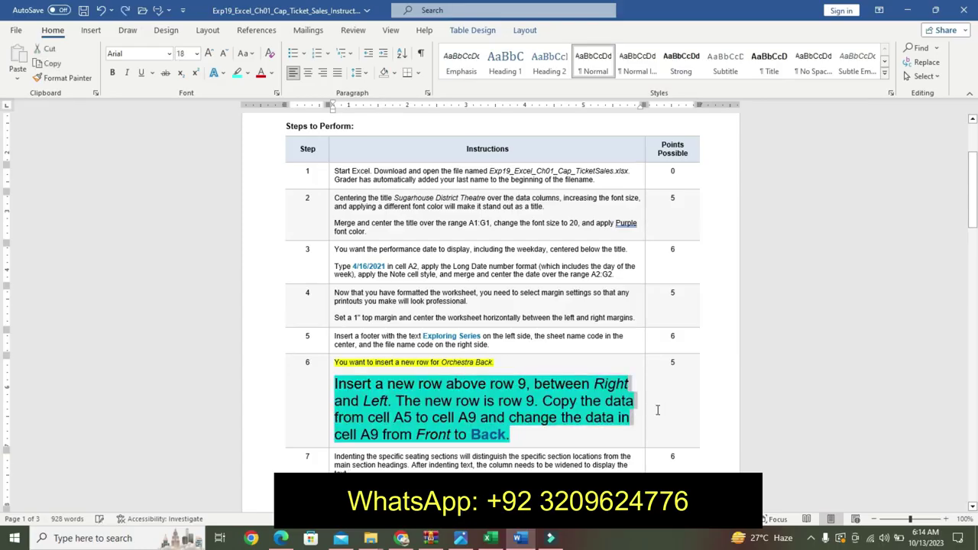
Highlight the first paragraph of step 7, about indenting the seating sections, in yellow
left_click_drag(973, 215, 973, 220)
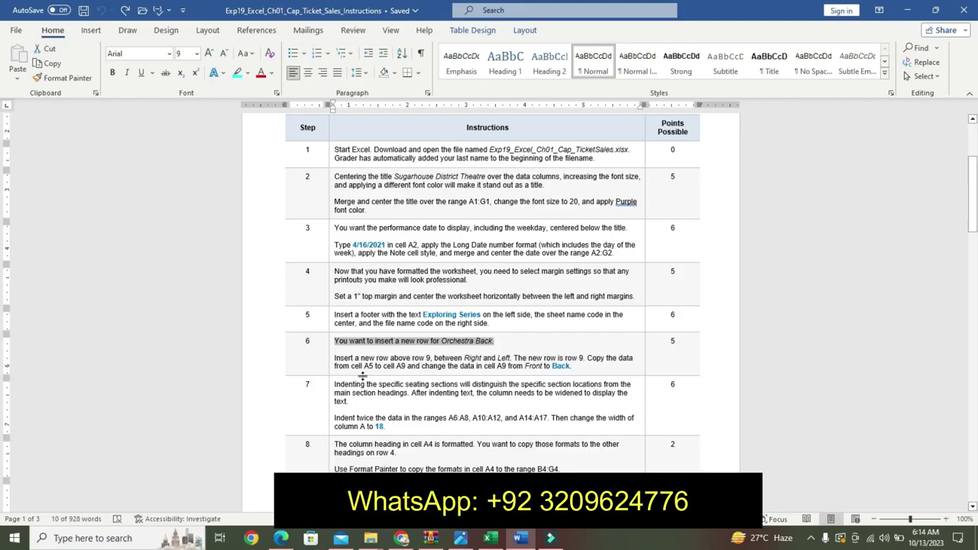
left_click_drag(337, 385, 350, 402)
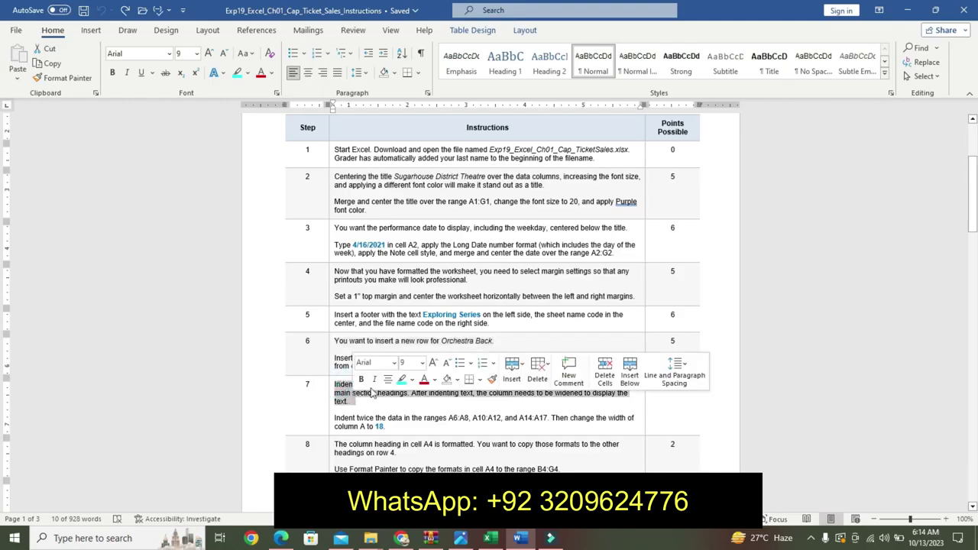
left_click(411, 379)
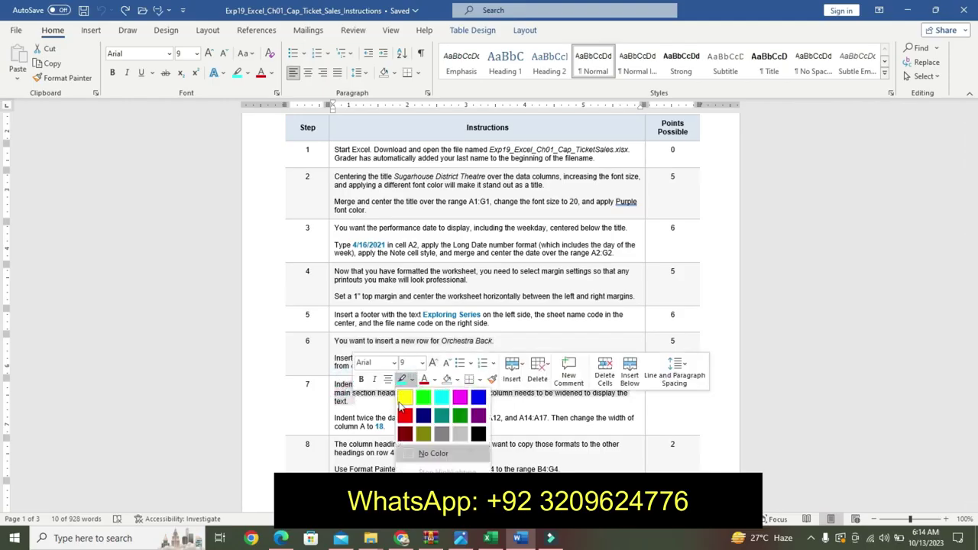
left_click(400, 397)
Format the second paragraph of step 7 in size 16, bold, with a turquoise highlight
left_click_drag(337, 422, 393, 427)
left_click(338, 419)
left_click(461, 389)
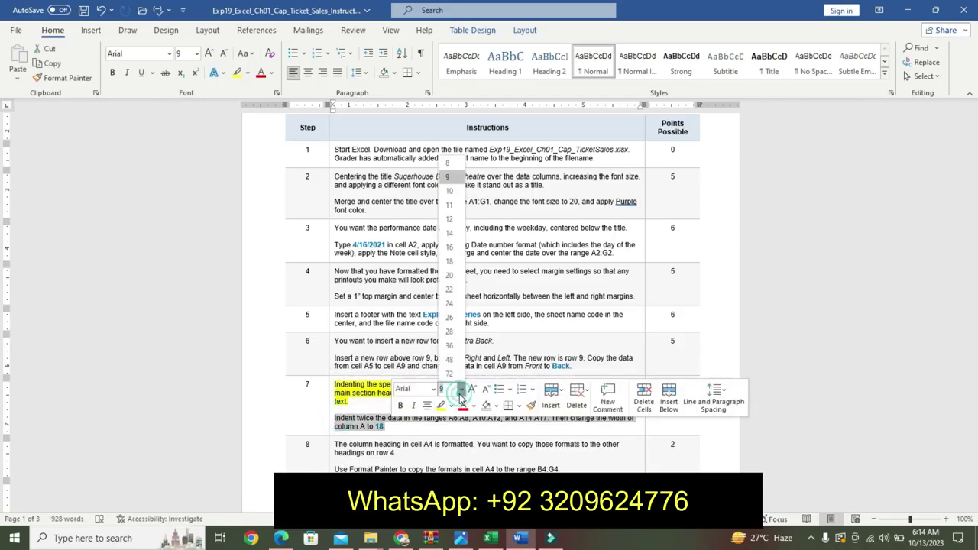
left_click(451, 247)
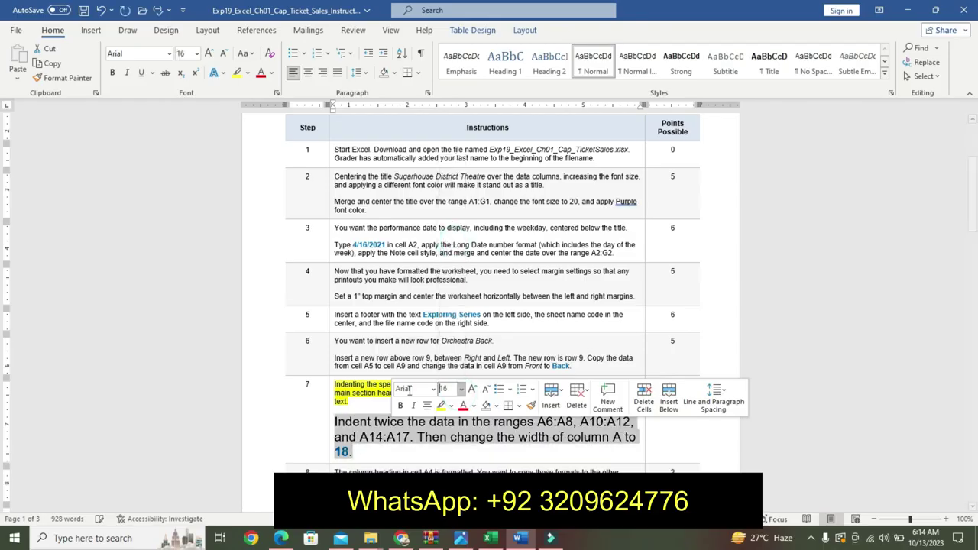
left_click(400, 405)
left_click(451, 405)
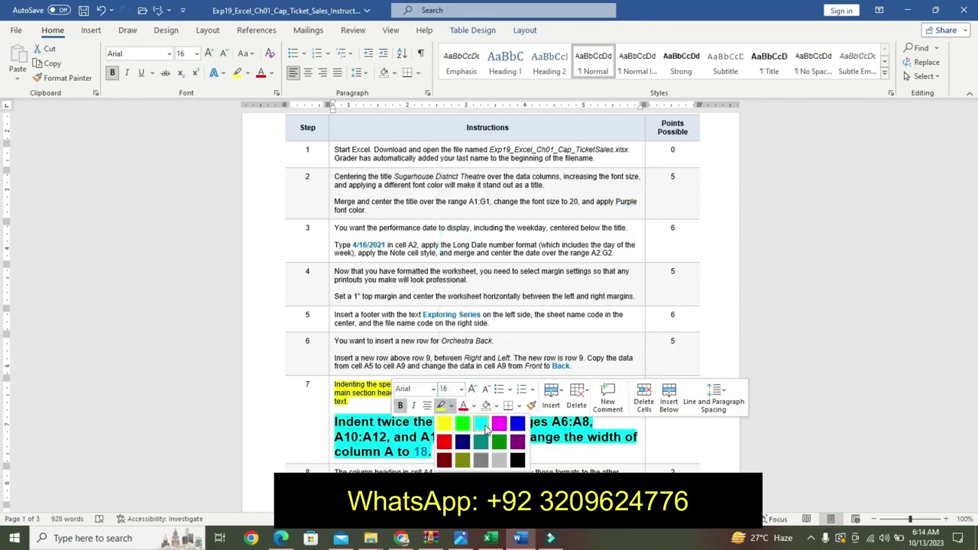
left_click(481, 423)
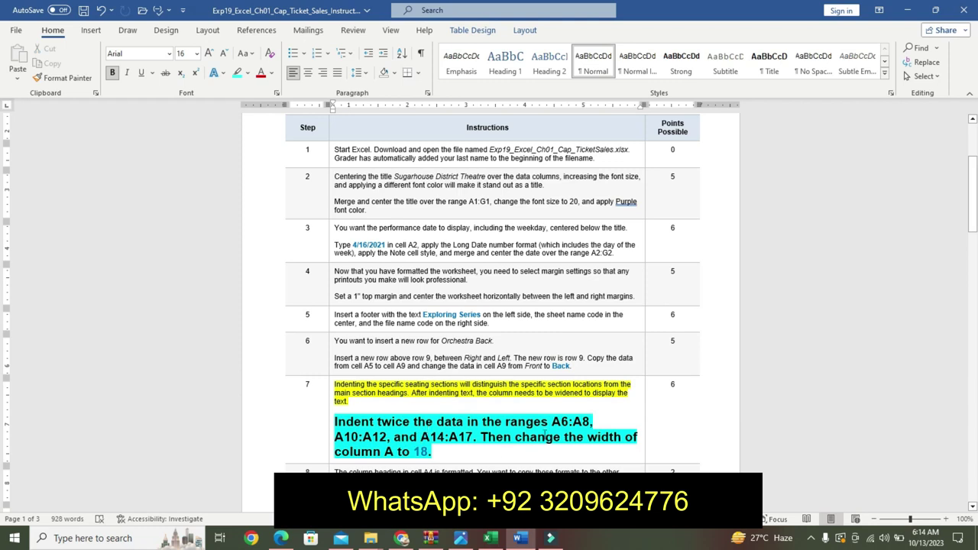
Mark the range A6:A8 in step 7, then switch to Excel and indent cells A6:A8 twice
left_click_drag(554, 422, 590, 423)
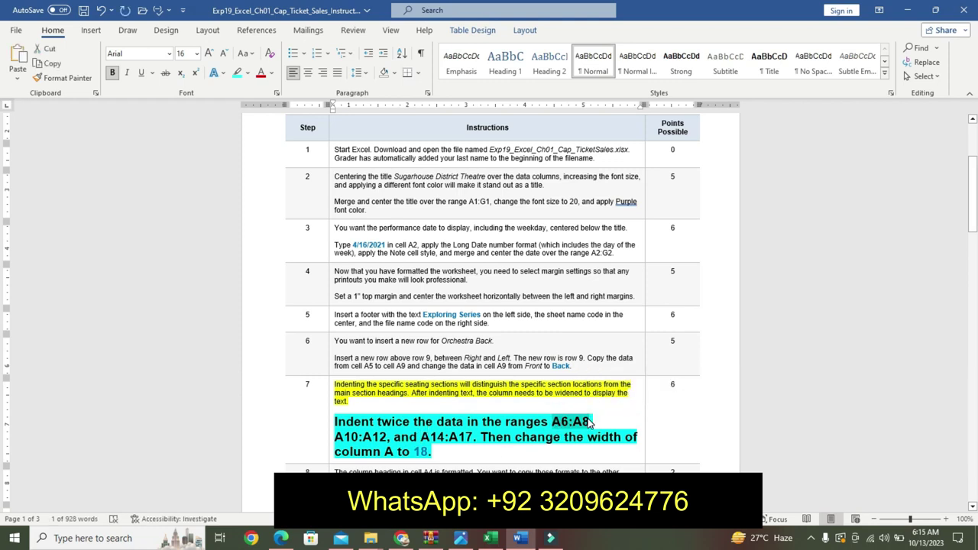
left_click(490, 538)
left_click(34, 113)
key("BackSpace")
key("Return")
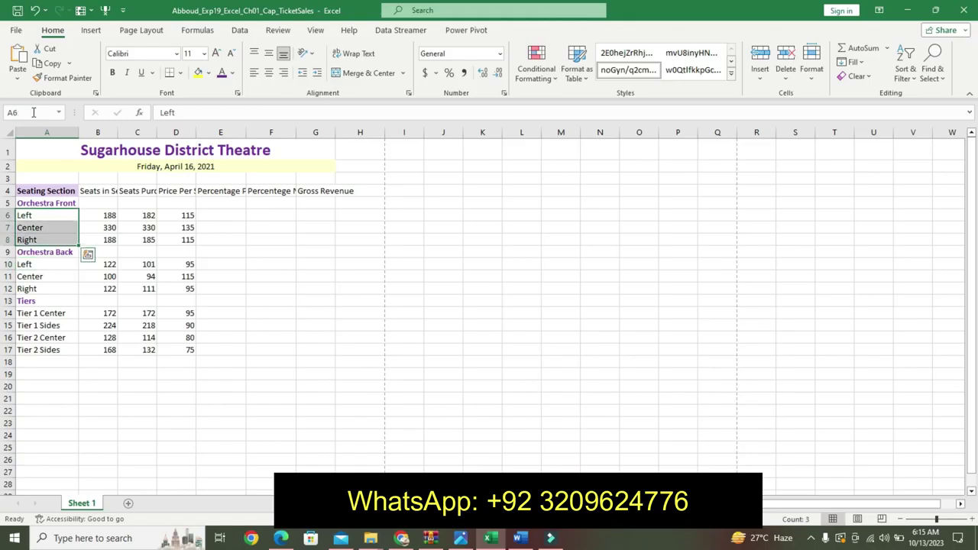
left_click(317, 72)
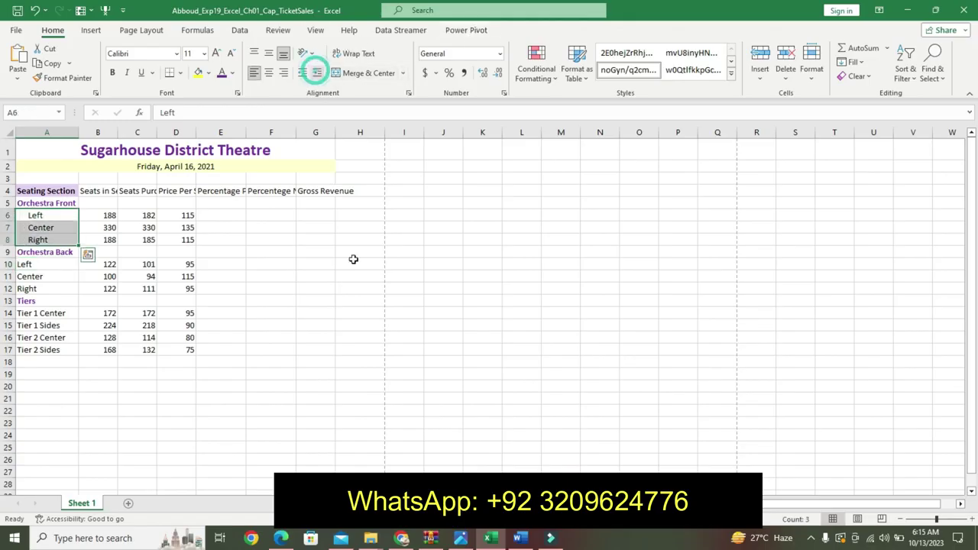
Check the second range of step 7 in Word, then indent cells A10:A12 twice in Excel
left_click(519, 538)
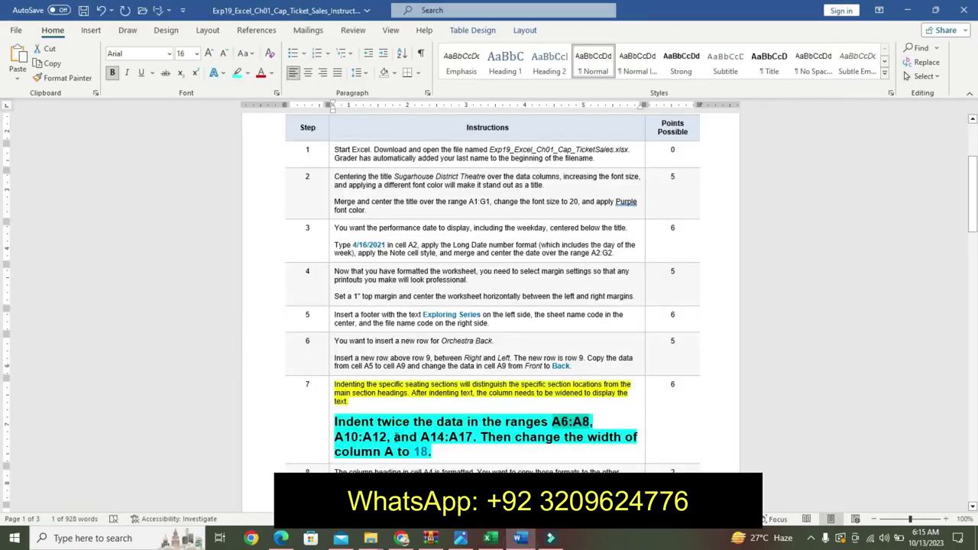
left_click_drag(335, 437, 387, 442)
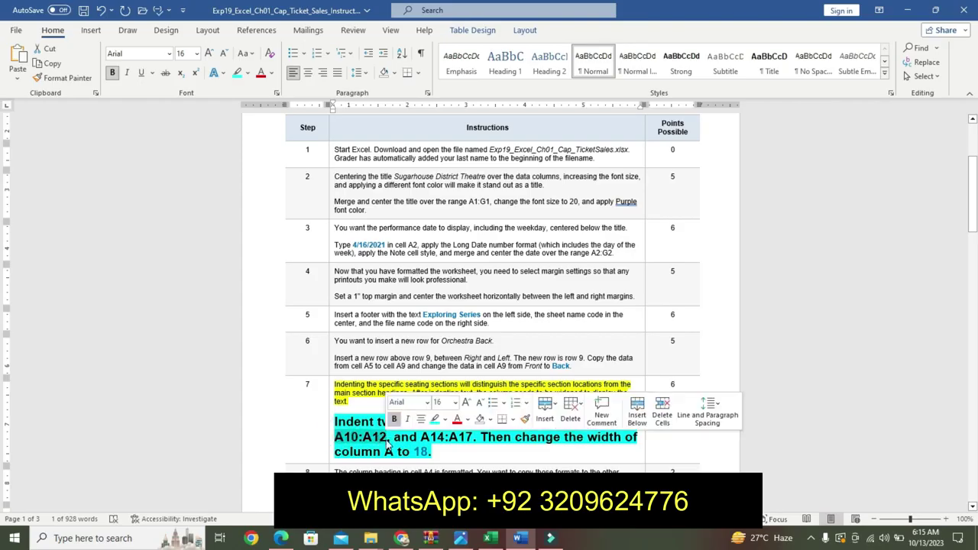
left_click(490, 538)
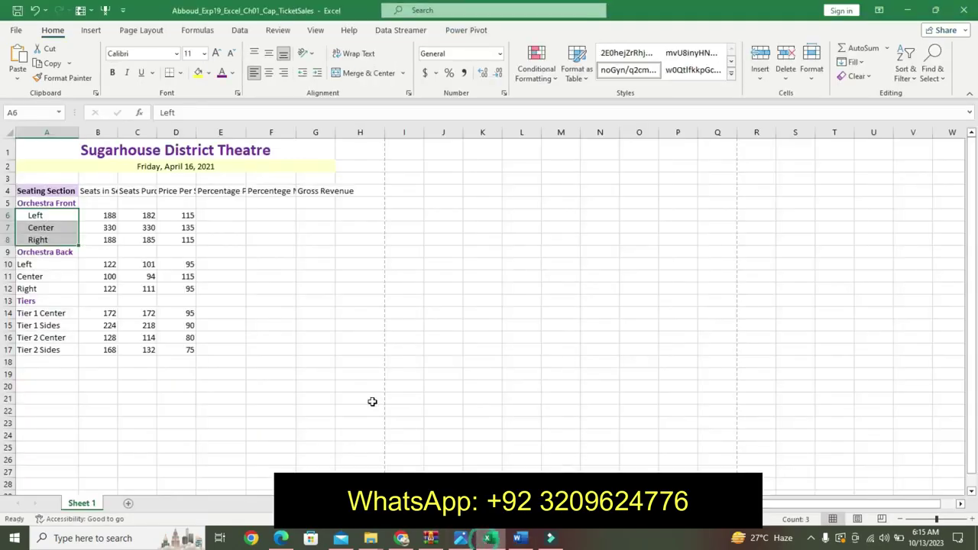
left_click(34, 111)
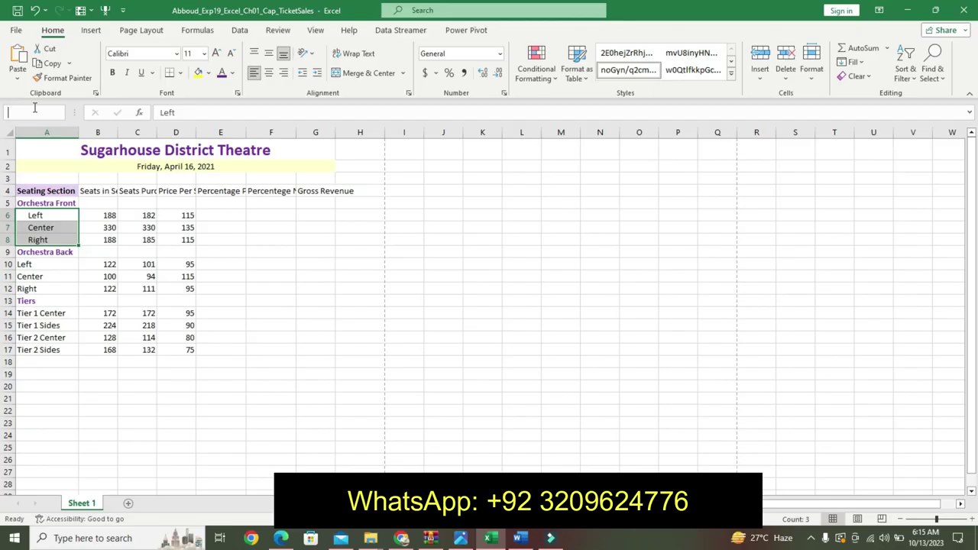
key("Return")
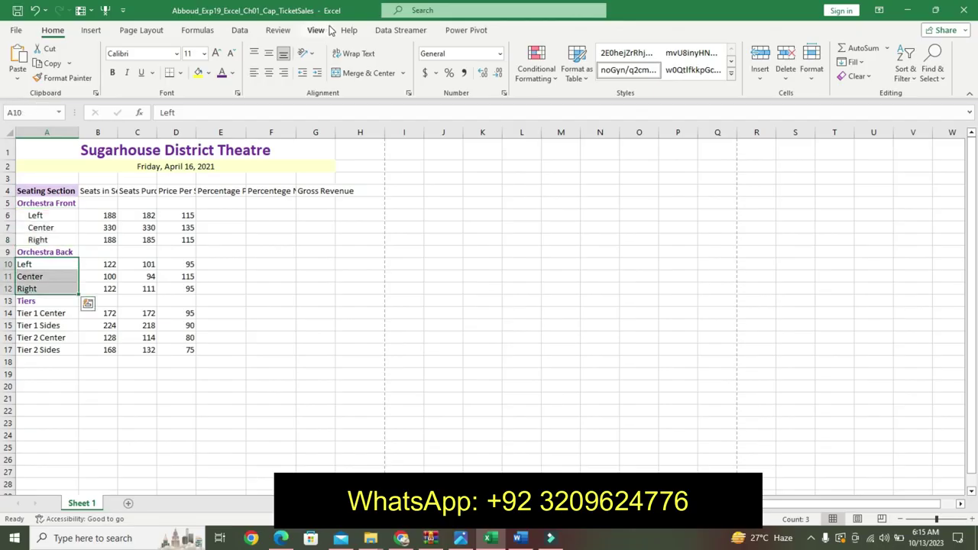
left_click(317, 73)
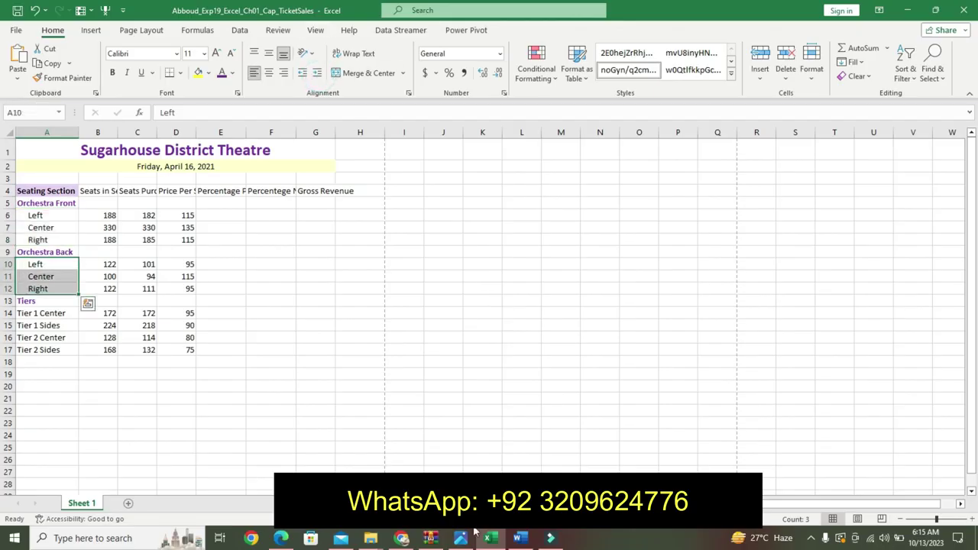
Check the third range of step 7 in Word, then indent cells A14:A17 twice in Excel
left_click(520, 538)
left_click_drag(420, 437, 471, 441)
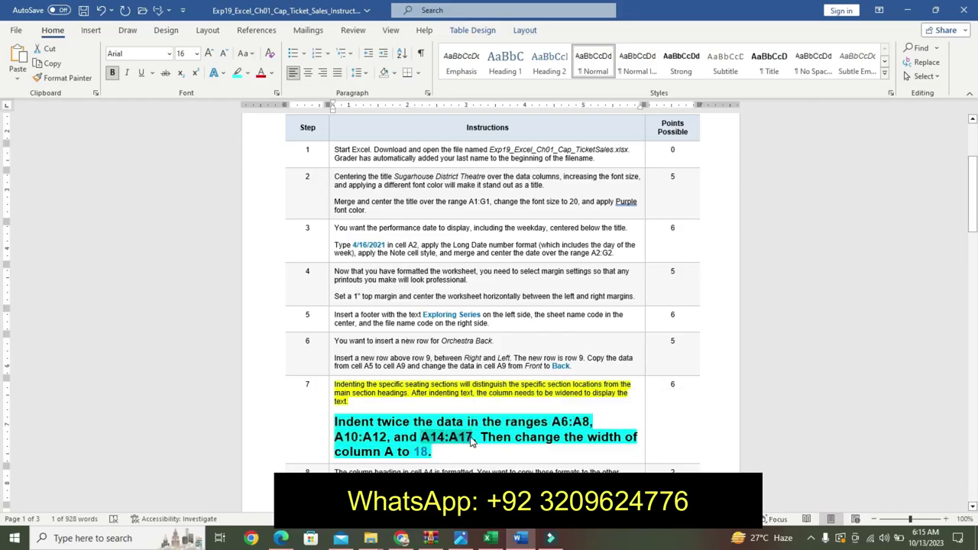
left_click(490, 538)
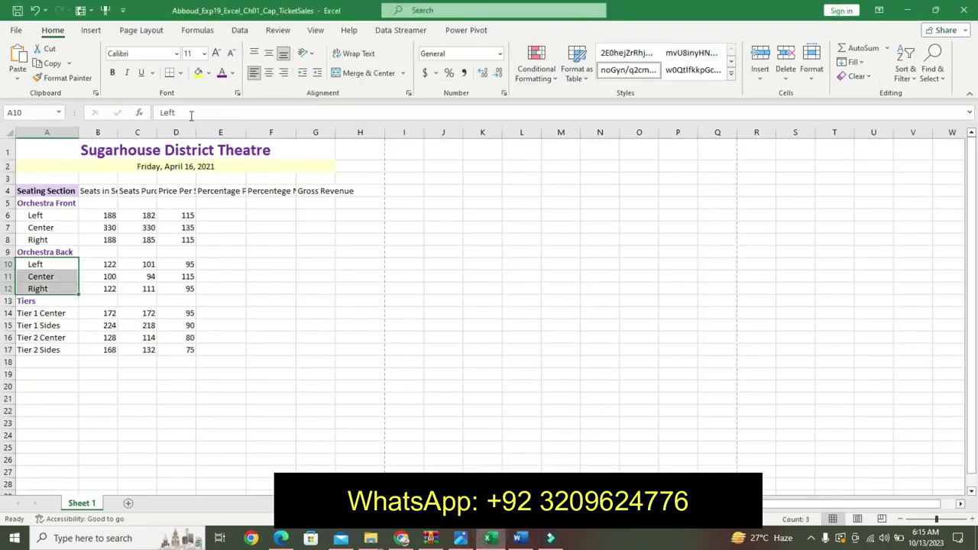
left_click(41, 113)
key("BackSpace")
type("A14:A17")
key("Return")
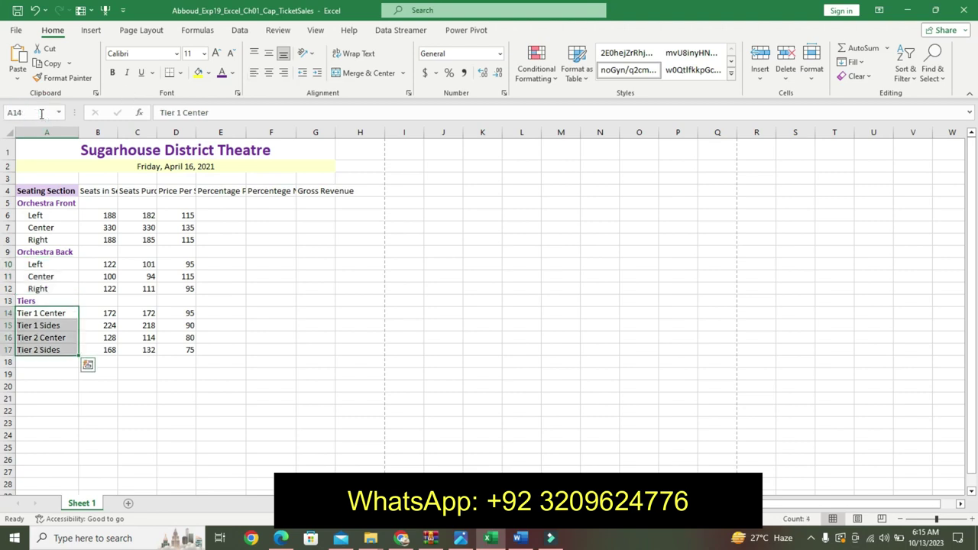
left_click(314, 73)
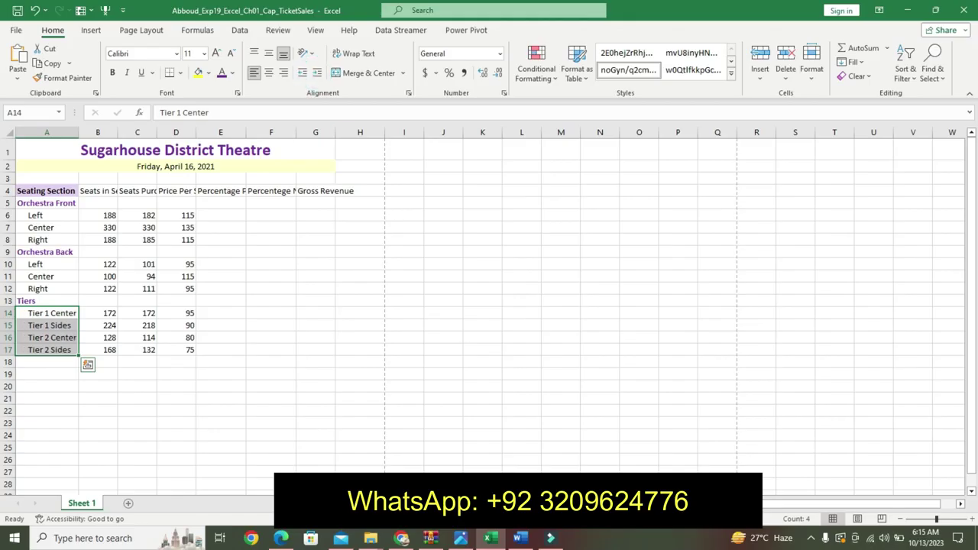
Check the required column width in Word, then set the width of column A to 18 in Excel
left_click(519, 538)
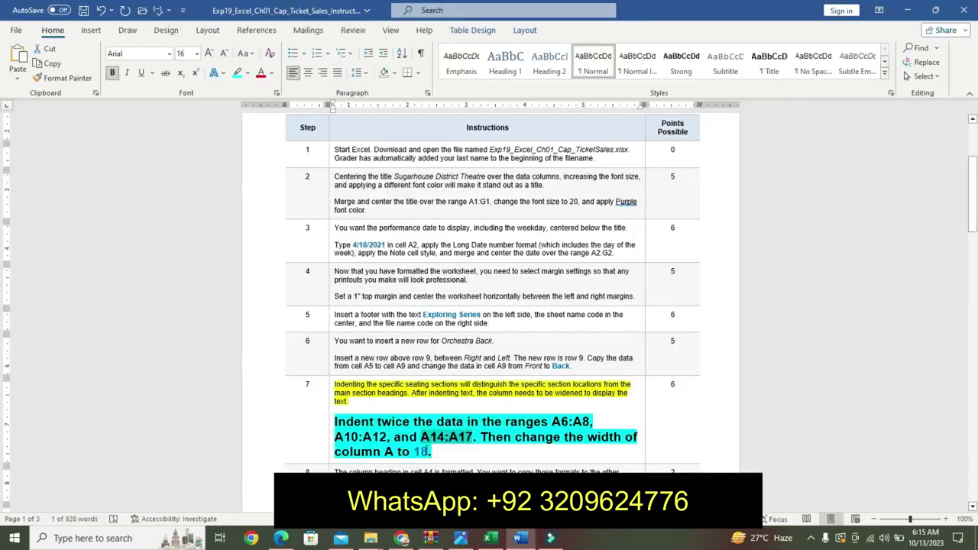
double_click(420, 451)
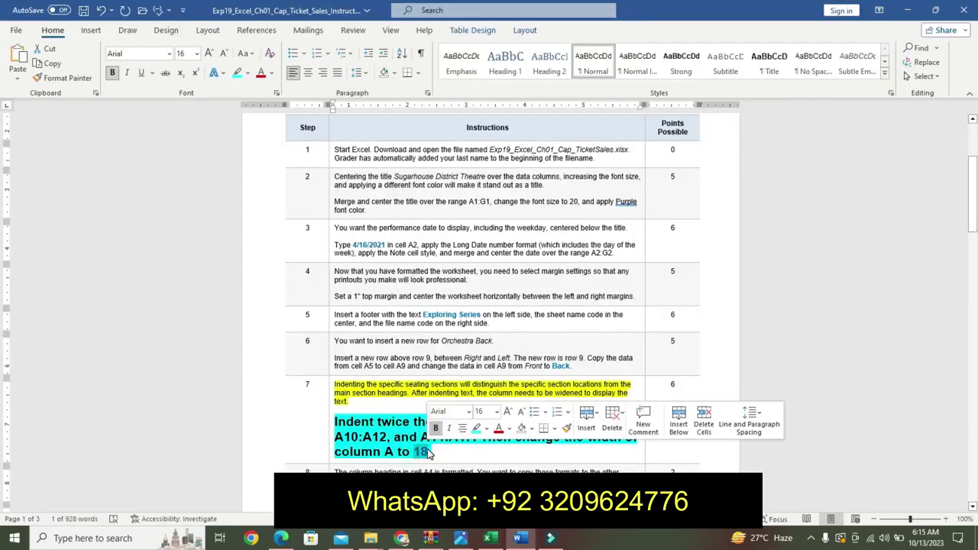
left_click(490, 538)
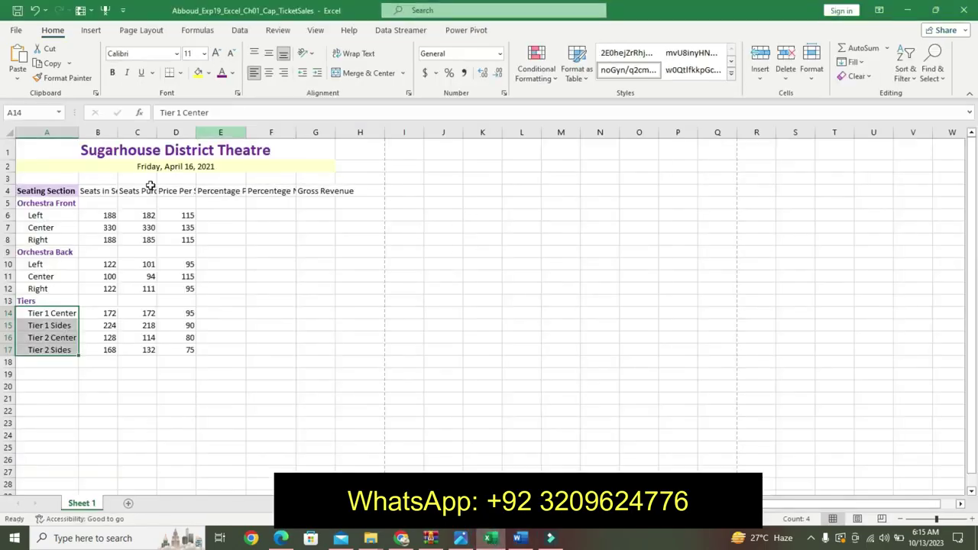
left_click(46, 132)
right_click(68, 149)
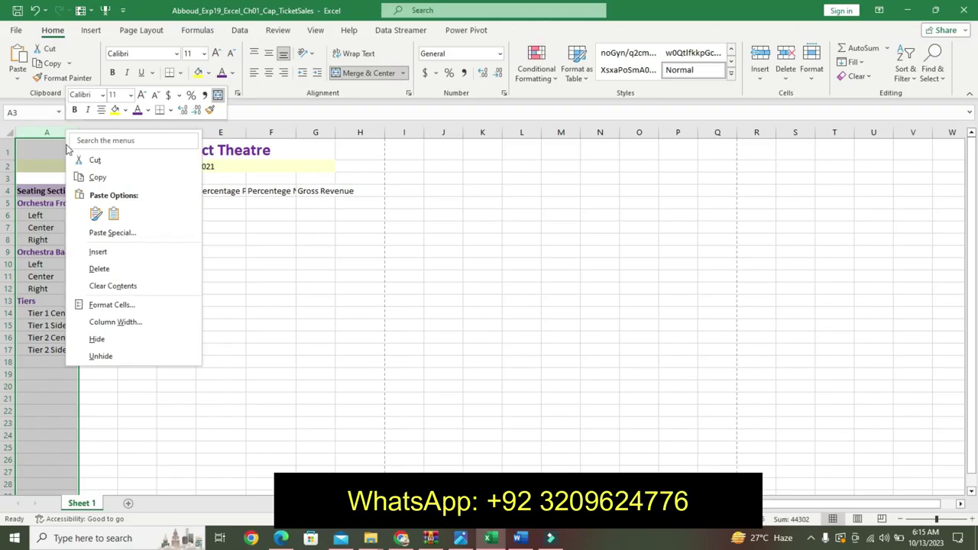
left_click(127, 324)
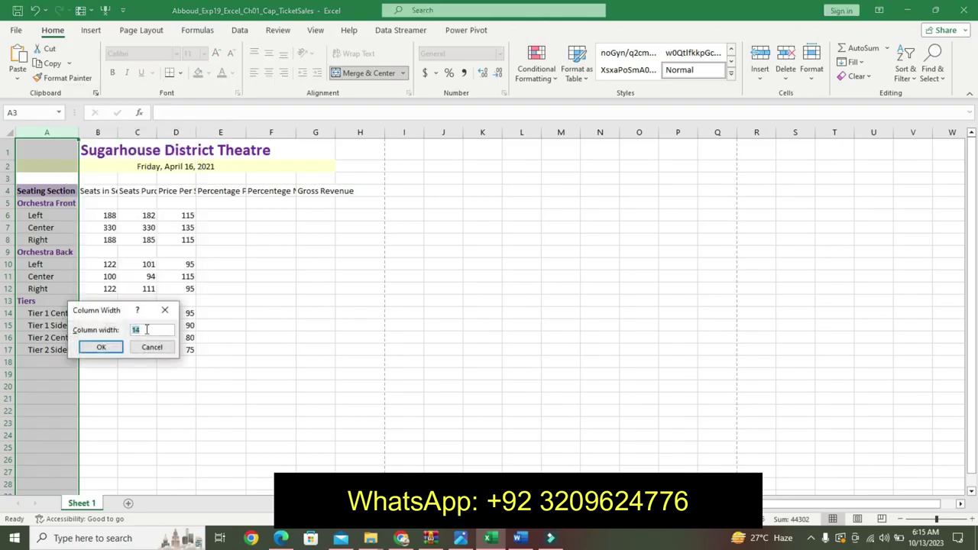
left_click(101, 347)
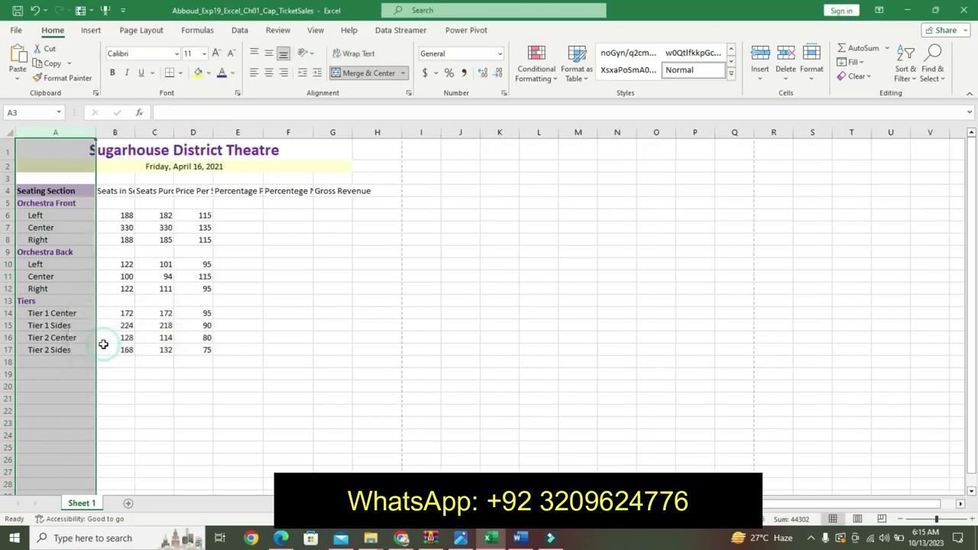
Return to the Word instructions and undo the formatting applied to the step 7 paragraphs
left_click(520, 538)
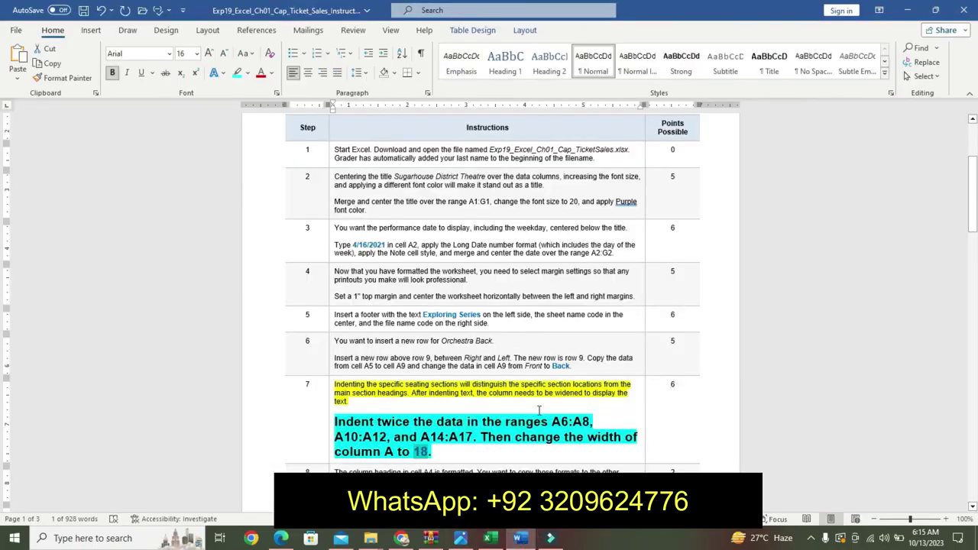
key("ctrl+z")
key("ctrl+z")
key("ctrl+z")
key("ctrl+z")
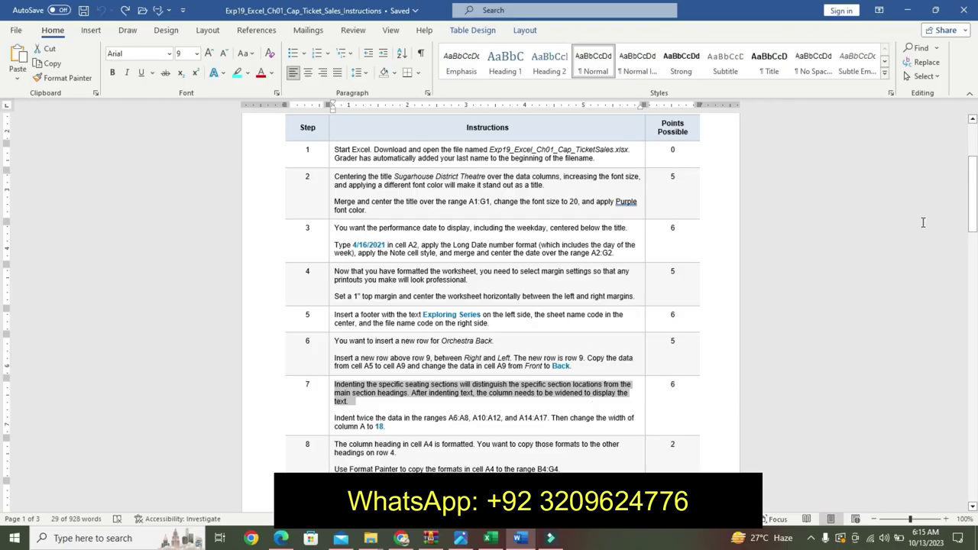
Highlight the first paragraph of step 8, about the column heading in cell A4, in yellow
scroll(637, 309, "down", 1)
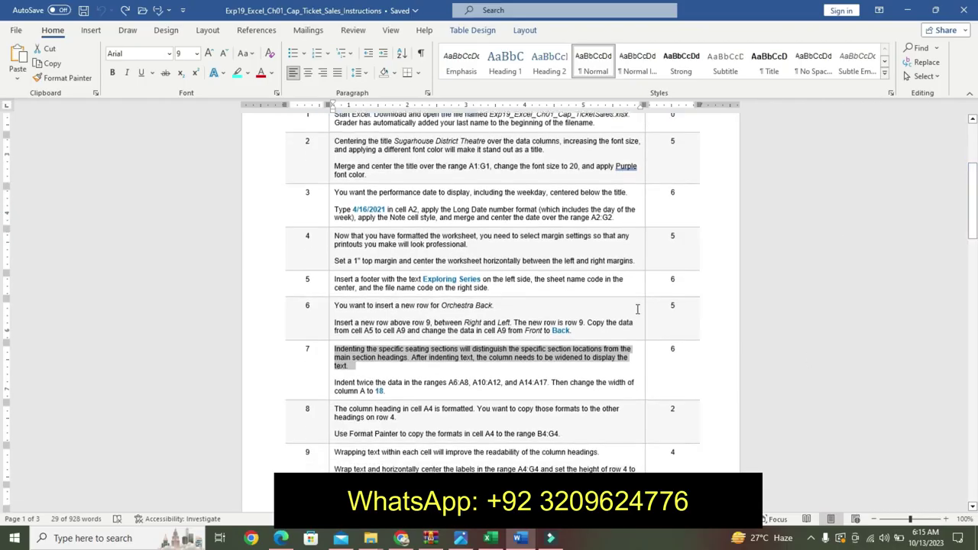
left_click_drag(335, 411, 397, 425)
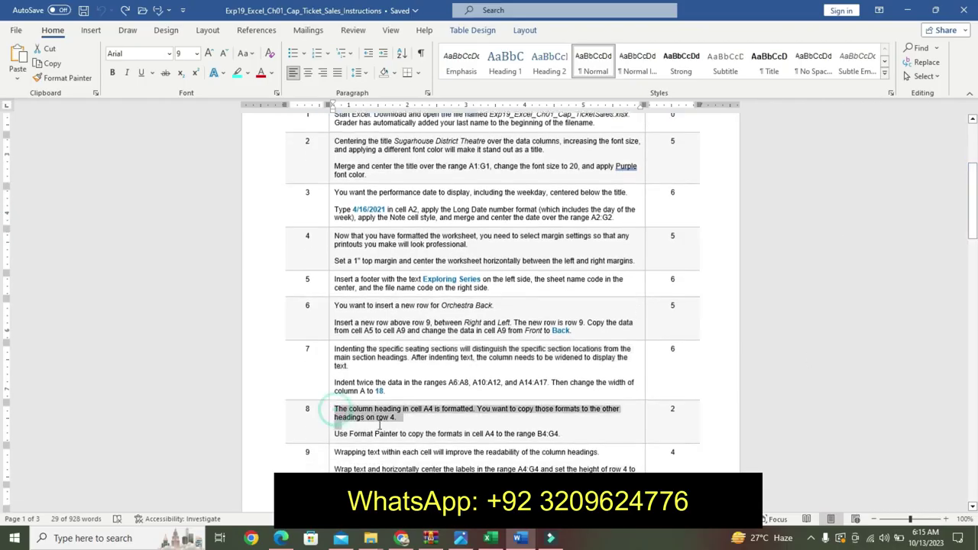
left_click(444, 410)
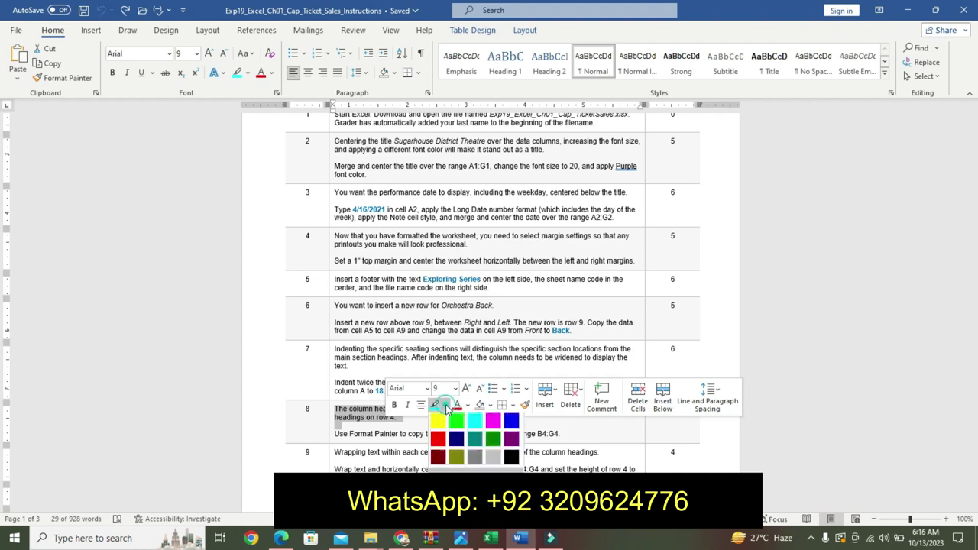
left_click(437, 423)
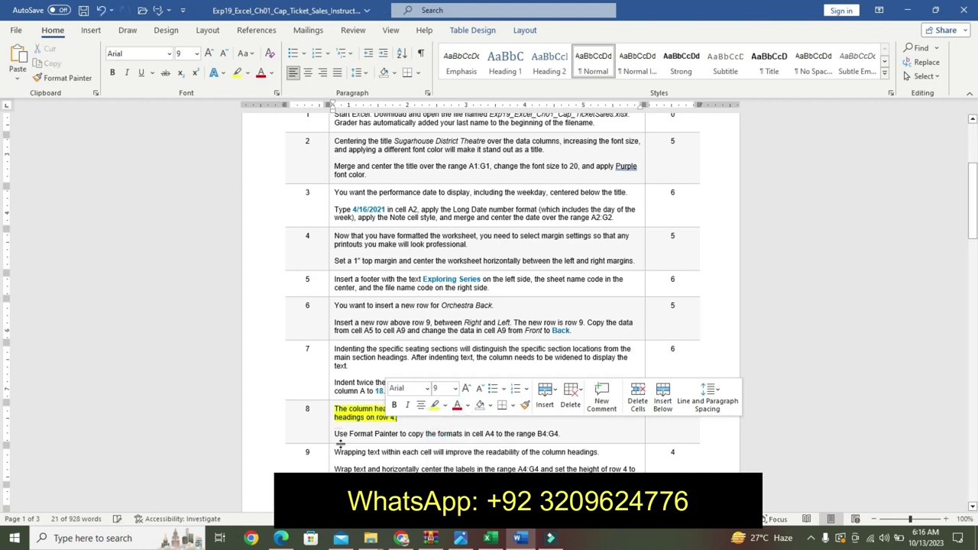
Format the Format Painter paragraph of step 8 in size 16, bold, with a turquoise highlight
left_click_drag(334, 434, 573, 432)
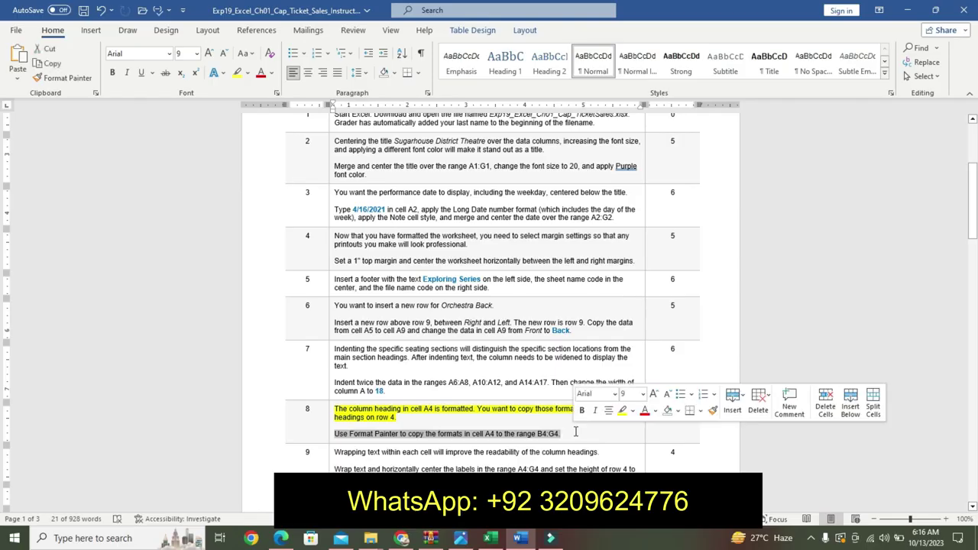
left_click(643, 395)
left_click(634, 223)
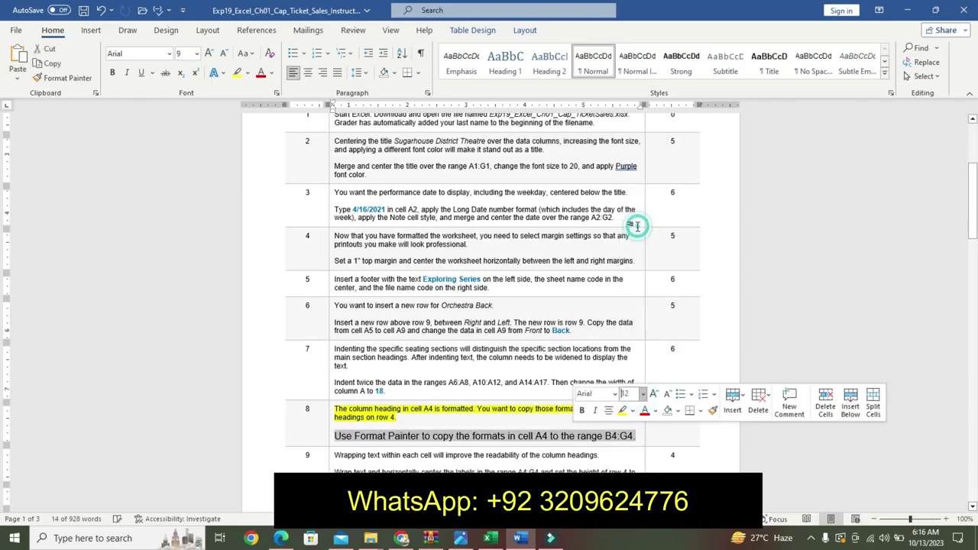
left_click(643, 394)
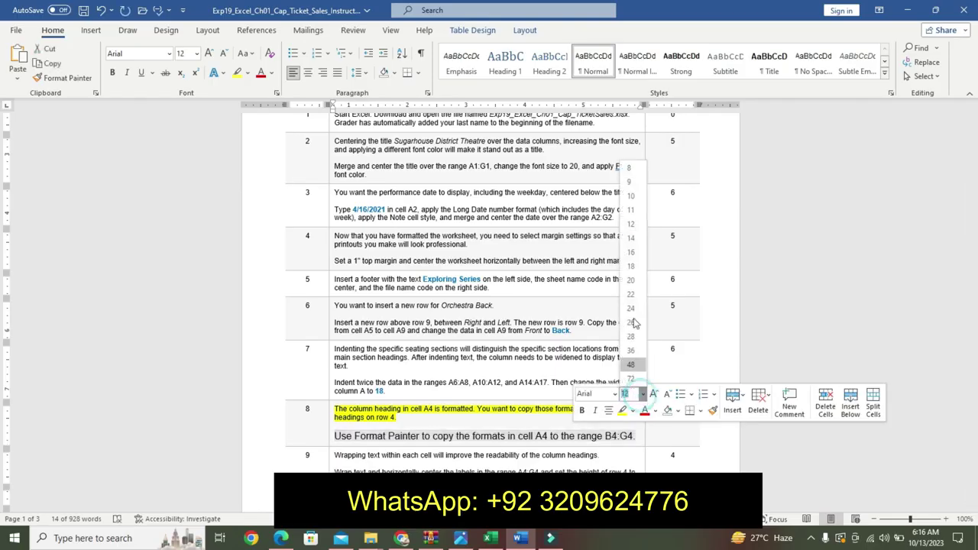
left_click(631, 253)
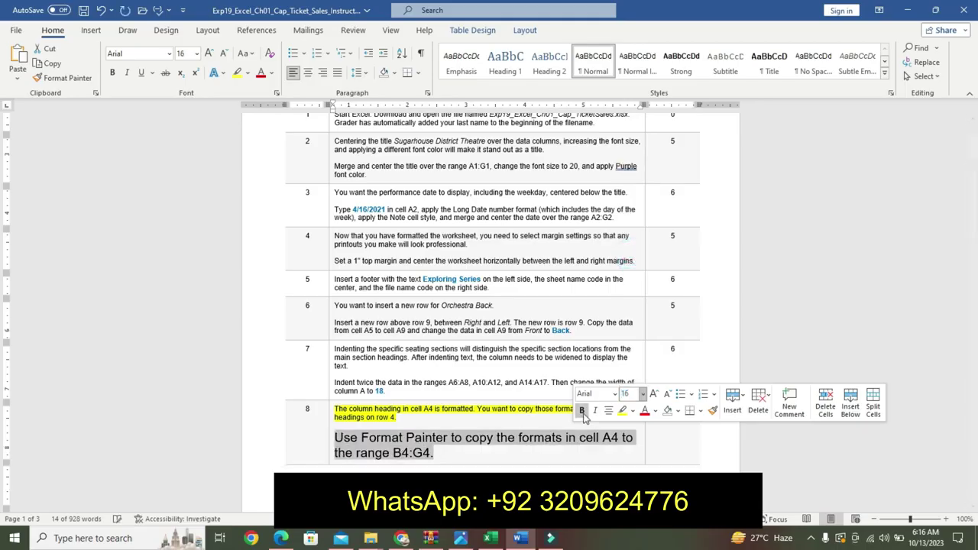
left_click(581, 411)
left_click(631, 414)
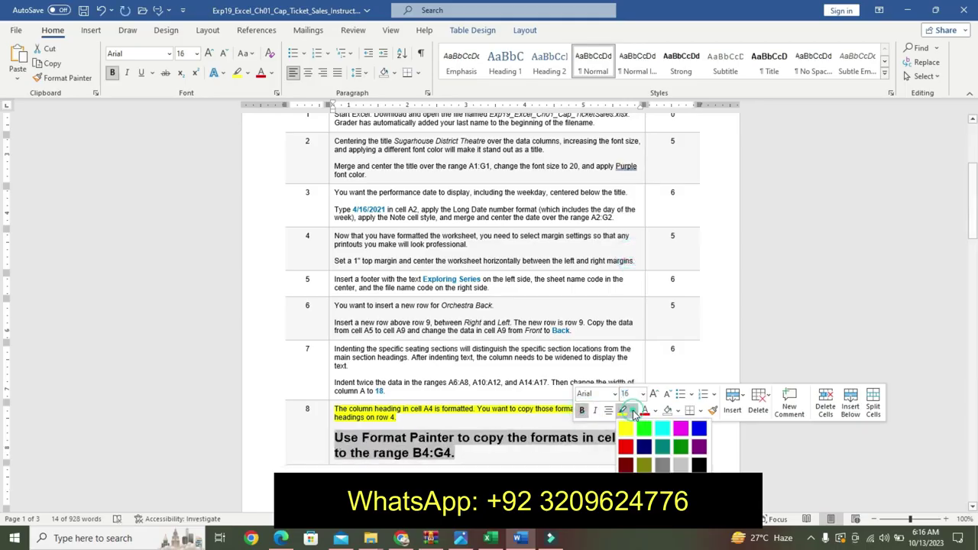
left_click(666, 434)
left_click(974, 355)
left_click_drag(975, 329, 975, 282)
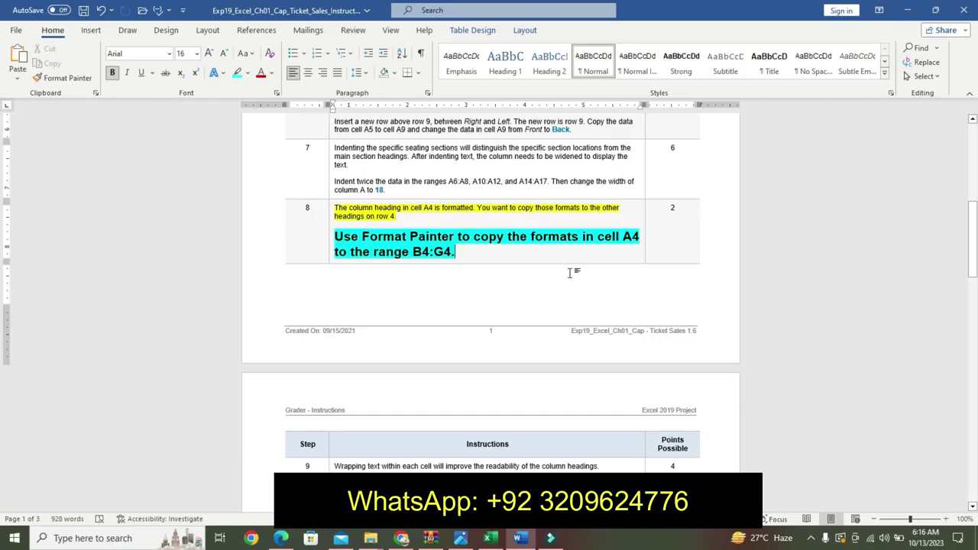
In Excel, copy the formatting of cell A4 to the range B4:G4 with Format Painter
double_click(631, 236)
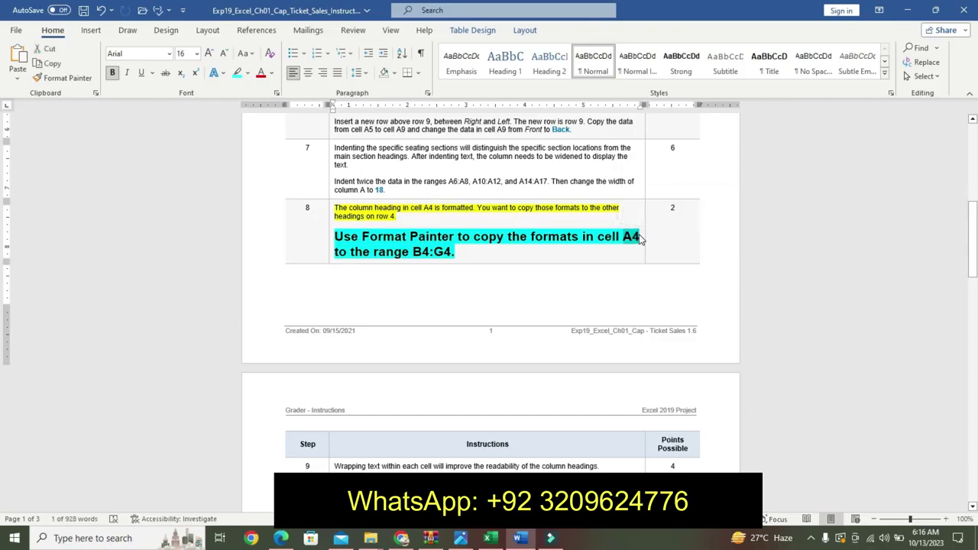
left_click(493, 540)
left_click(29, 109)
key("BackSpace")
type("A4")
key("Return")
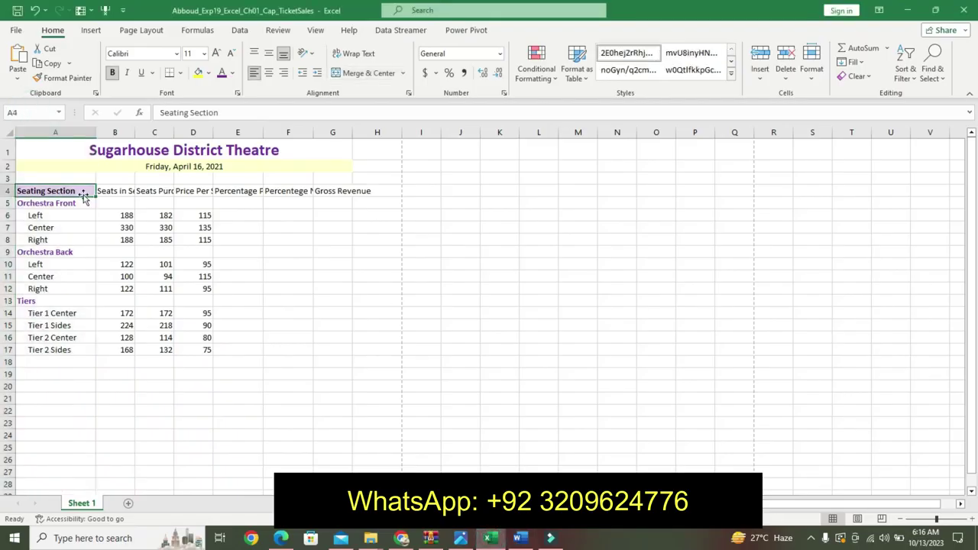
left_click(65, 80)
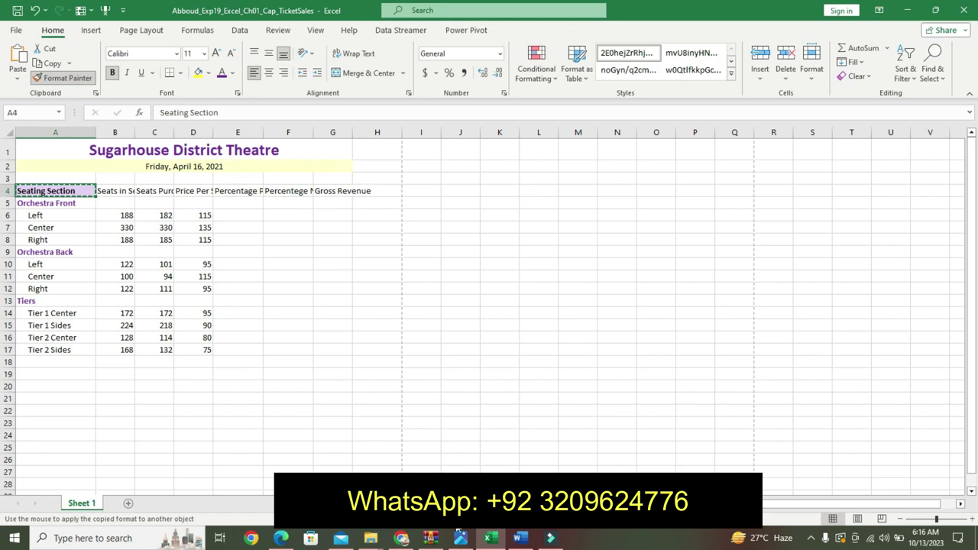
left_click(519, 538)
left_click(490, 538)
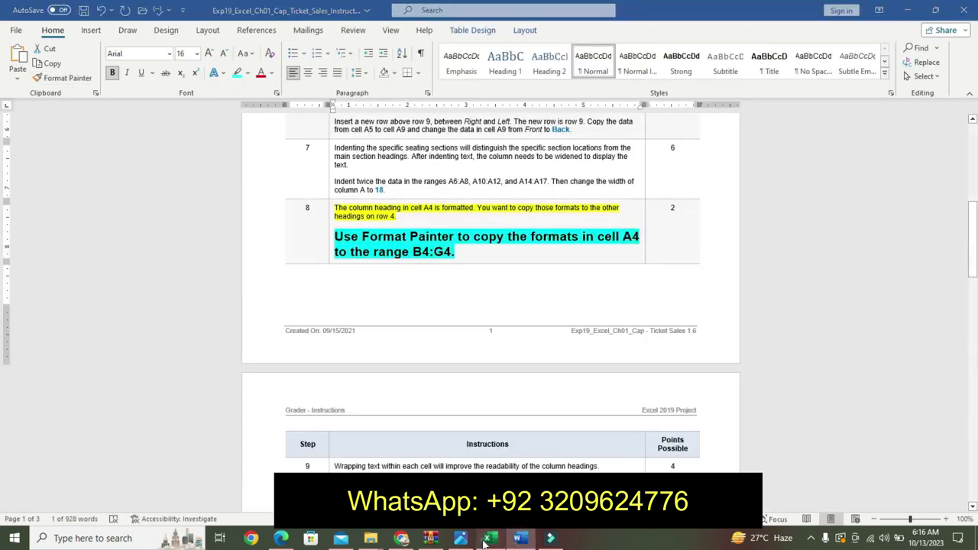
left_click_drag(122, 194, 339, 199)
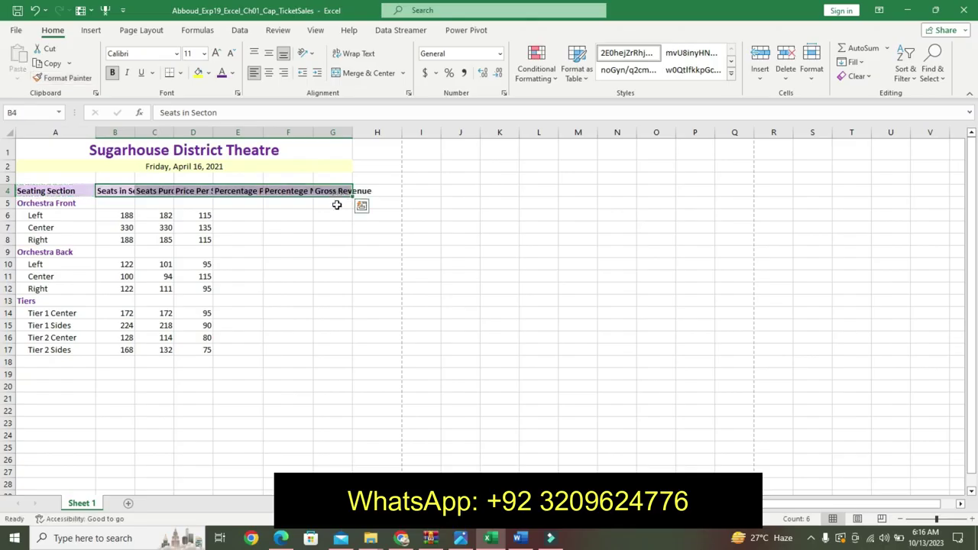
Switch to the Word instructions and undo the formatting applied to the step 8 paragraphs
left_click(519, 538)
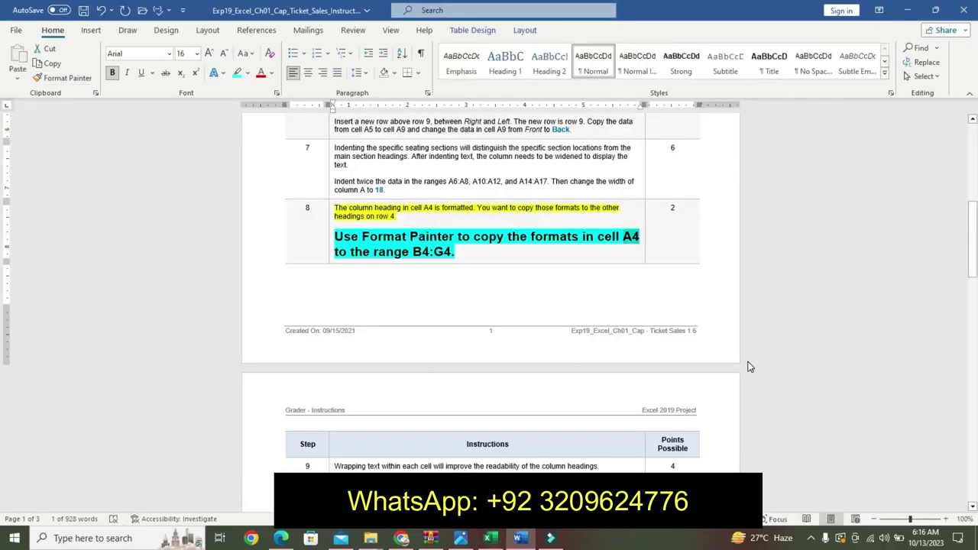
key("ctrl+z")
key("ctrl+z")
key("ctrl+z")
key("ctrl+z")
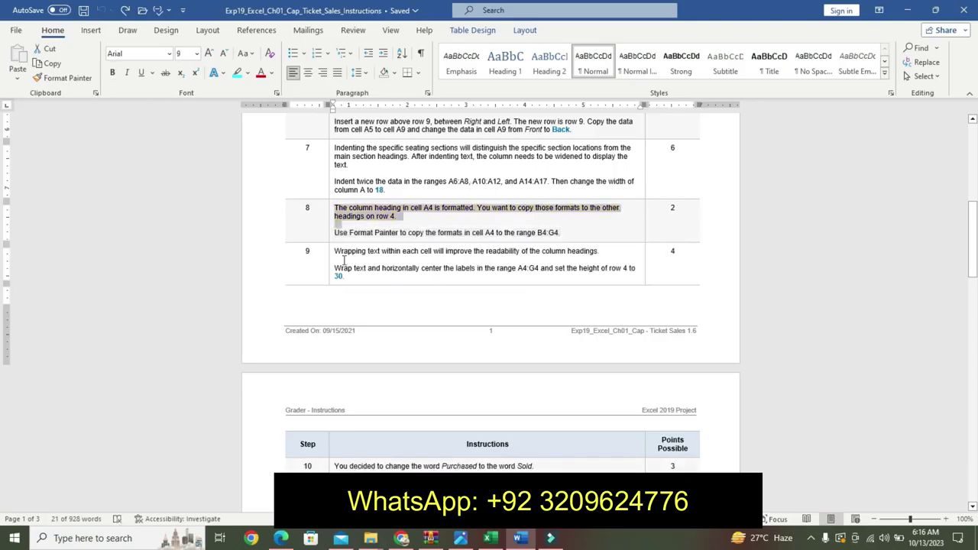
Highlight the first paragraph of step 9, about wrapping text within each cell, in yellow
left_click_drag(335, 255, 474, 243)
left_click(403, 265)
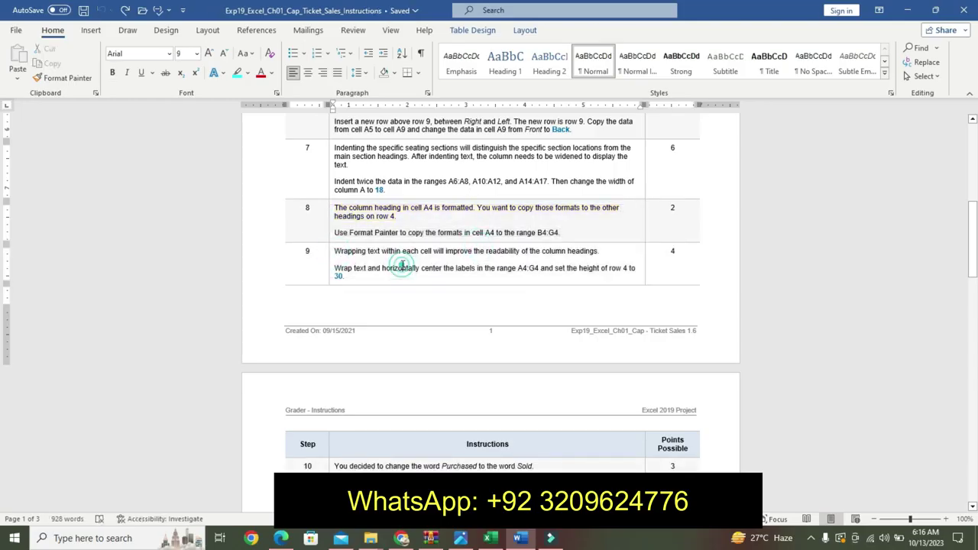
left_click_drag(337, 253, 605, 265)
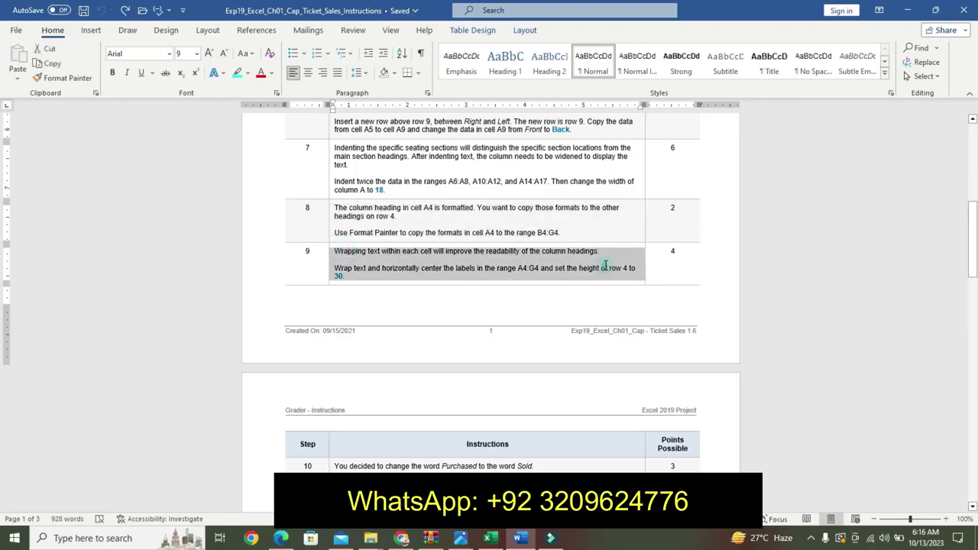
left_click(604, 267)
left_click_drag(335, 251, 482, 246)
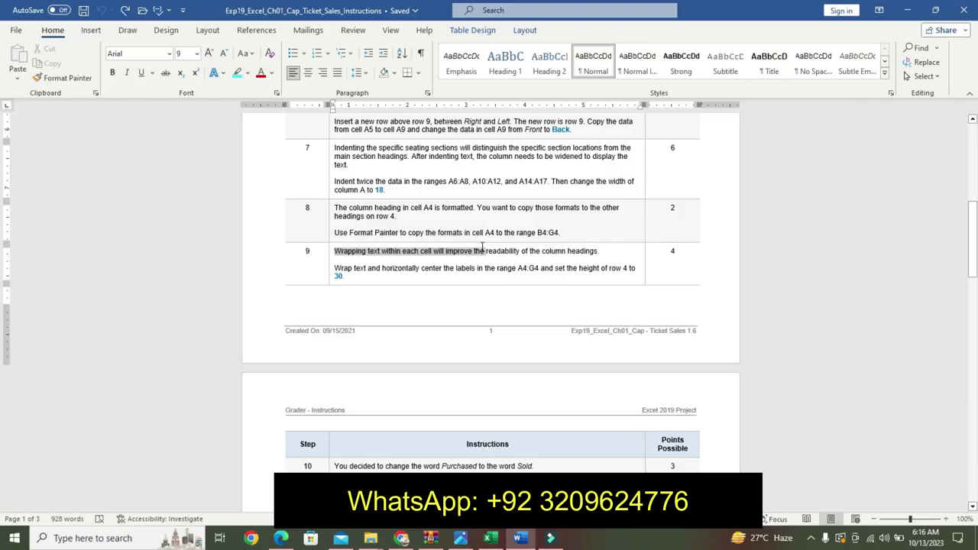
left_click_drag(604, 252, 604, 252)
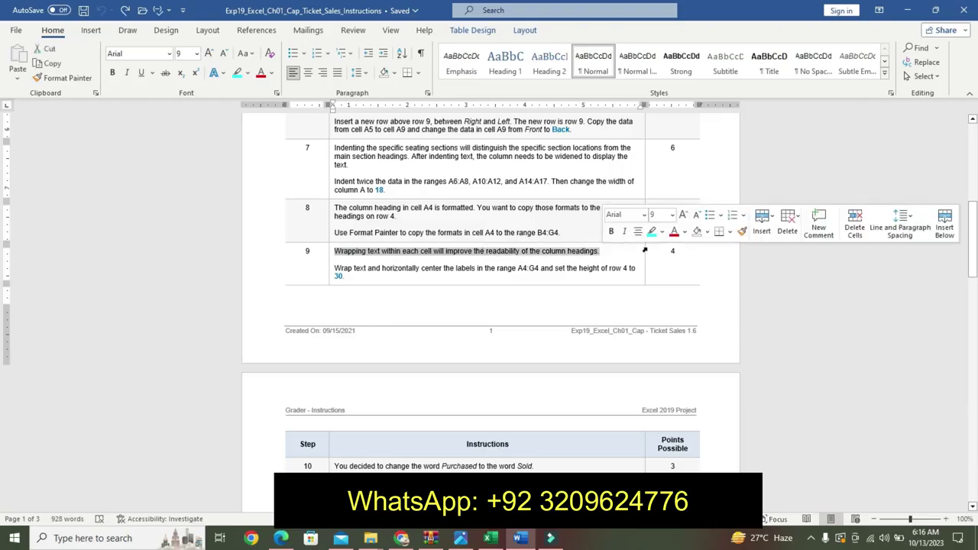
left_click(662, 235)
left_click(656, 253)
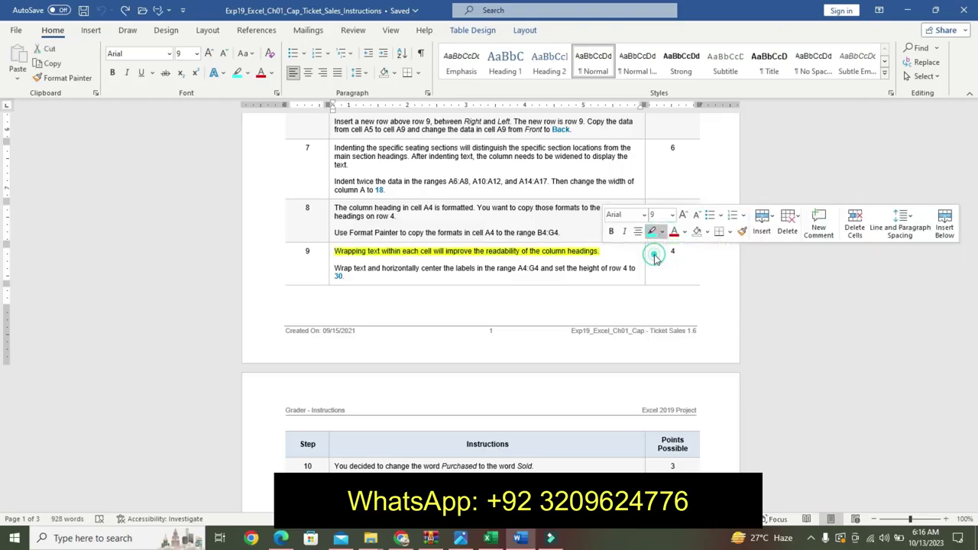
Format the second paragraph of step 9, about the labels in A4:G4, in size 14, bold, with a turquoise highlight
left_click_drag(334, 269, 344, 276)
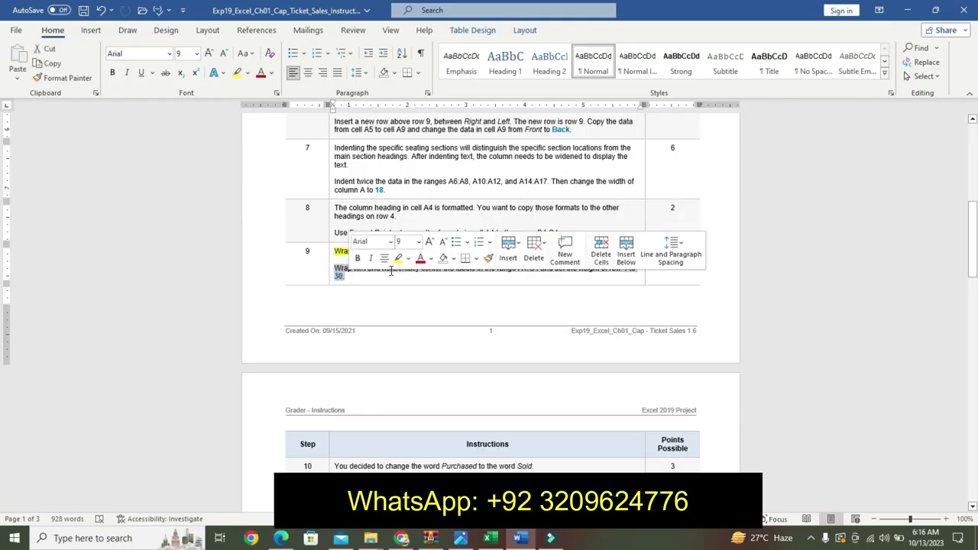
left_click(418, 242)
left_click(403, 328)
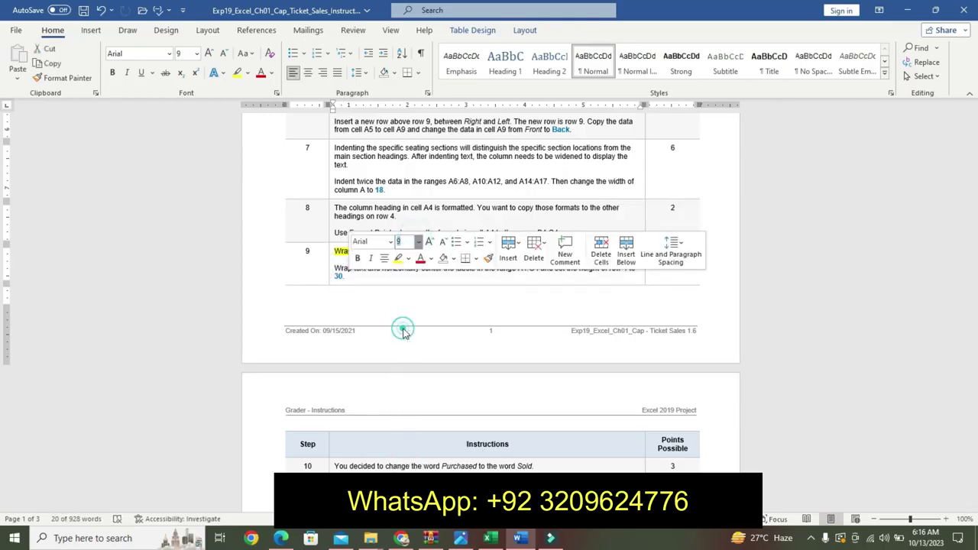
left_click(357, 259)
left_click(408, 262)
left_click(440, 273)
left_click(547, 302)
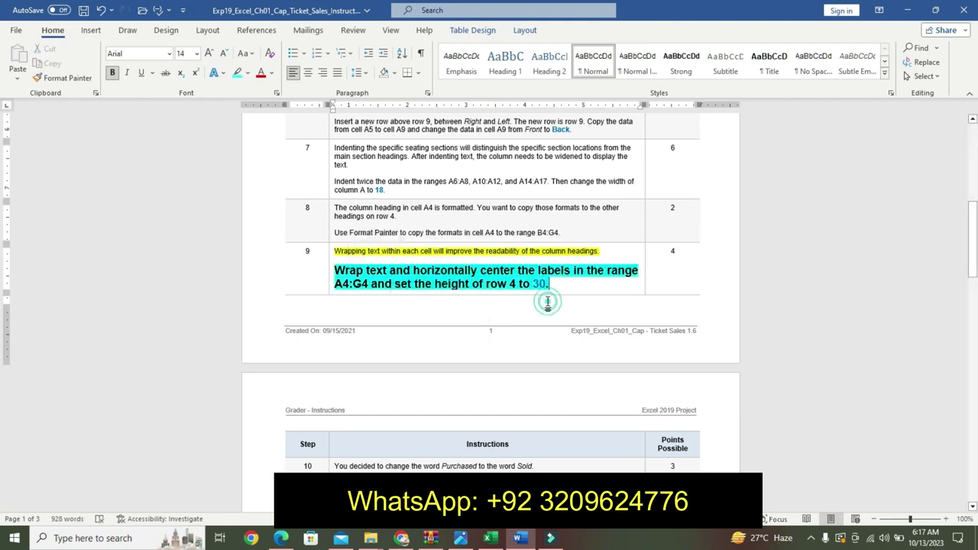
Switch to Excel, then wrap the text and horizontally center the labels in the range A4:G4
left_click_drag(973, 276, 974, 238)
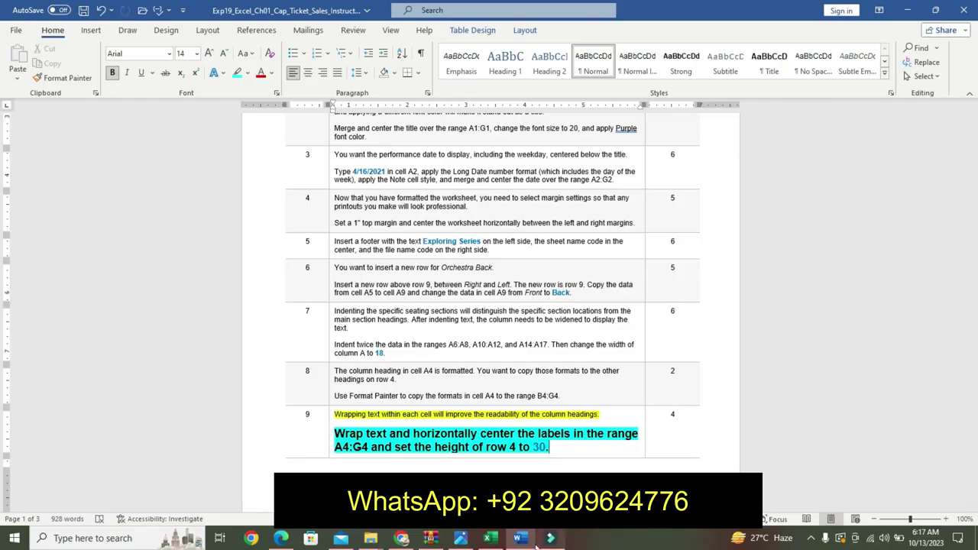
left_click(493, 541)
left_click_drag(76, 192, 336, 192)
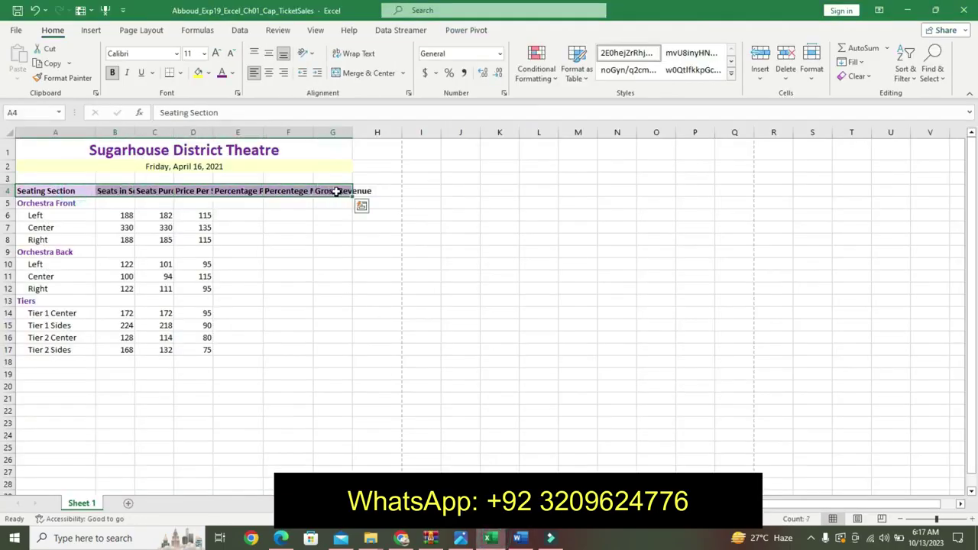
left_click(348, 58)
left_click(268, 74)
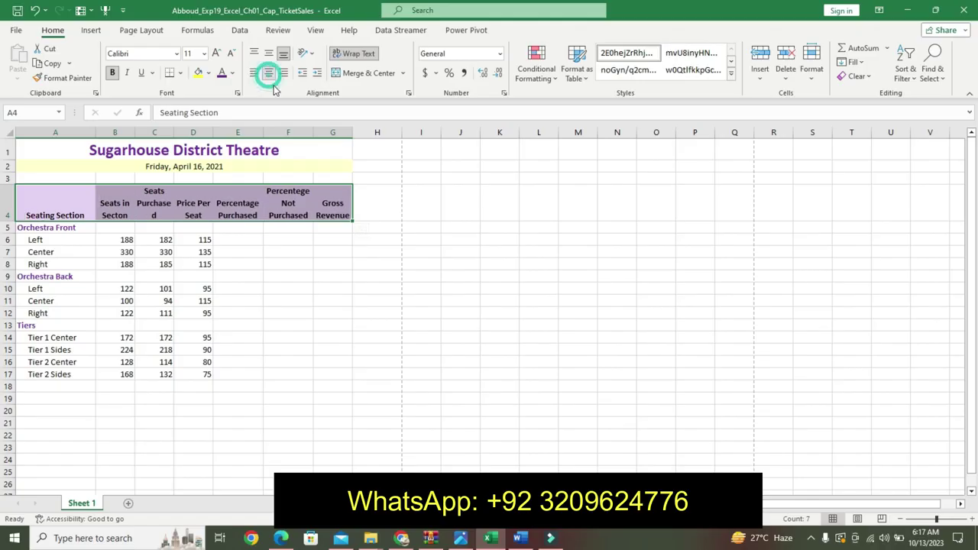
Check the required row height in Word, then set the height of row 4 to 30 in Excel
left_click(520, 538)
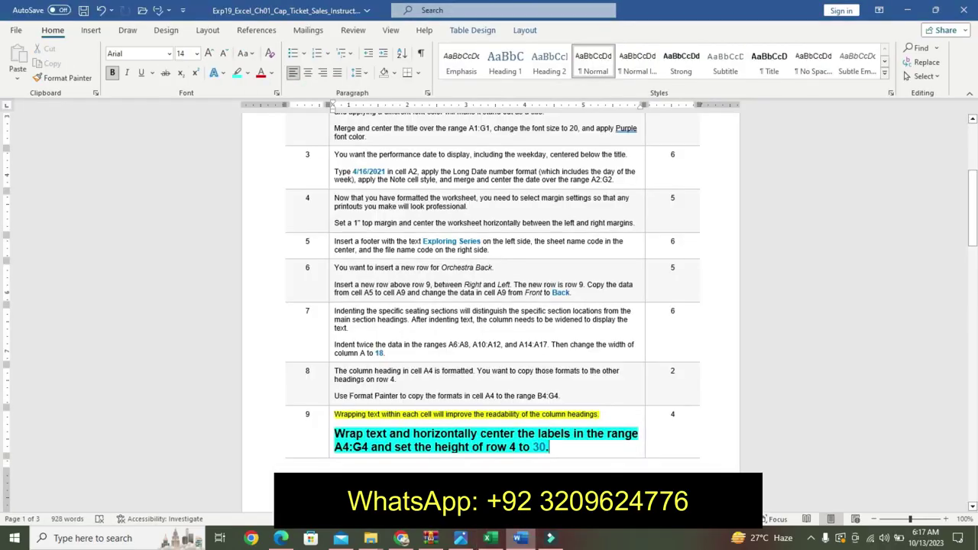
left_click(490, 538)
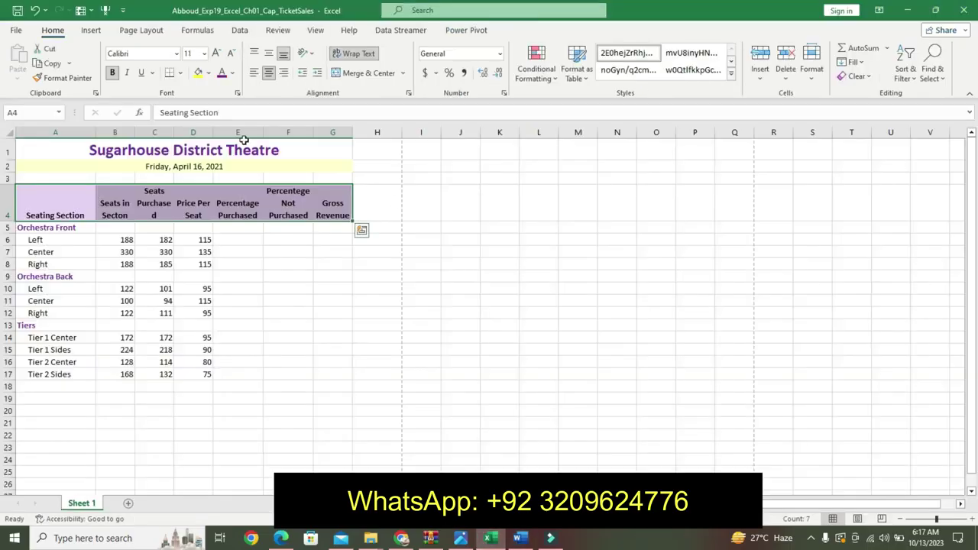
right_click(8, 202)
left_click(76, 393)
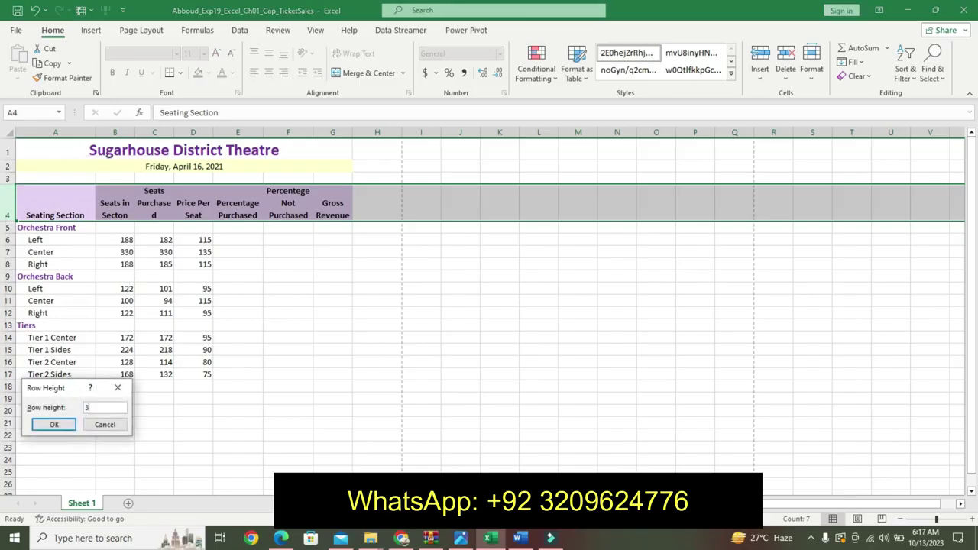
left_click(55, 425)
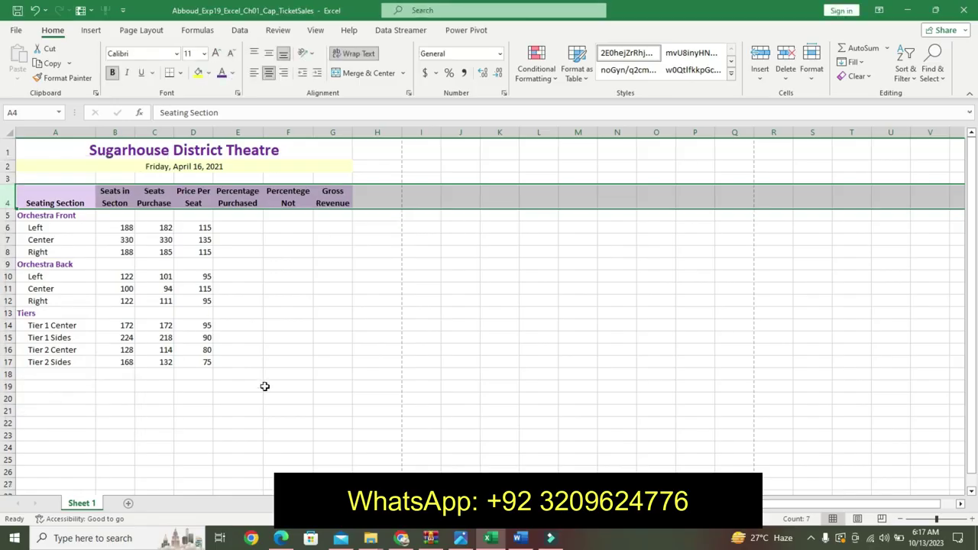
left_click(265, 387)
Return to the Word instructions and undo the formatting applied to the step 9 paragraphs
left_click(521, 537)
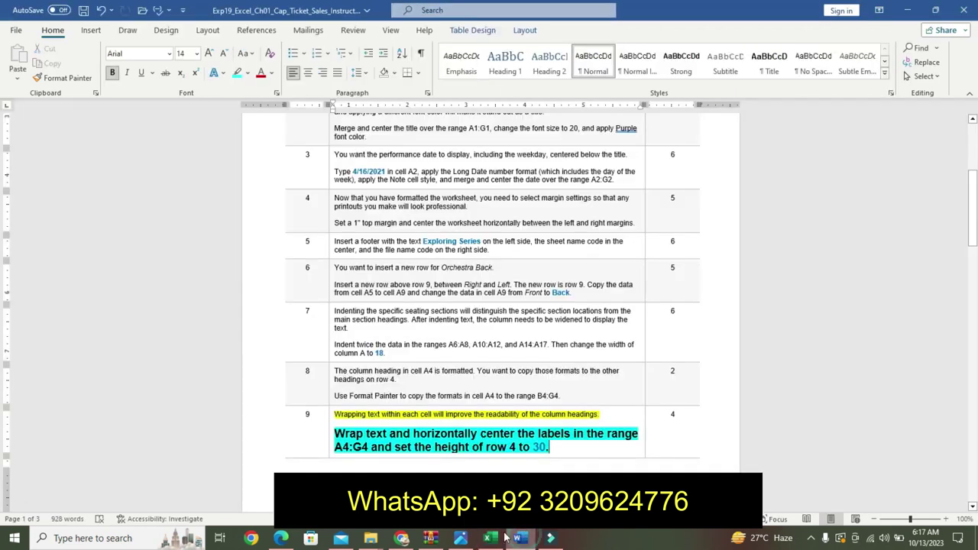
key("ctrl+z")
key("ctrl+z")
key("ctrl+z")
key("ctrl+z")
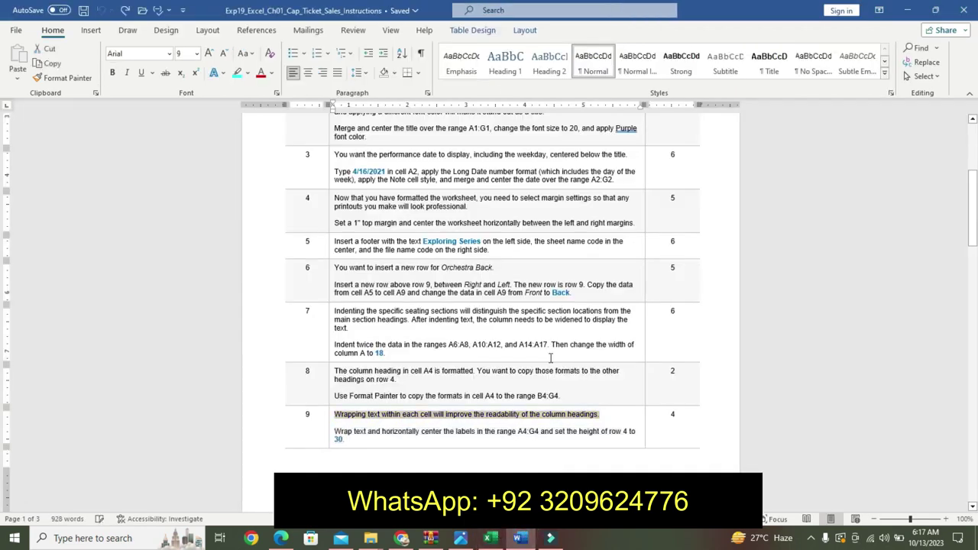
left_click(812, 321)
Highlight the step 2 paragraph about merging and centering the title over A1:G1 in turquoise
left_click_drag(974, 206, 969, 44)
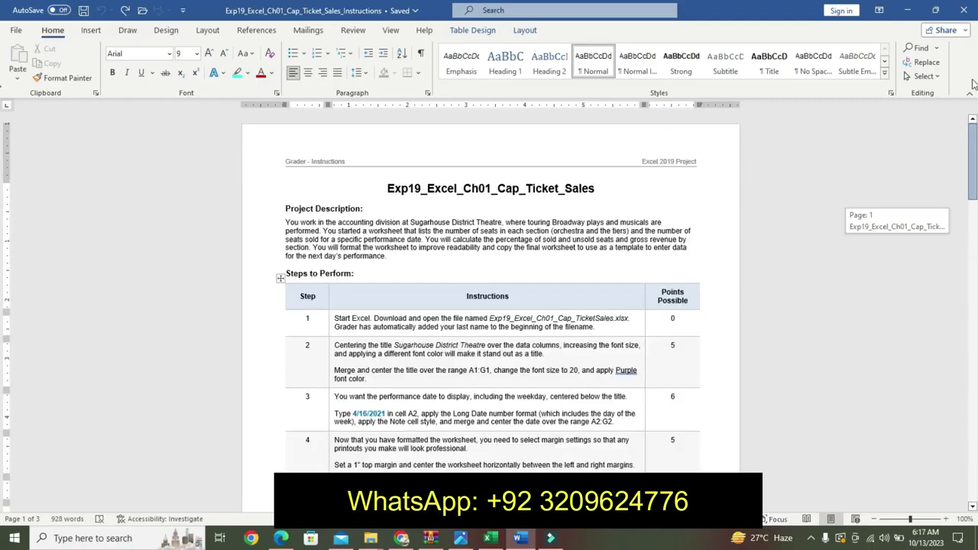
left_click_drag(975, 83, 971, 99)
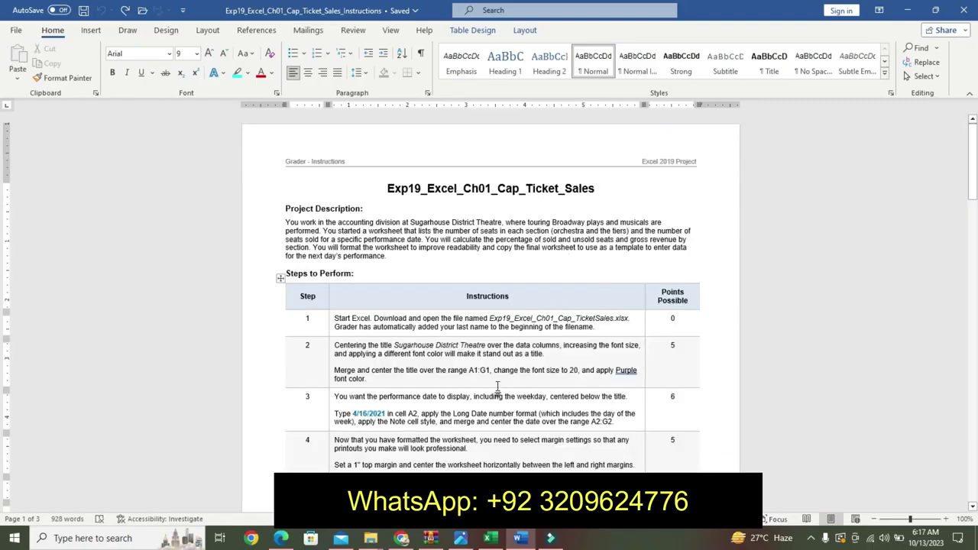
left_click(490, 538)
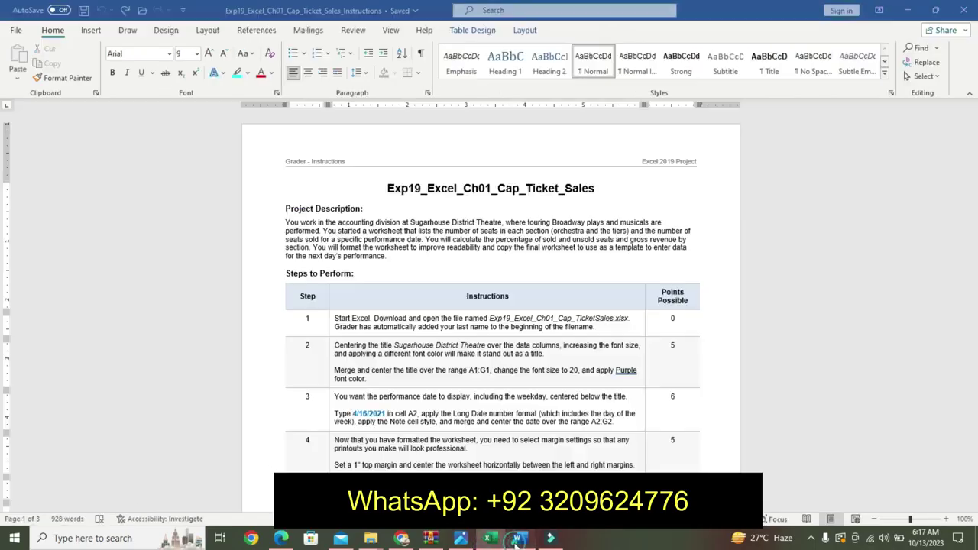
left_click(519, 538)
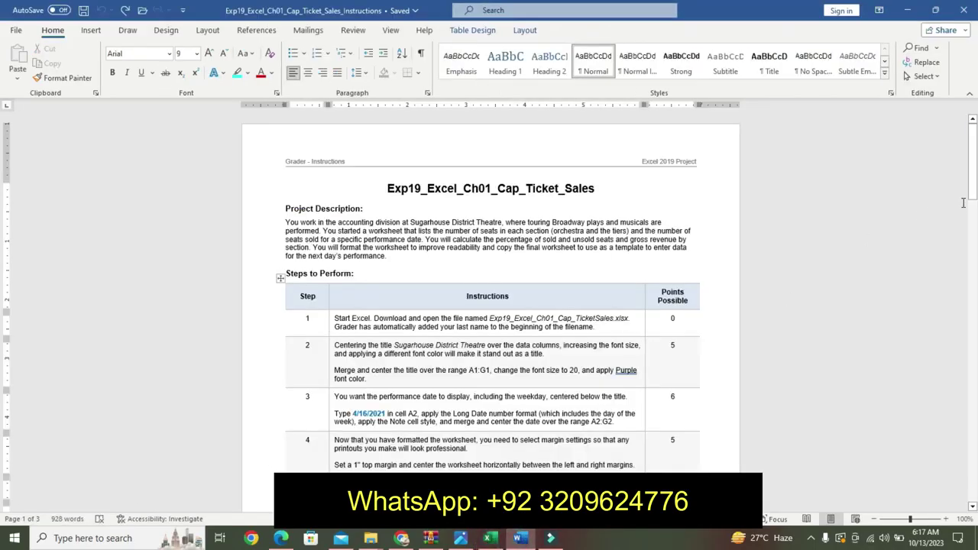
left_click_drag(972, 195, 972, 216)
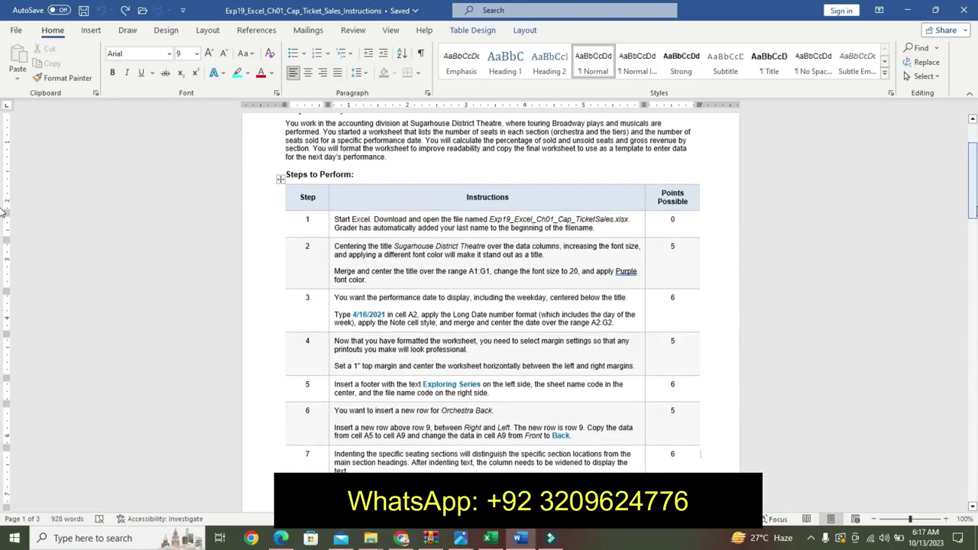
triple_click(337, 274)
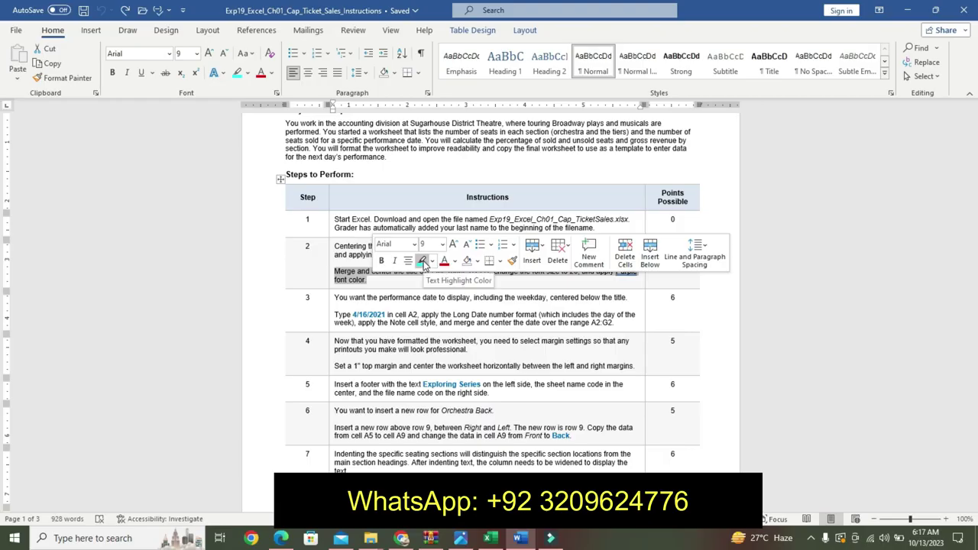
left_click(422, 260)
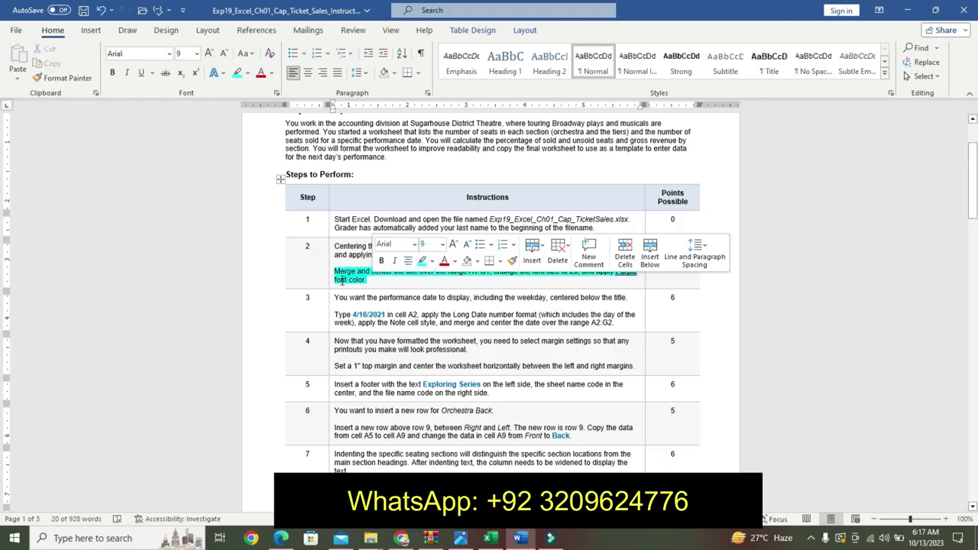
Compare the title in cell A1 and the date in cell A2 in Excel with steps 2 and 3 of the Word instructions
left_click(490, 333)
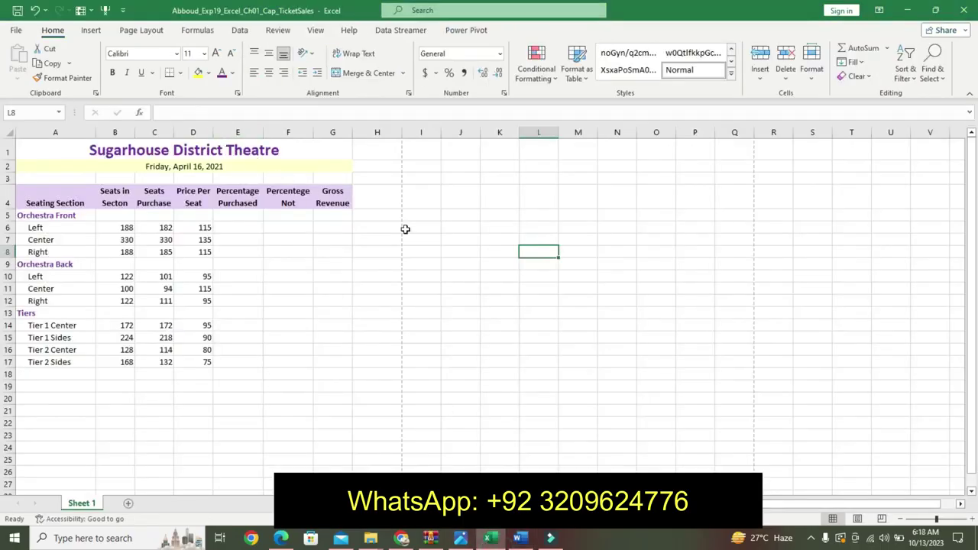
left_click(283, 155)
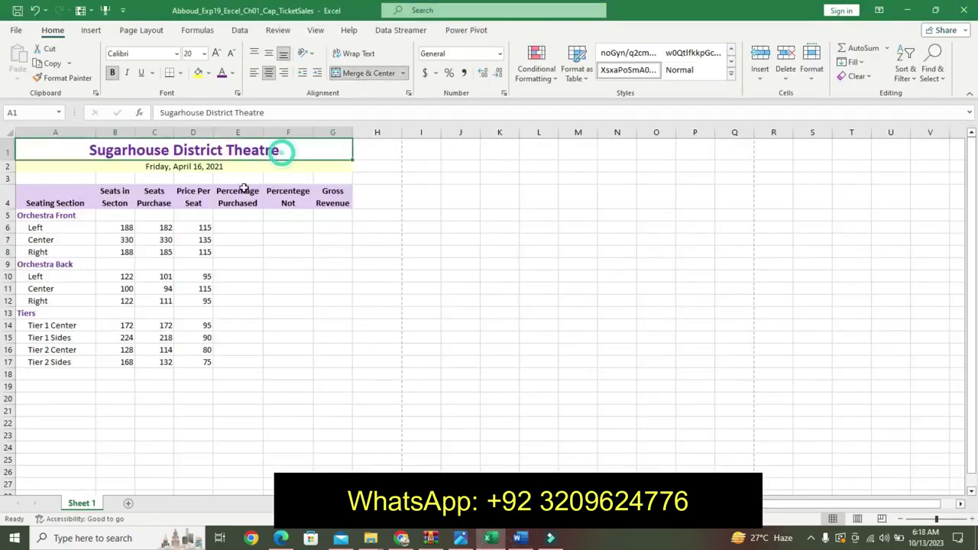
left_click(516, 539)
left_click_drag(336, 312, 621, 324)
left_click(667, 305)
left_click(490, 538)
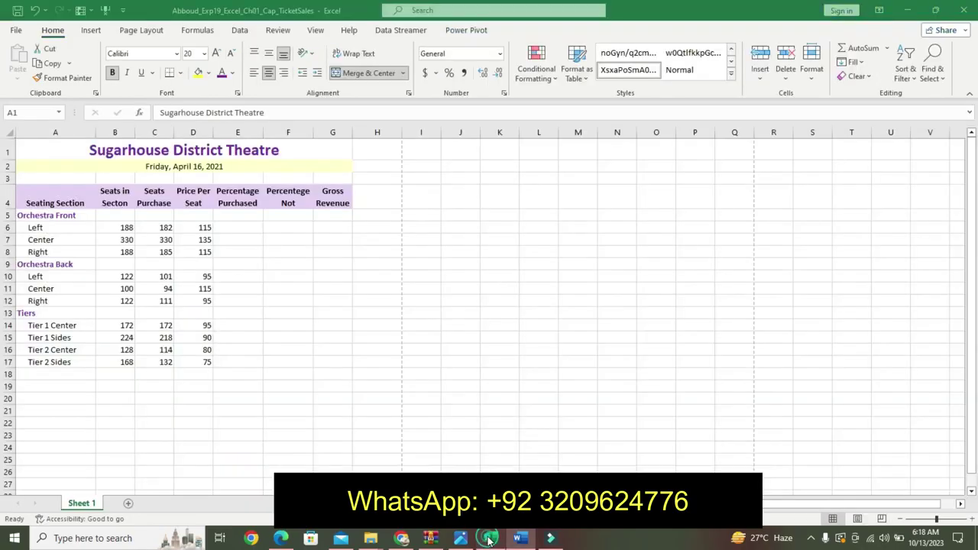
left_click(135, 168)
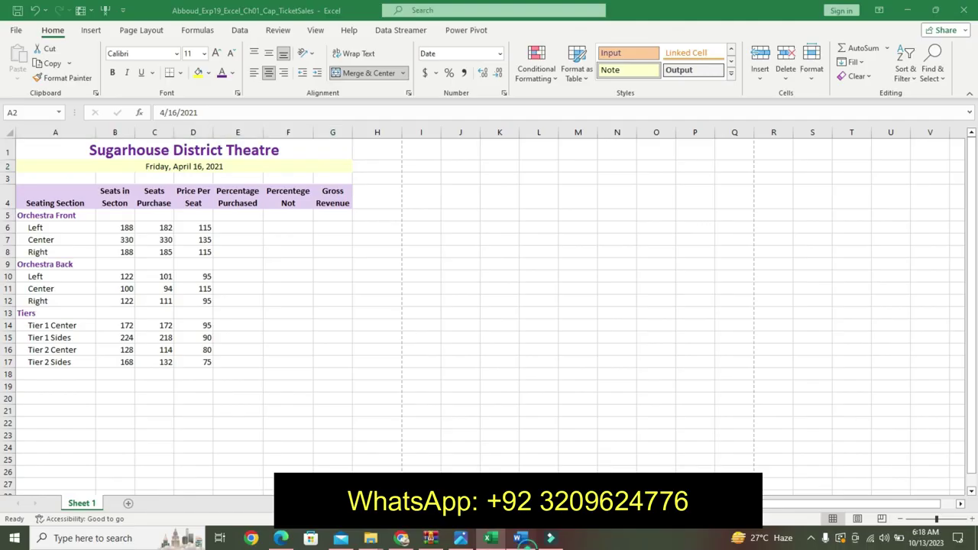
Switch to the Word instructions and highlight the step 4 sentence about the 1" top margin and horizontal centering in turquoise
left_click(519, 538)
left_click(337, 366)
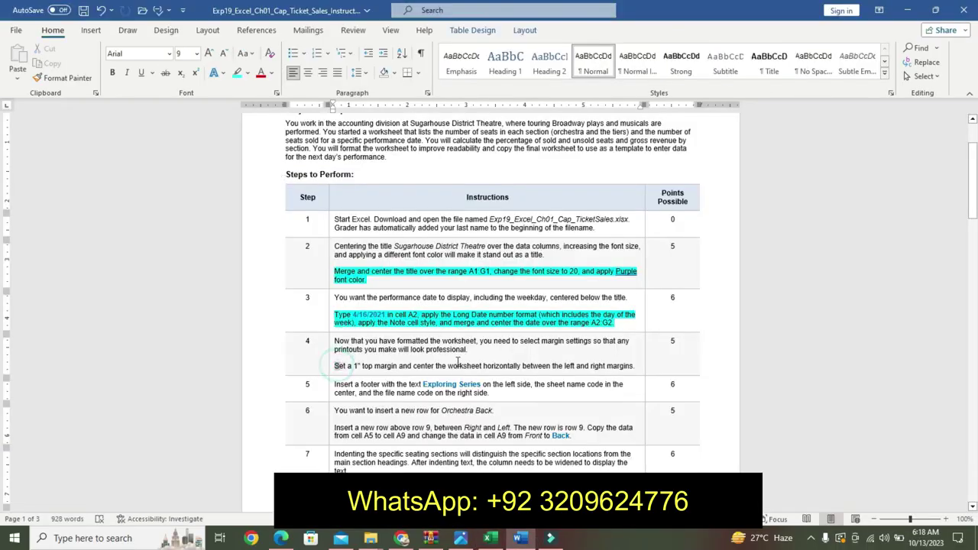
left_click_drag(539, 360, 629, 367)
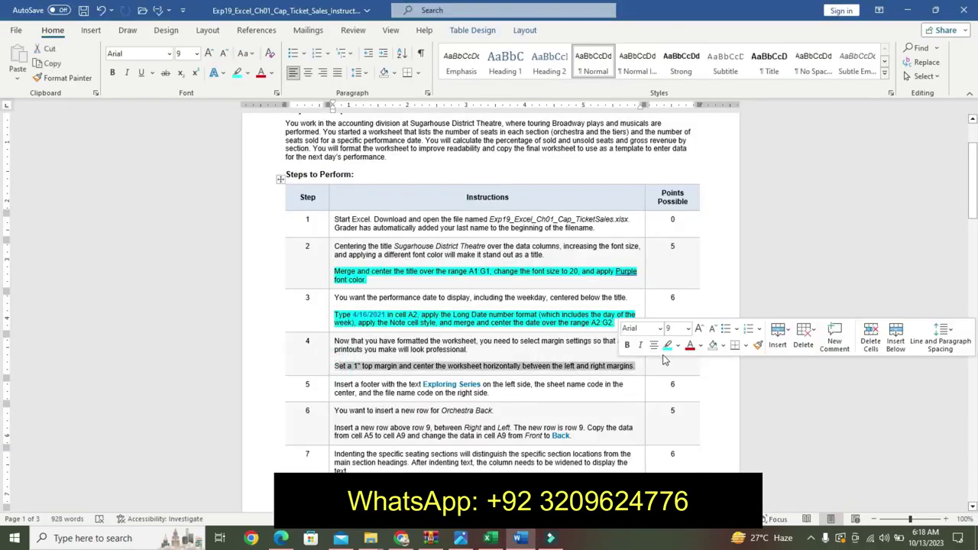
left_click(667, 344)
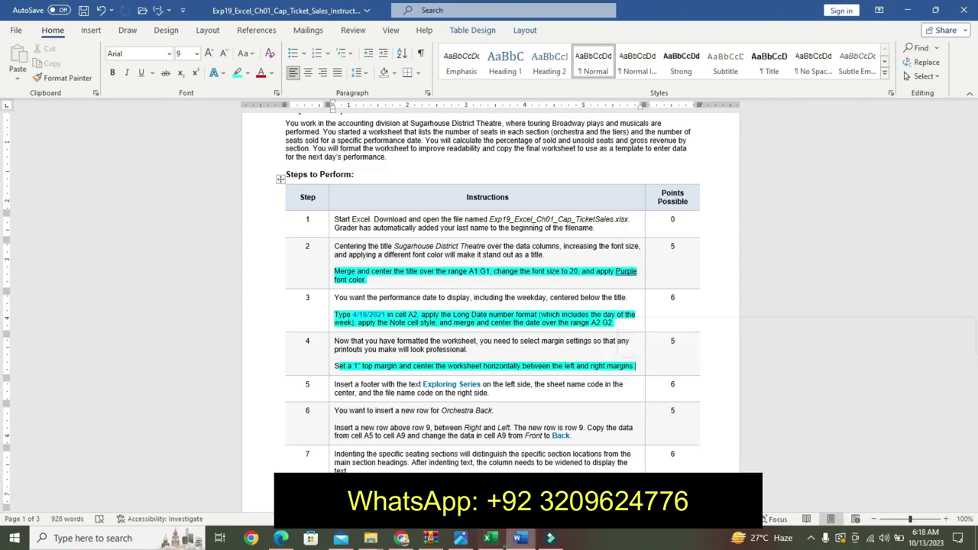
Review the worksheet's custom top margin and horizontal centering settings in Excel, and close the page setup without changes
key("alt+Tab")
left_click(150, 192)
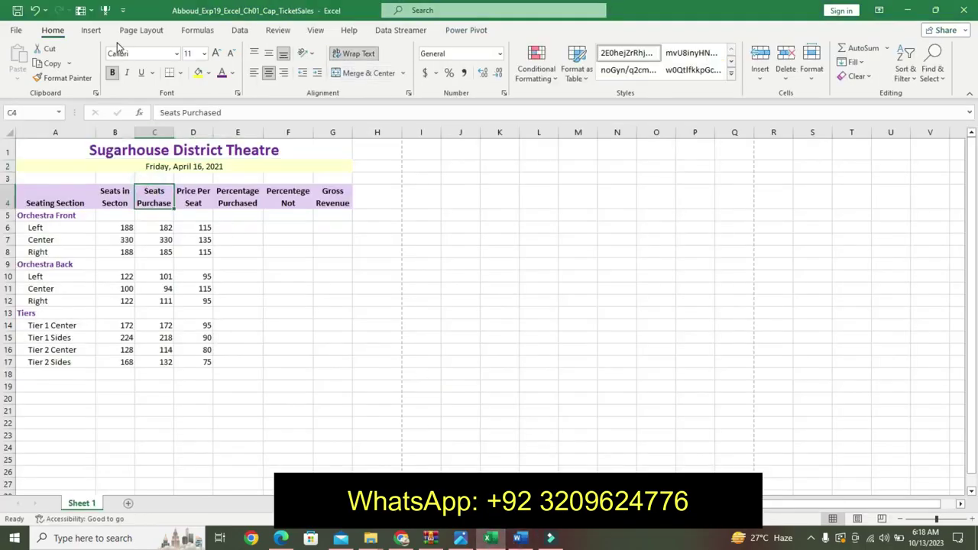
left_click(140, 30)
left_click(103, 61)
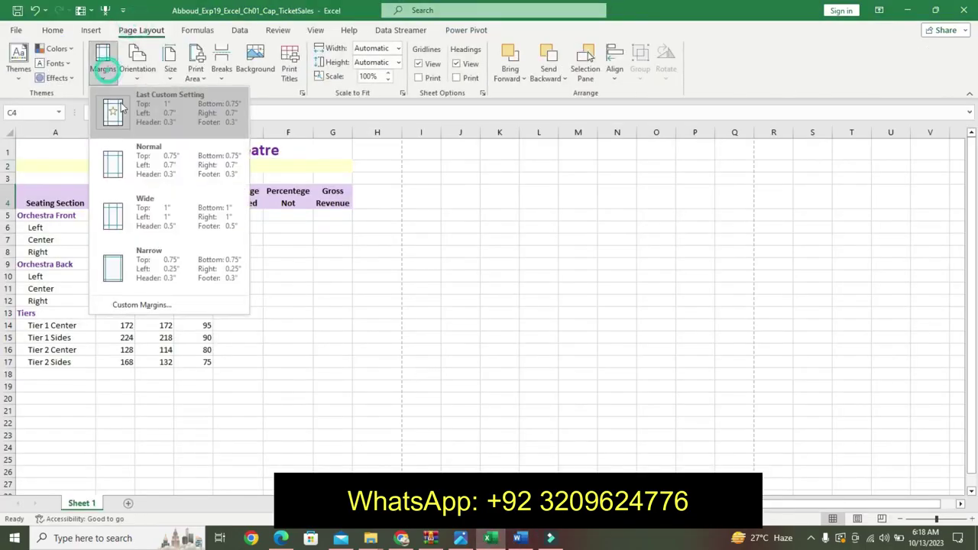
left_click(182, 308)
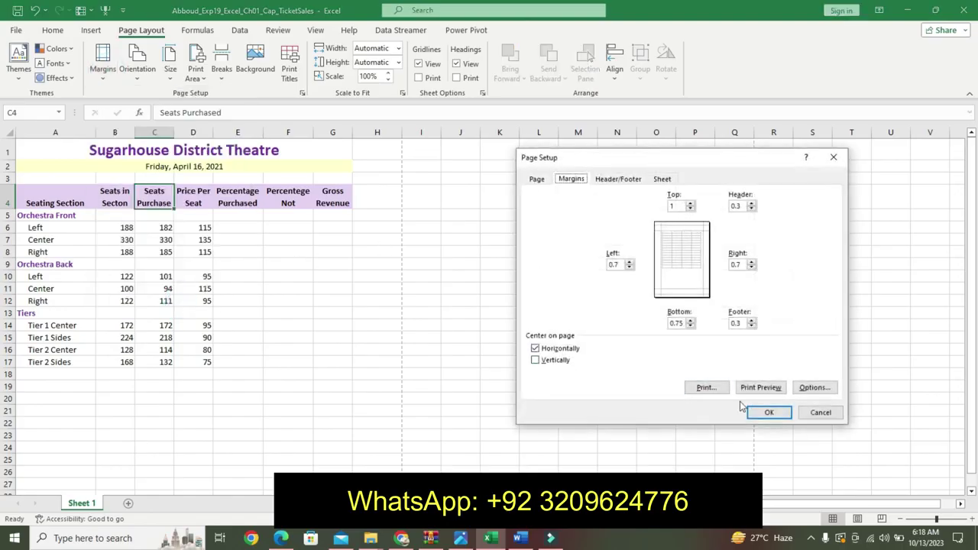
left_click(834, 158)
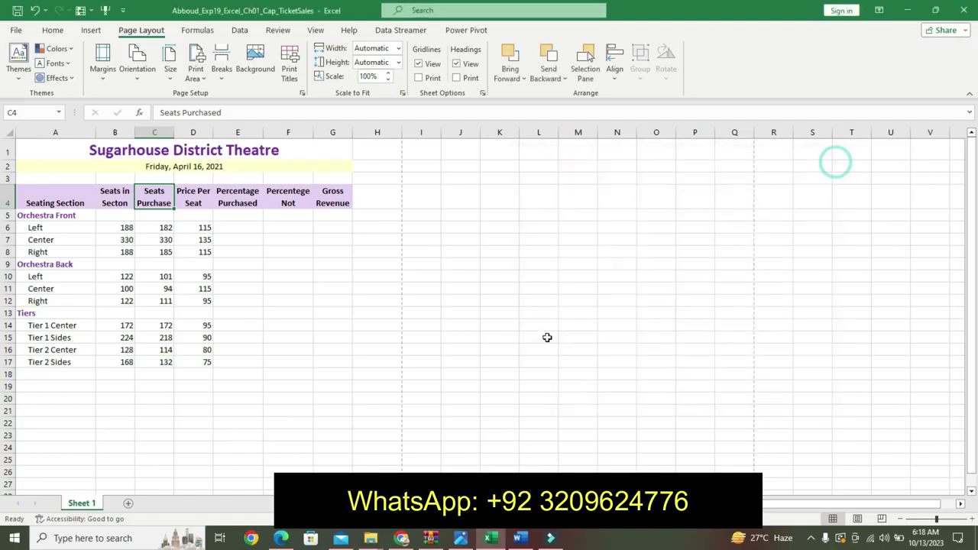
Highlight the step 5 footer paragraph in turquoise in the Word instructions and return to the Excel workbook
left_click(493, 540)
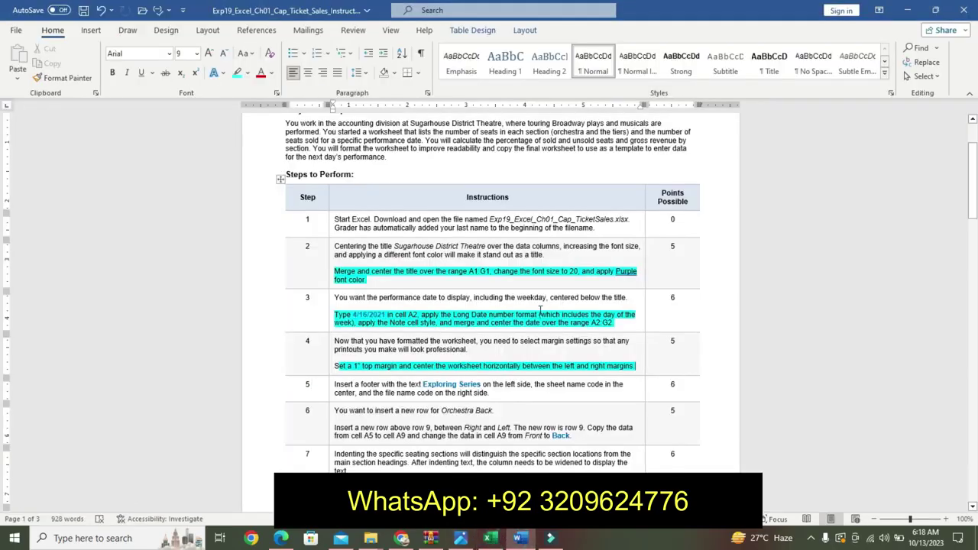
mouse_move(344, 388)
left_mouse_down()
mouse_move(352, 368)
mouse_move(340, 387)
left_mouse_up()
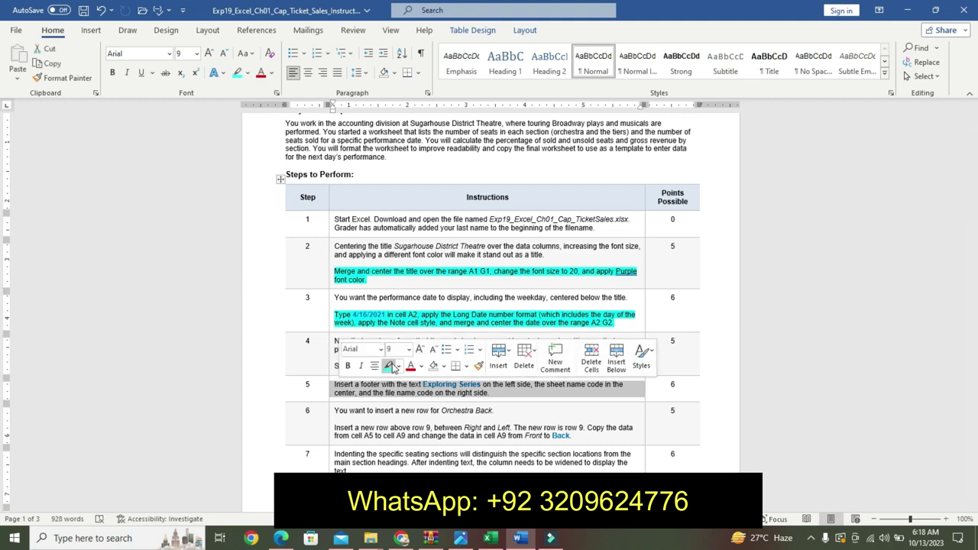
left_click(486, 537)
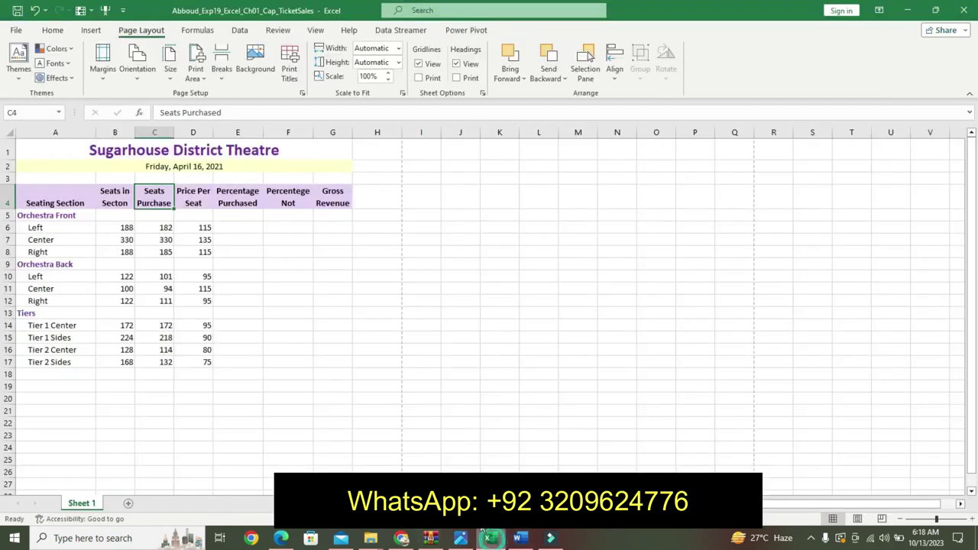
Review the left, center and right sections of the worksheet's custom footer in the page setup
left_click(100, 67)
left_click(175, 304)
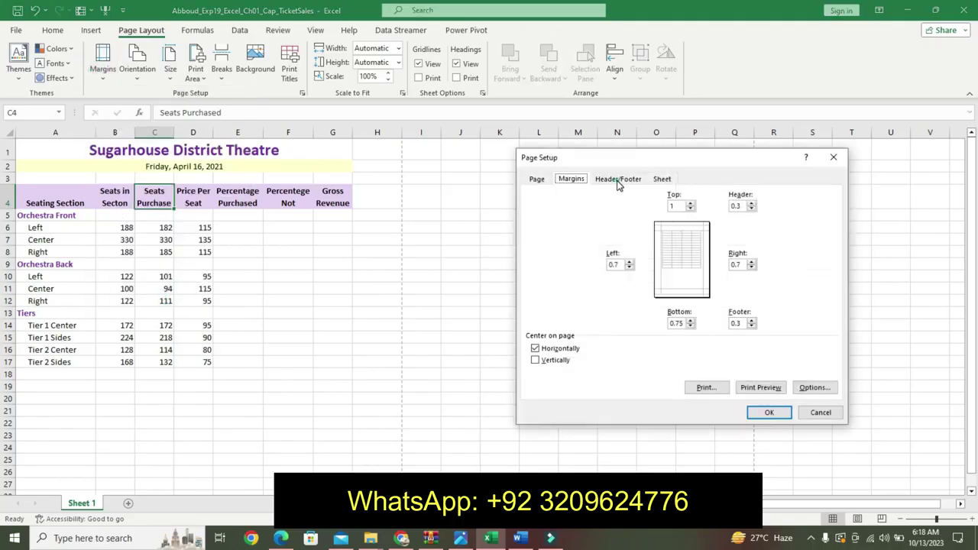
left_click(618, 178)
left_click(717, 259)
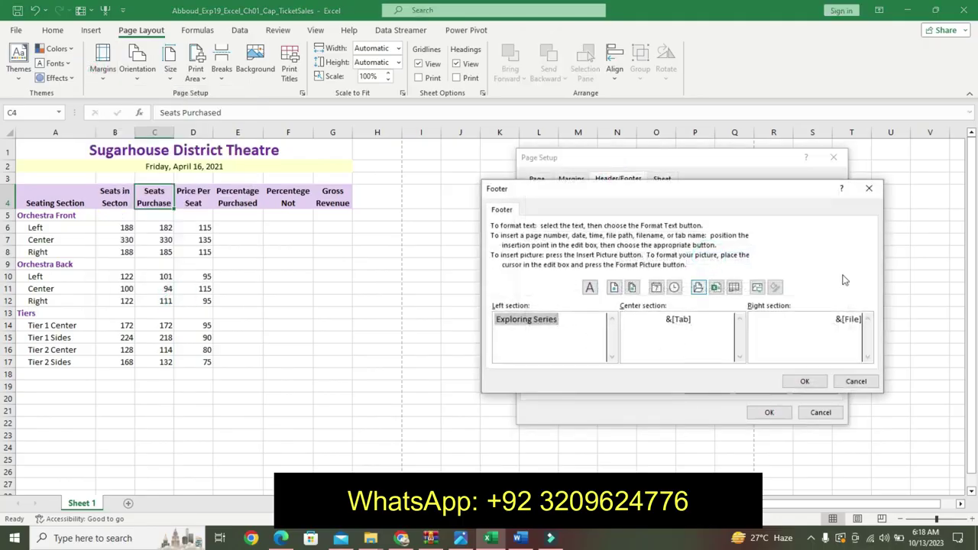
left_click(804, 381)
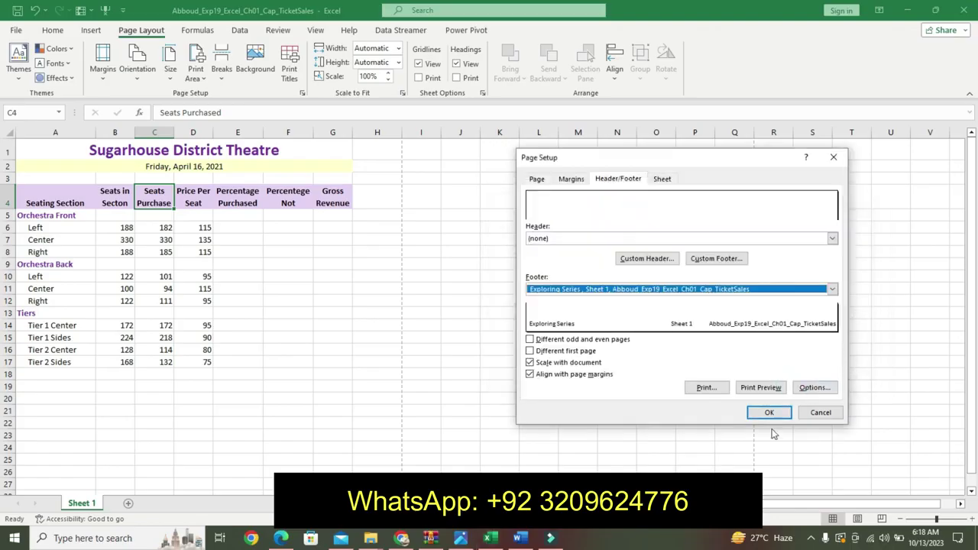
left_click(769, 413)
Highlight the step 6 paragraph about inserting row 9 in turquoise in Word, and check cell A9 in Excel against it
left_click(519, 539)
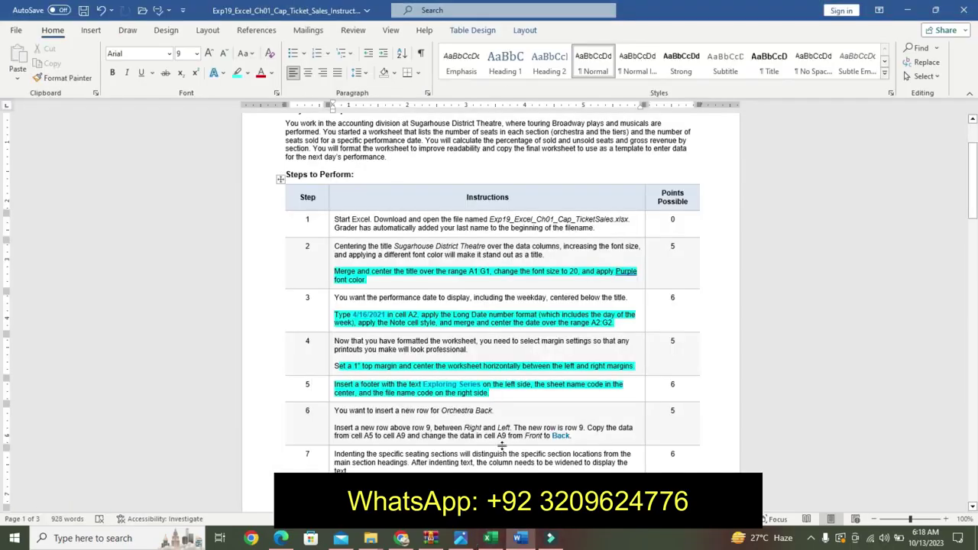
left_click_drag(973, 181, 972, 203)
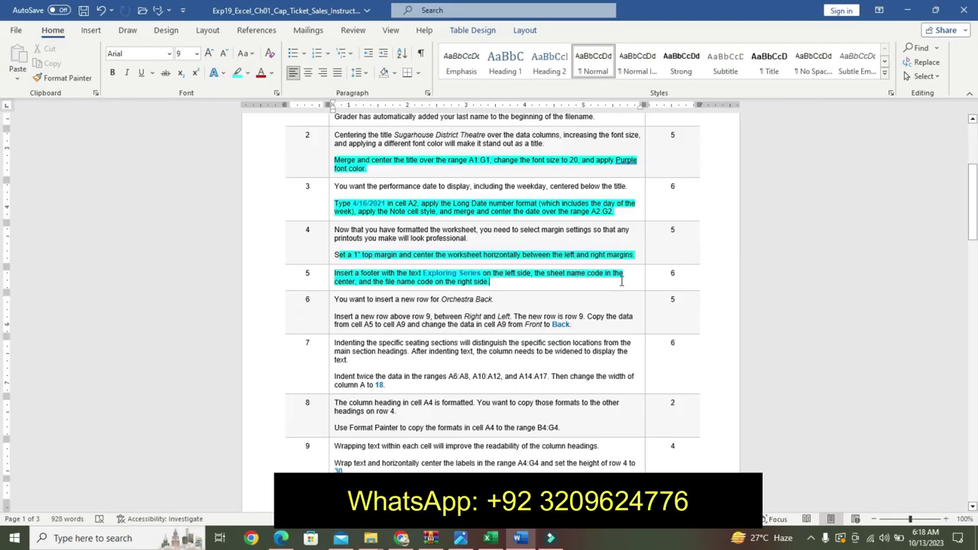
left_click(337, 319)
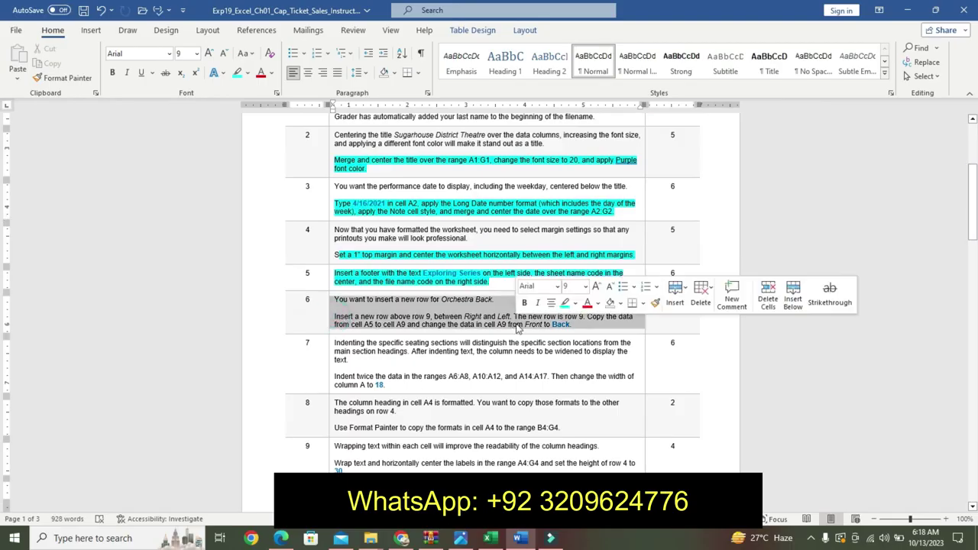
left_click_drag(337, 317, 611, 321)
left_click(630, 302)
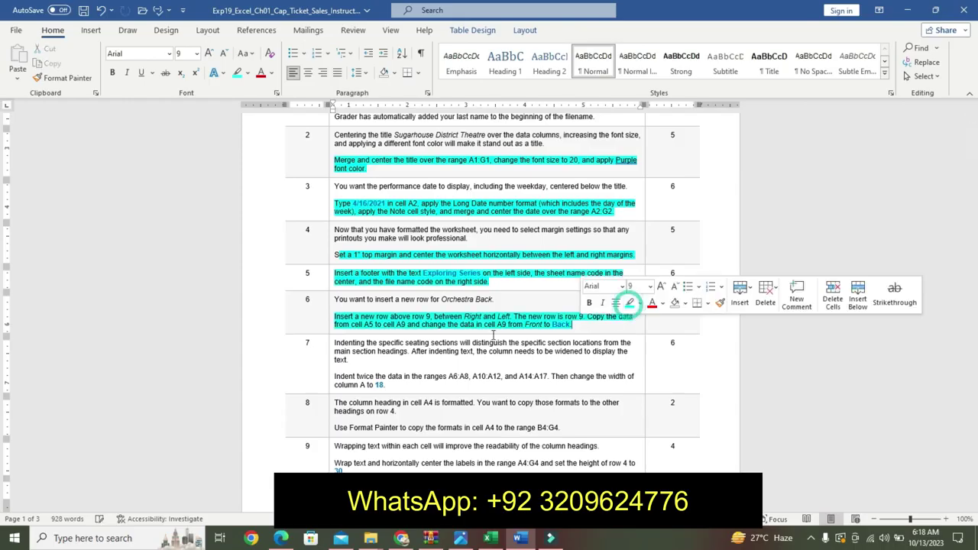
left_click(492, 539)
left_click(53, 262)
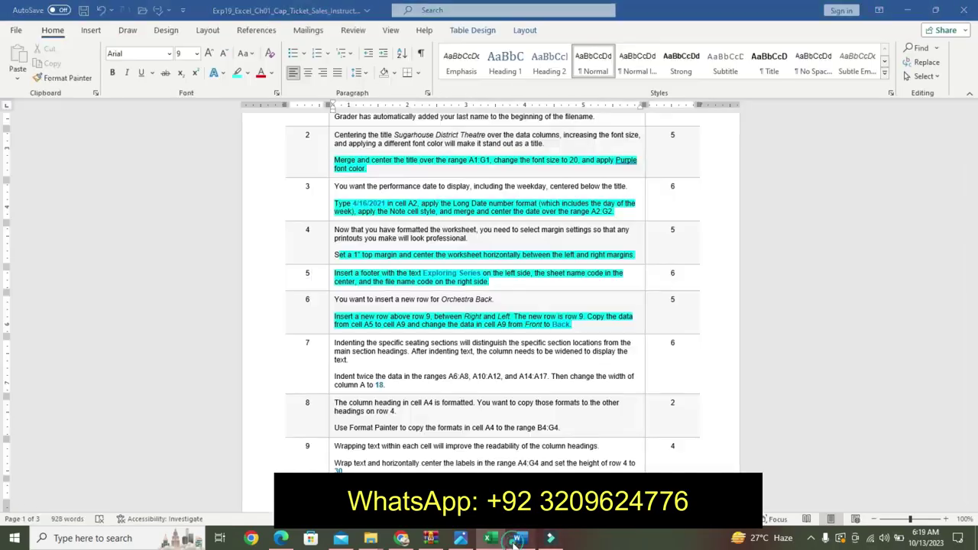
Highlight the step 7 paragraph in Word about indenting the seating labels and widening column A in turquoise
left_click(520, 539)
left_click(429, 361)
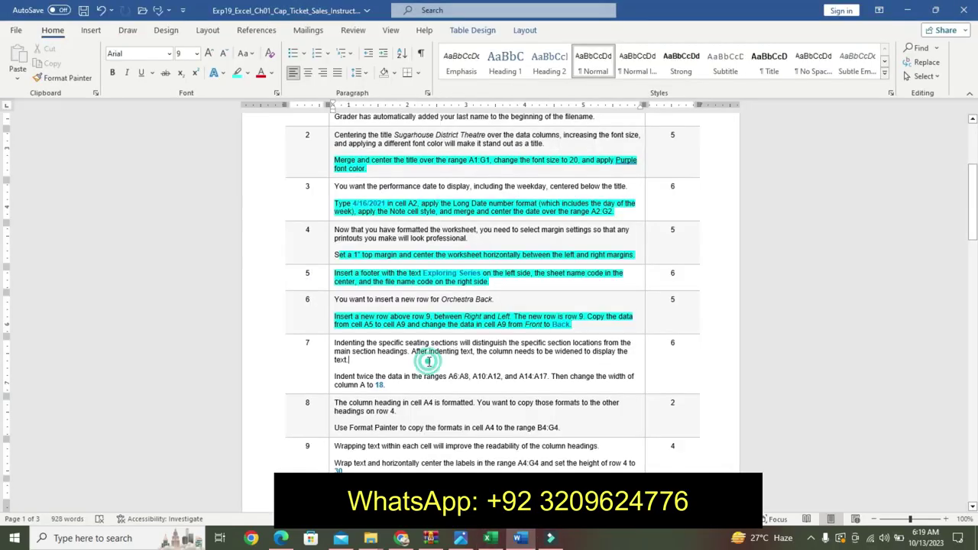
left_click_drag(348, 379, 410, 386)
left_click(464, 366)
Check the indented seating labels in A6:A8, A10:A12 and A14:A17 and the width of column A in Excel
left_click(490, 539)
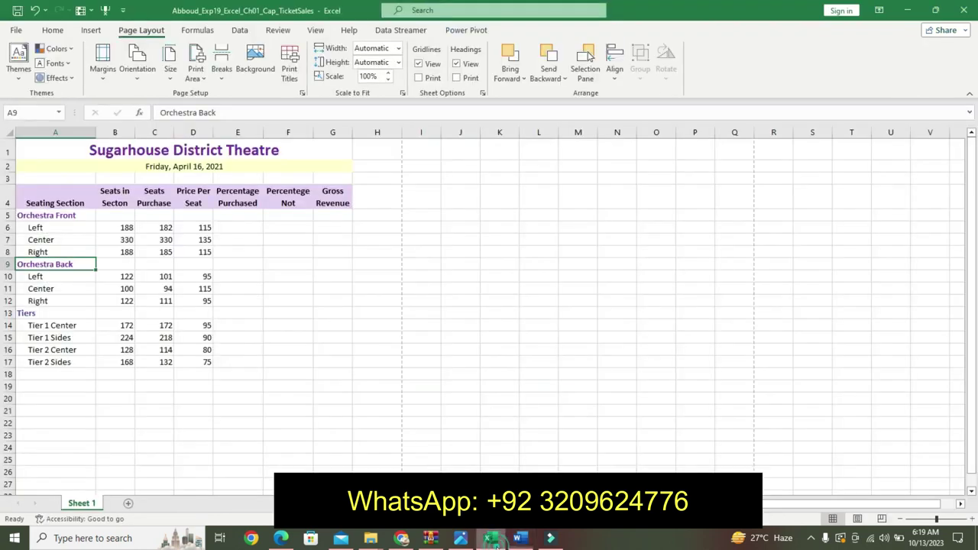
left_click_drag(60, 226, 72, 362)
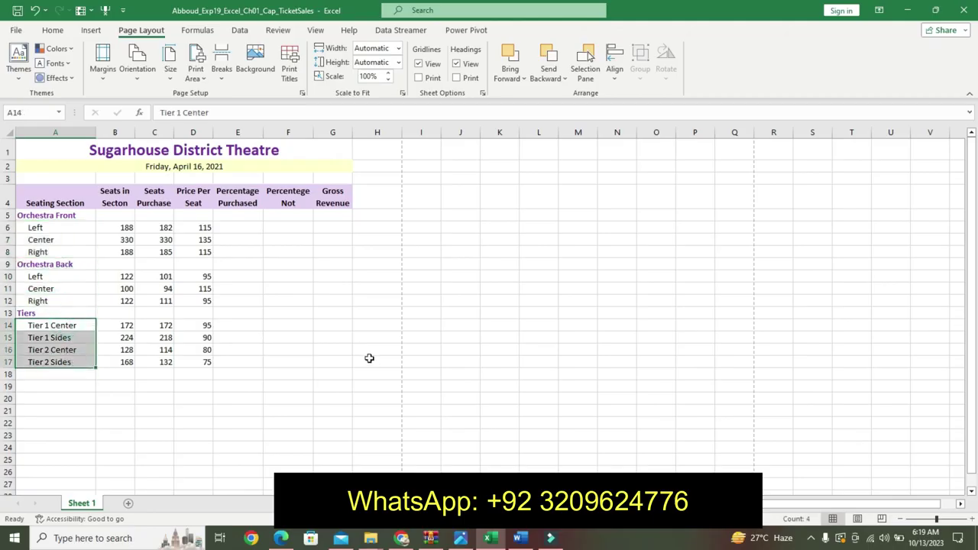
left_click(84, 132)
right_click(84, 131)
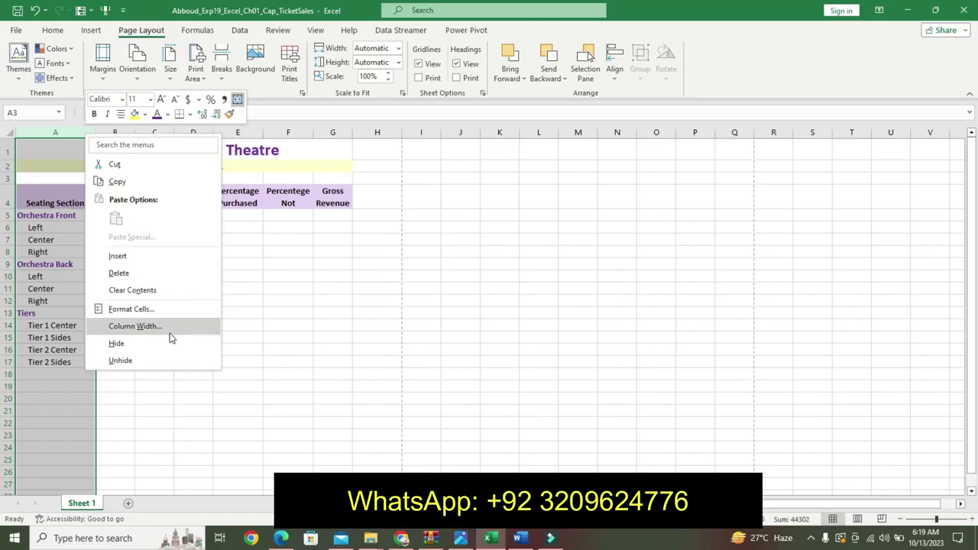
left_click(172, 328)
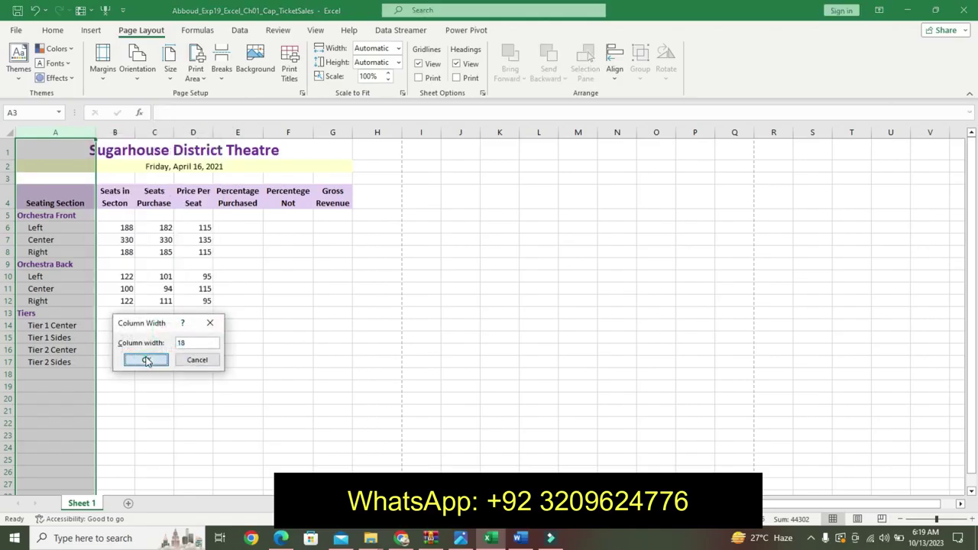
left_click(147, 360)
Select the step 8 Format Painter sentence in Word and compare the column headings in A4:G4 in Excel with it
left_click(519, 538)
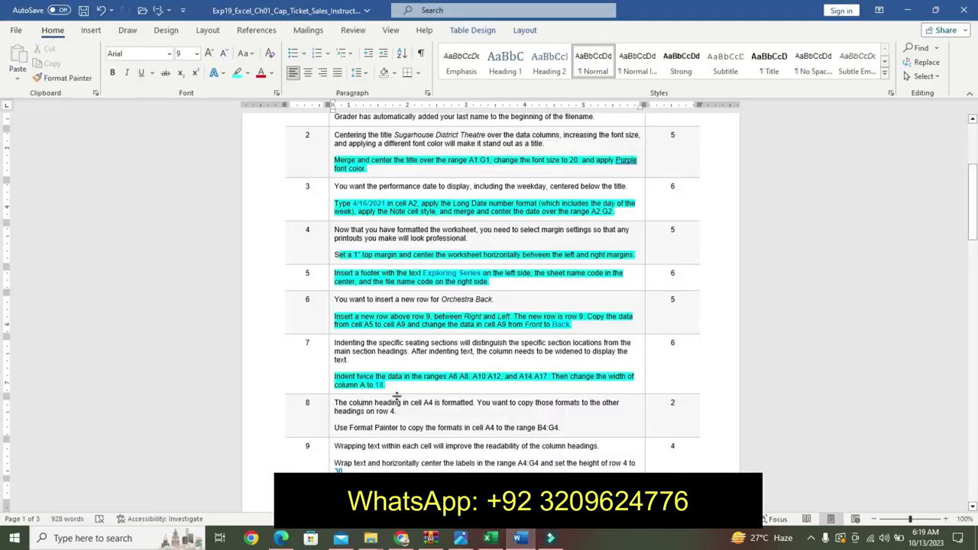
left_click_drag(334, 428, 577, 432)
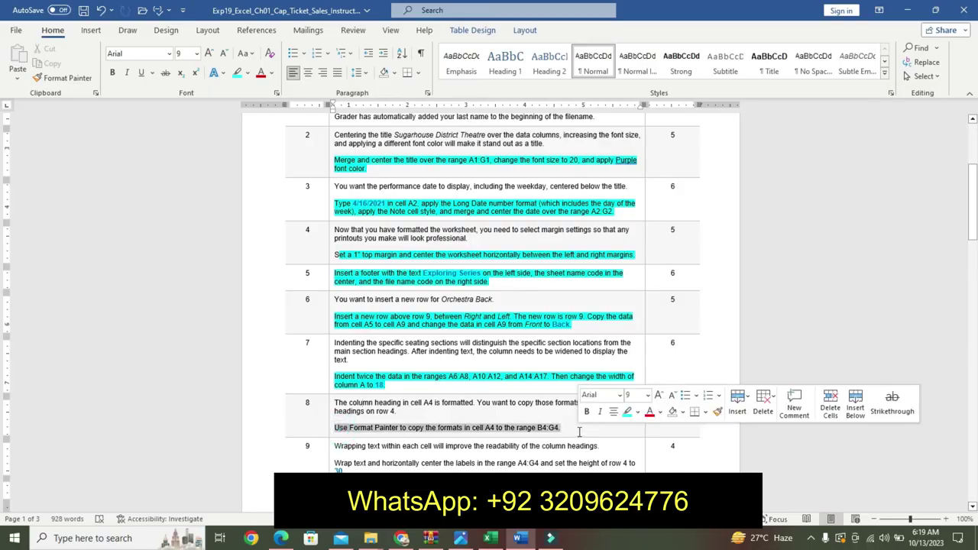
left_click(490, 538)
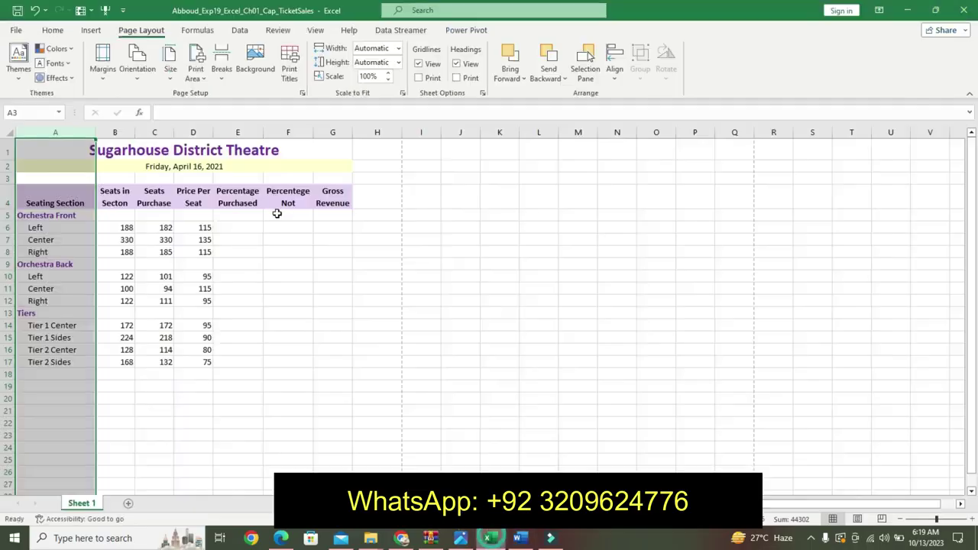
left_click(100, 193)
left_click_drag(63, 197, 333, 197)
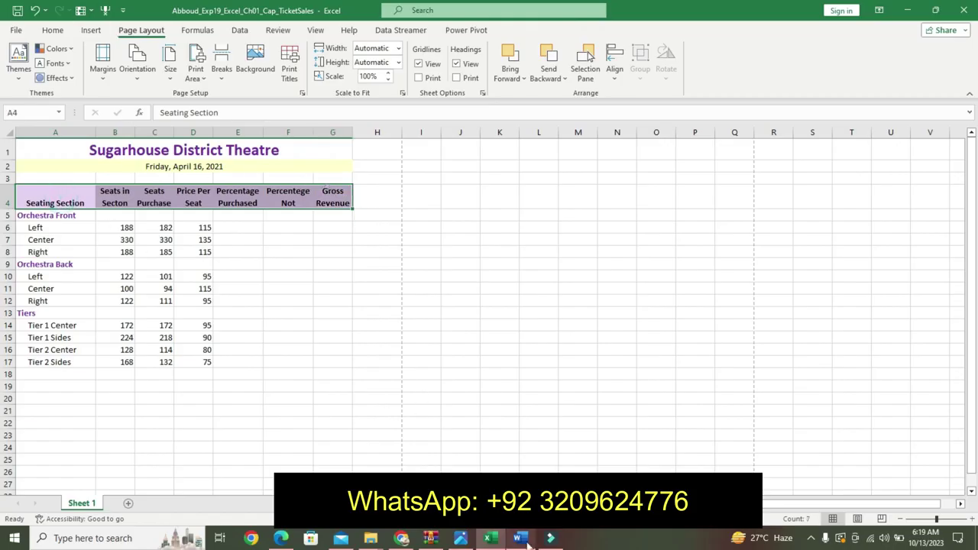